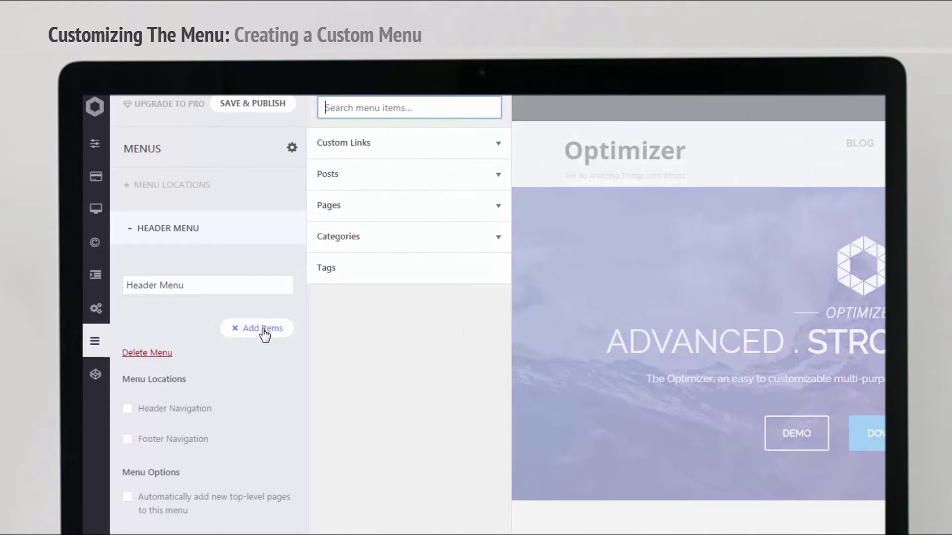
Add the Home, Services, Blog and Contact Us pages to the Header Menu.
left_click(361, 206)
left_click(331, 237)
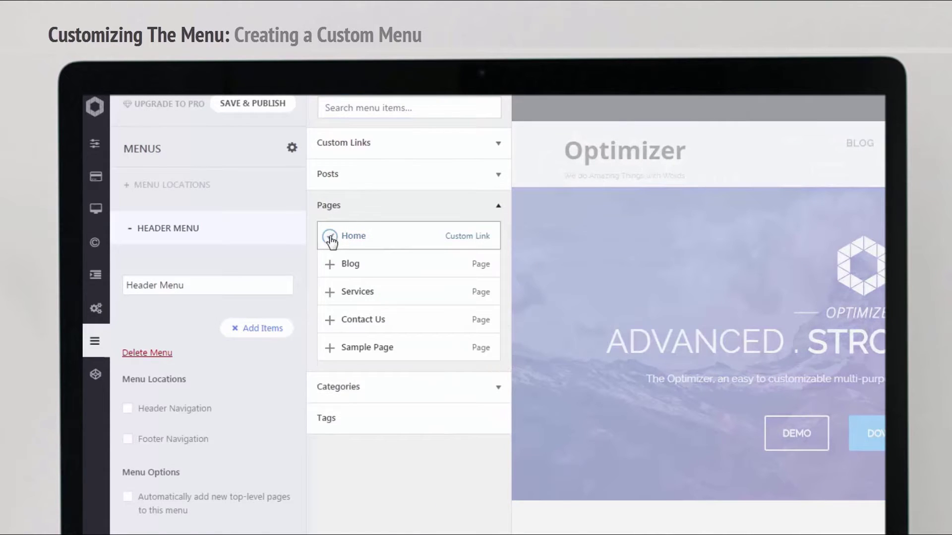
left_click(333, 291)
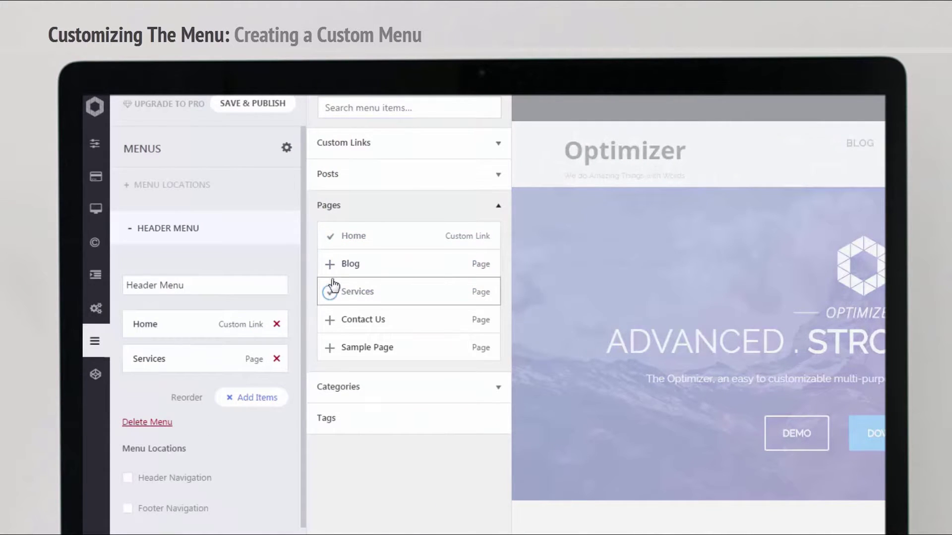
left_click(330, 265)
left_click(331, 321)
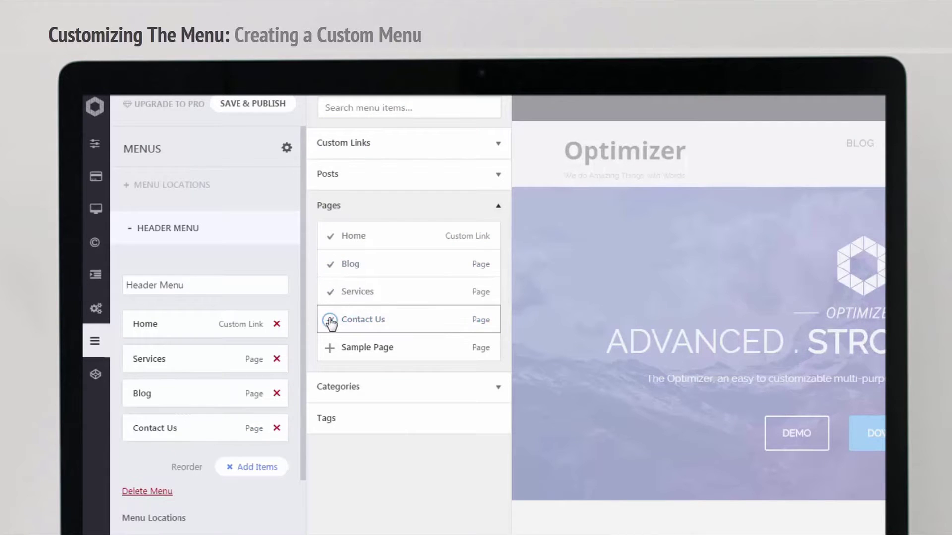
left_click(262, 467)
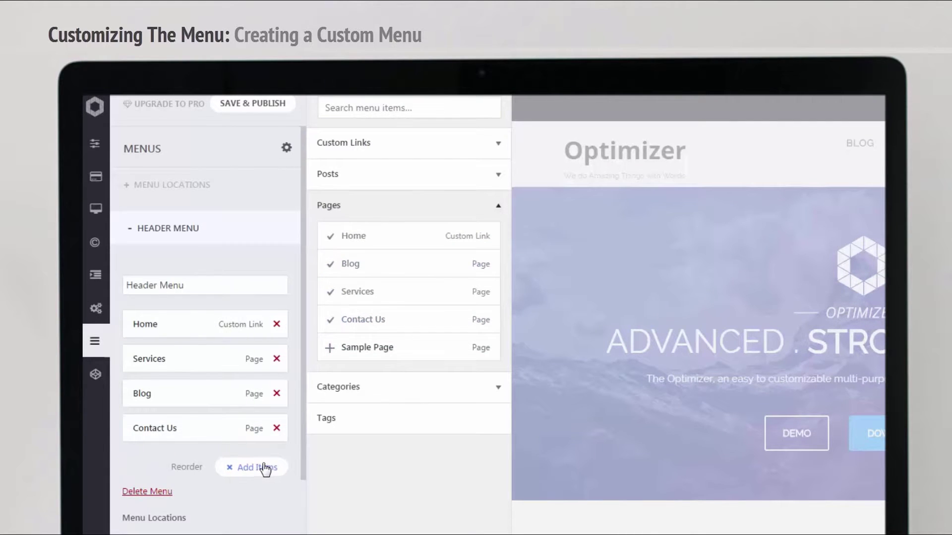
Assign the Header Menu to the Header Navigation location and publish the changes.
scroll(265, 466, "down", 3)
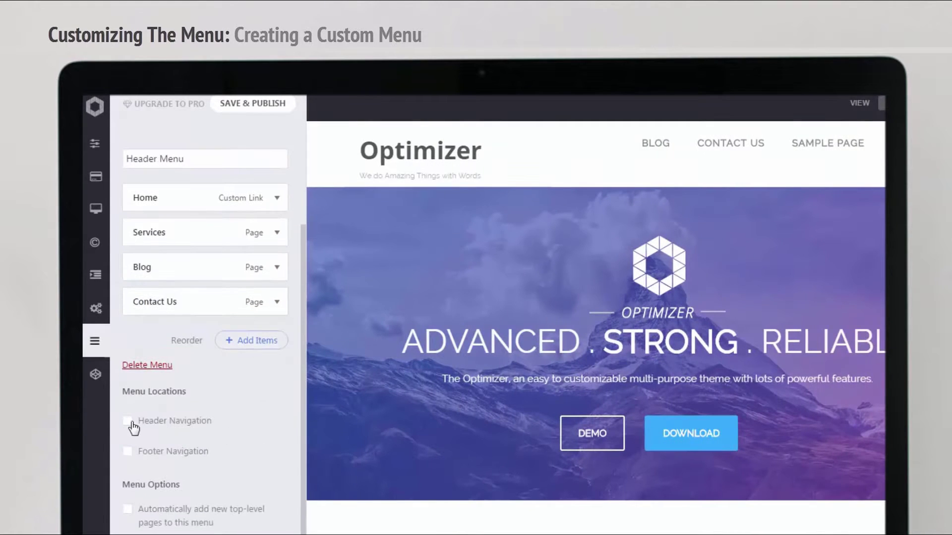
left_click(128, 421)
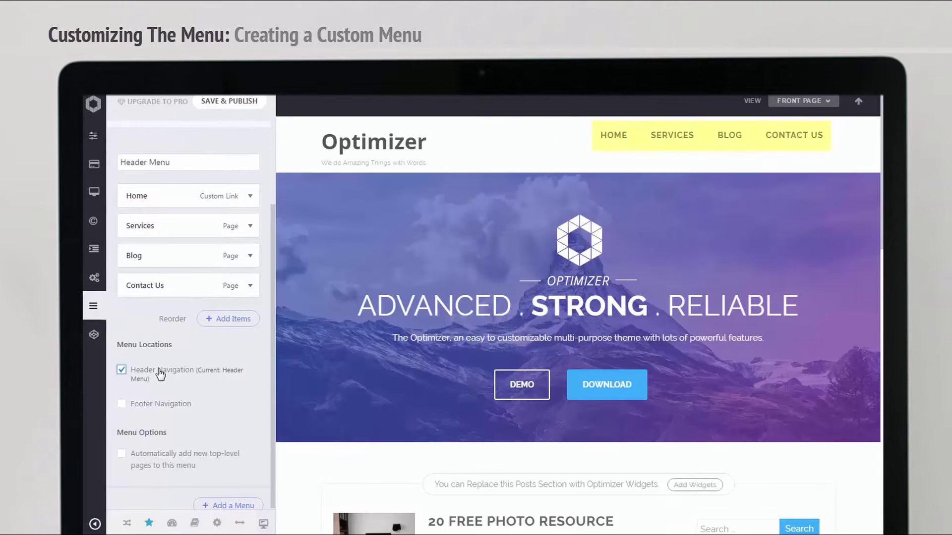
scroll(160, 375, "up", 3)
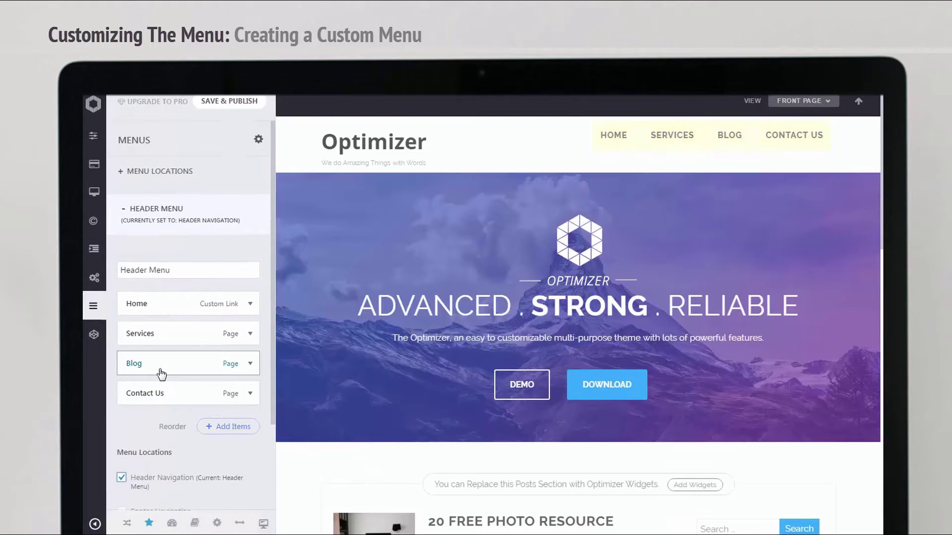
left_click(183, 229)
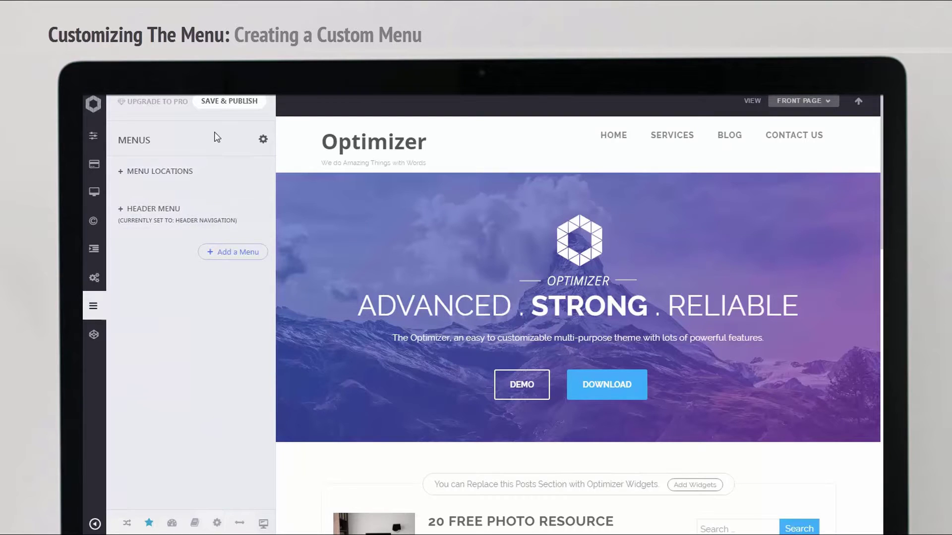
left_click(222, 102)
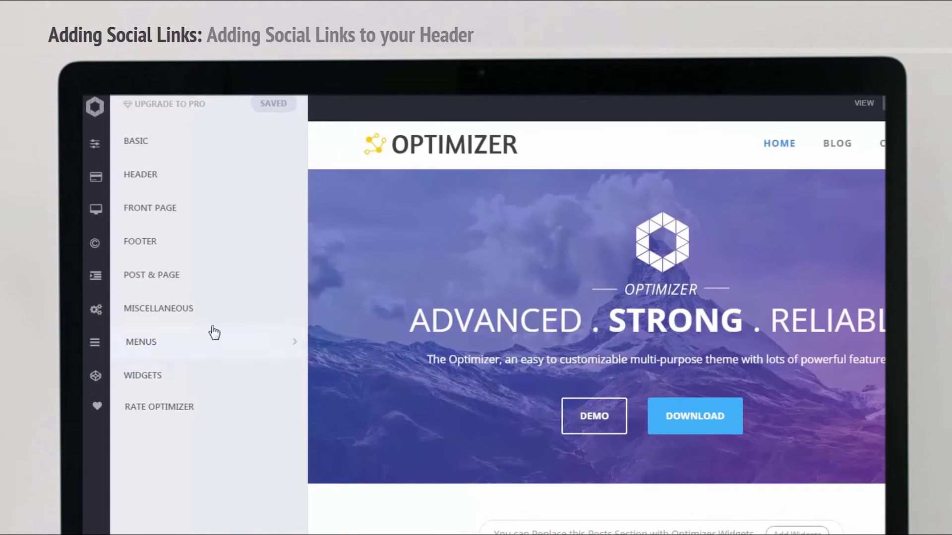
Set the Social Icons Position to Header under Miscellaneous > Social Links.
left_click(206, 317)
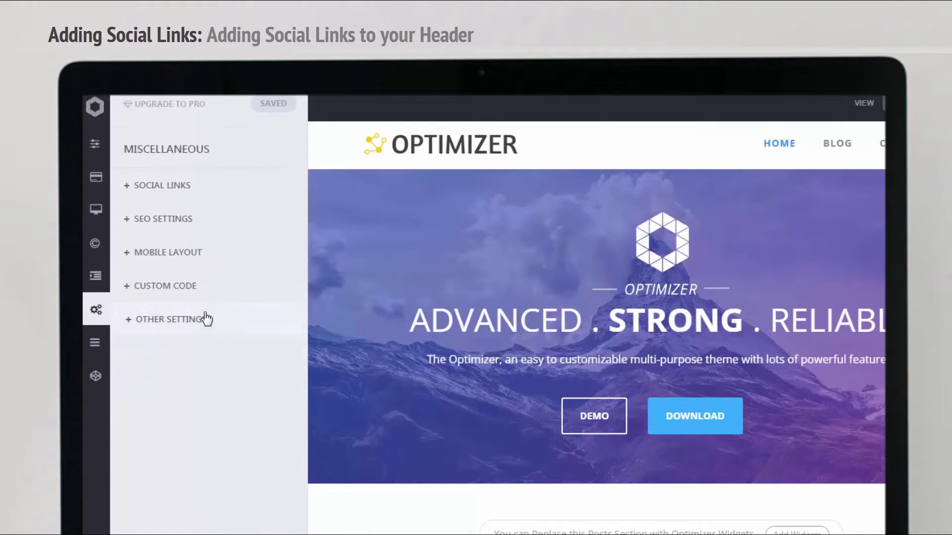
left_click(175, 197)
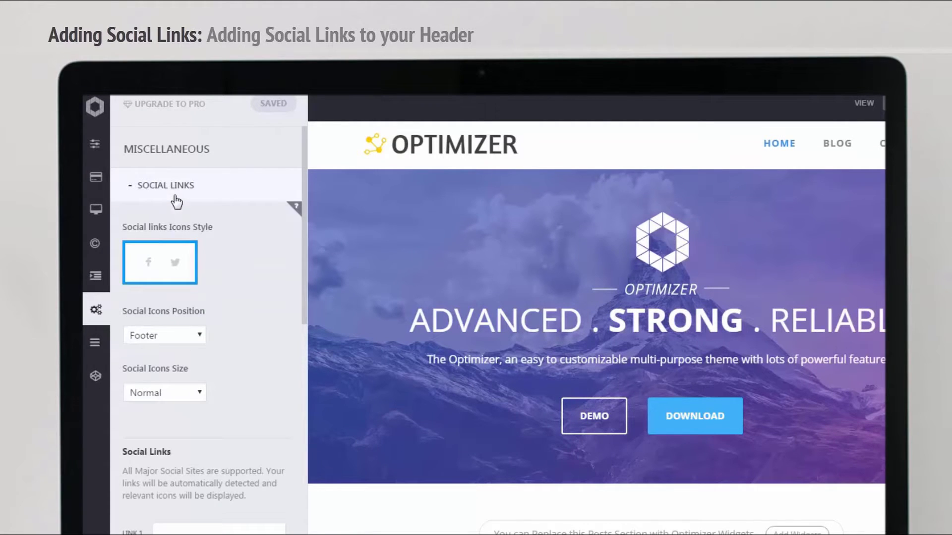
left_click(197, 337)
left_click(176, 351)
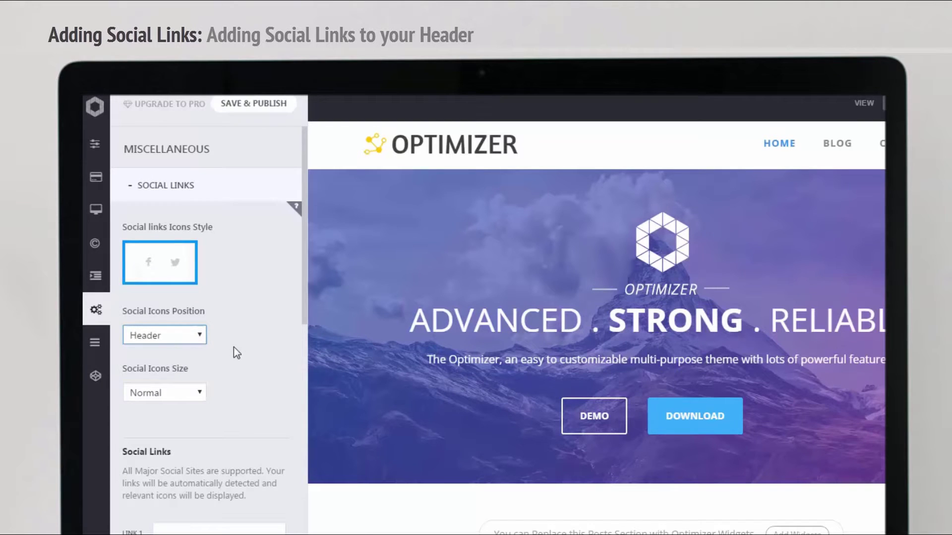
Paste the Facebook, Twitter and Google+ URLs into Link 1–3 and publish.
scroll(235, 347, "down", 3)
scroll(218, 321, "down", 1)
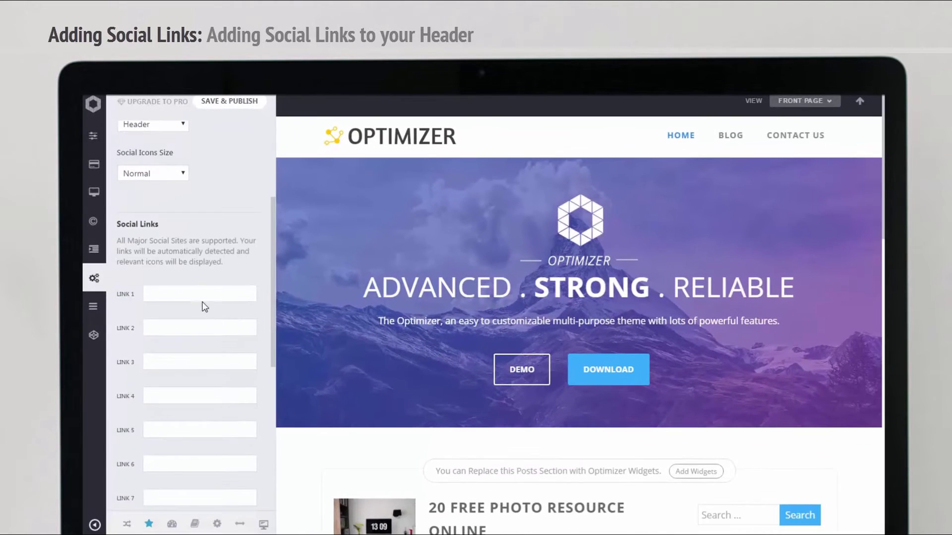
left_click(197, 295)
type("https://facebook.com/optimizerwp")
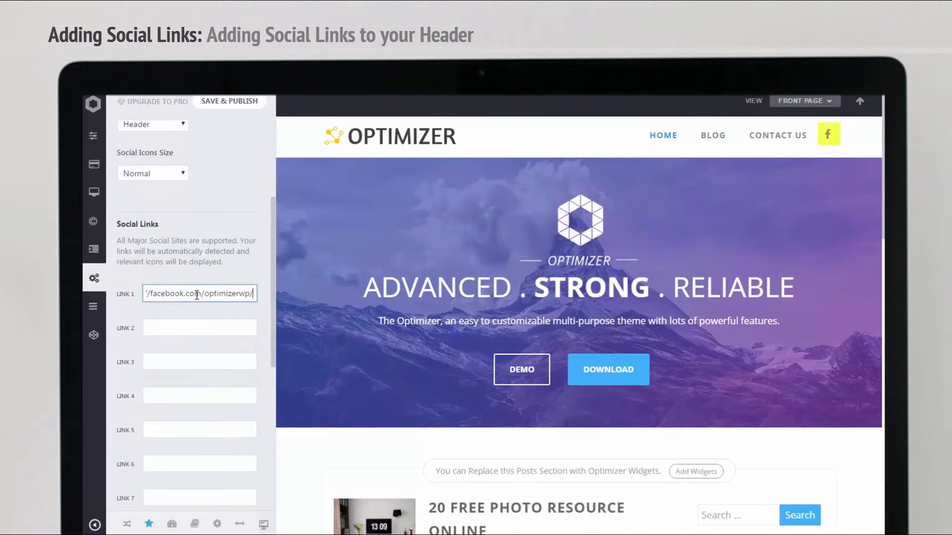
left_click(193, 327)
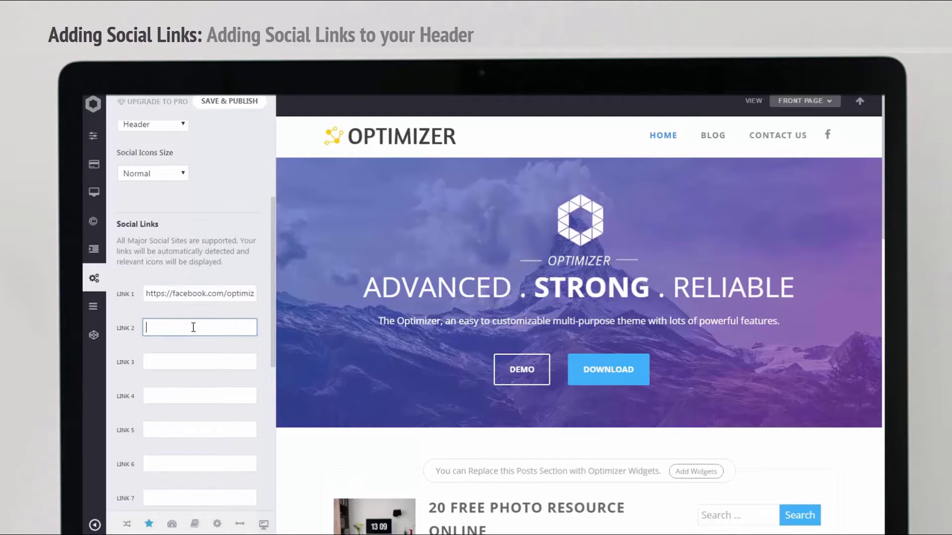
key("ctrl+v")
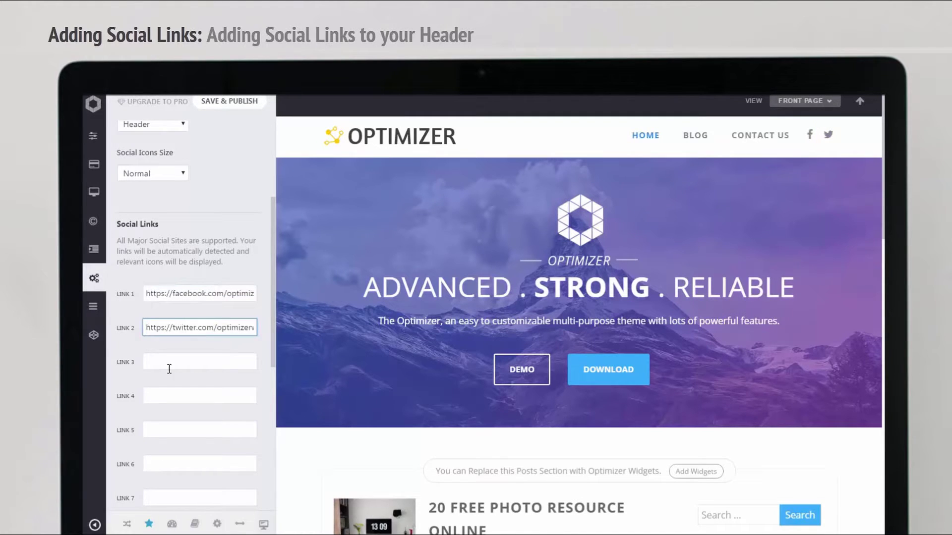
left_click(169, 369)
type("https://plus.google.com/+Layerthemes/posts")
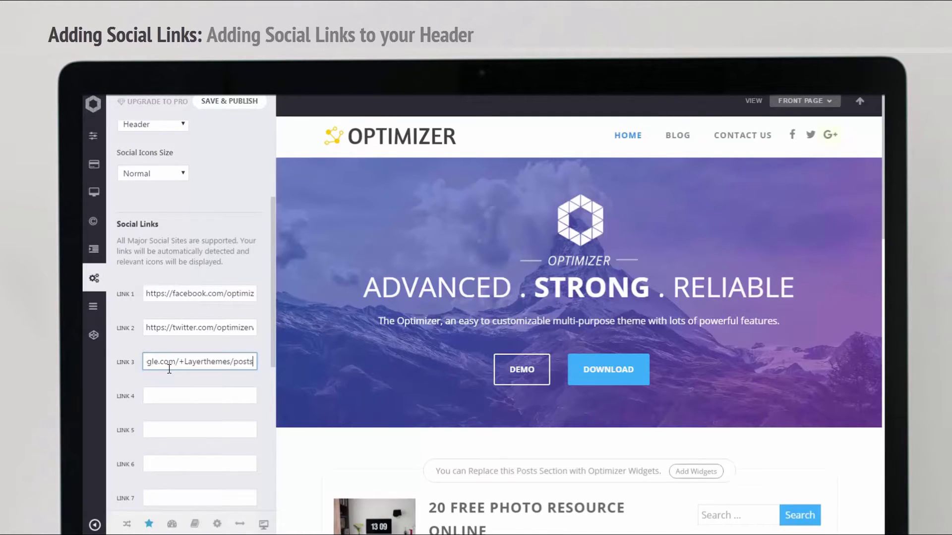
left_click(230, 102)
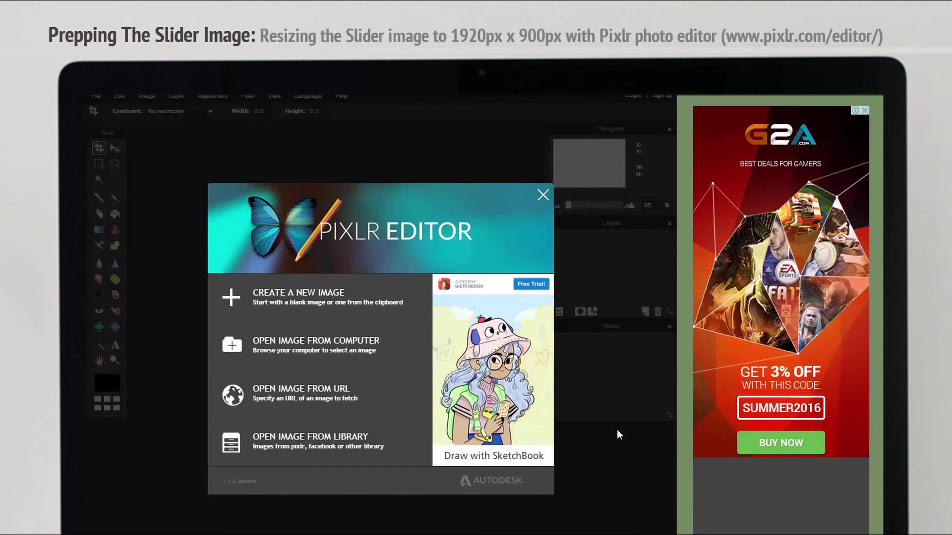
Open the hand-1076597_1920 (1) photo in Pixlr Editor.
left_click(544, 195)
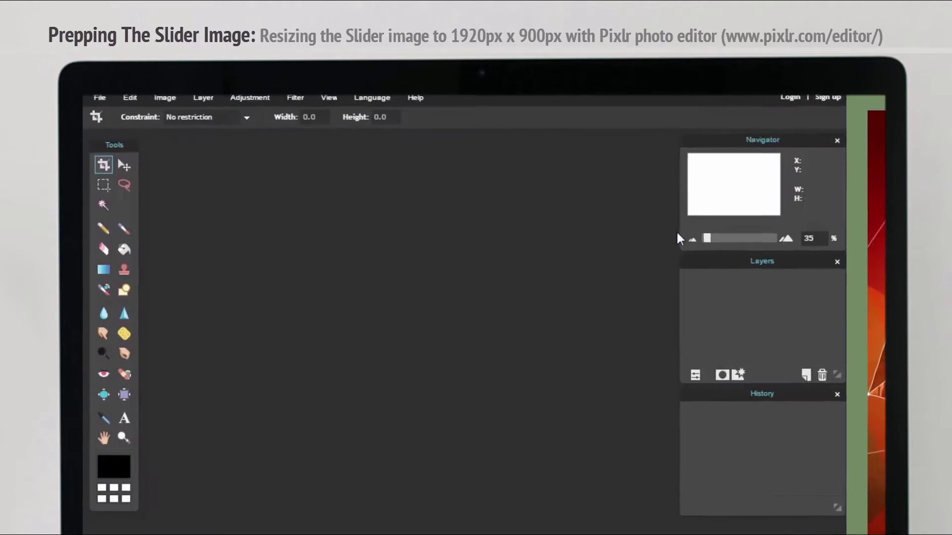
left_click(96, 95)
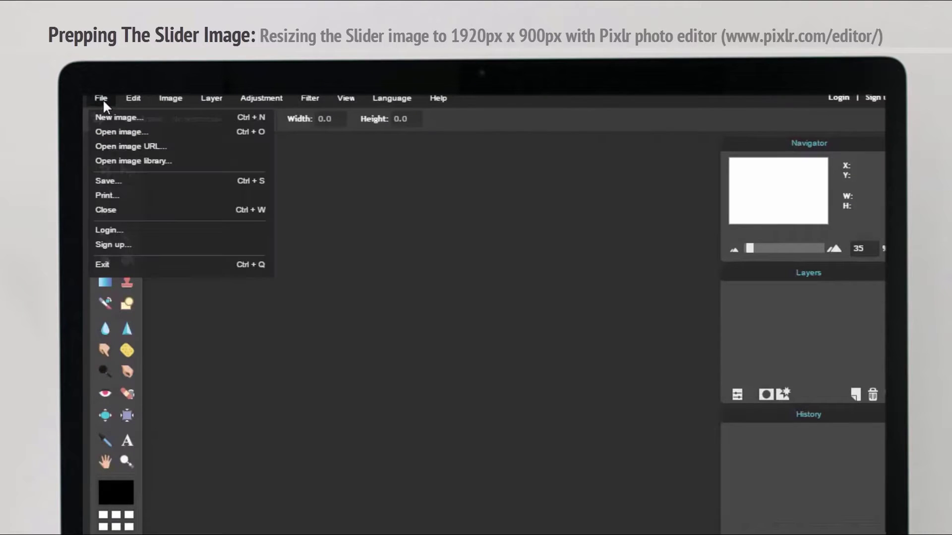
left_click(118, 130)
double_click(401, 165)
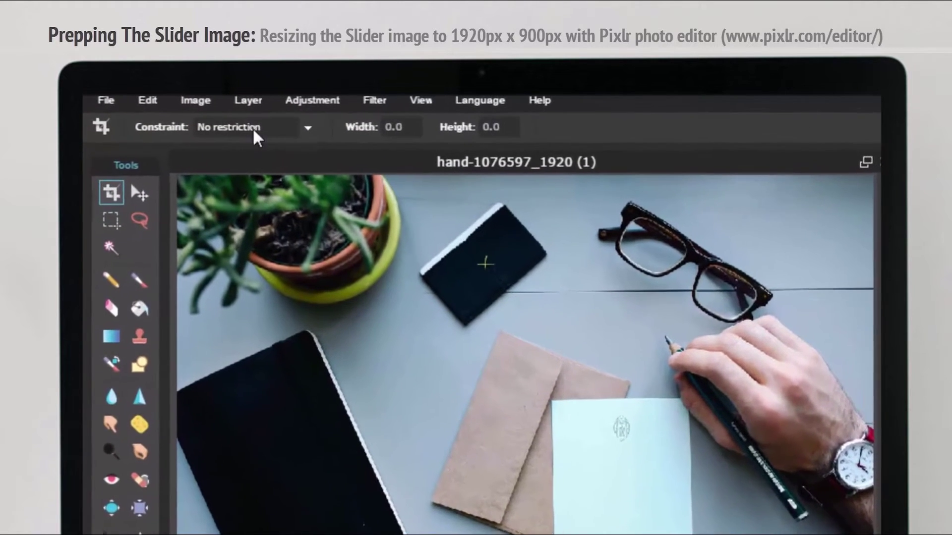
Crop the photo to a 1920x900 px output size, with the crop area positioned slightly low.
left_click(205, 116)
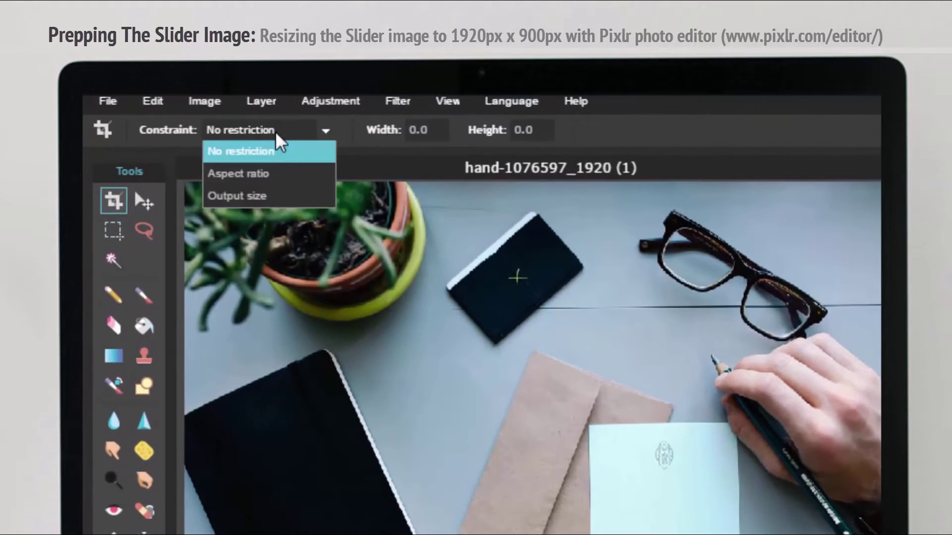
left_click(272, 196)
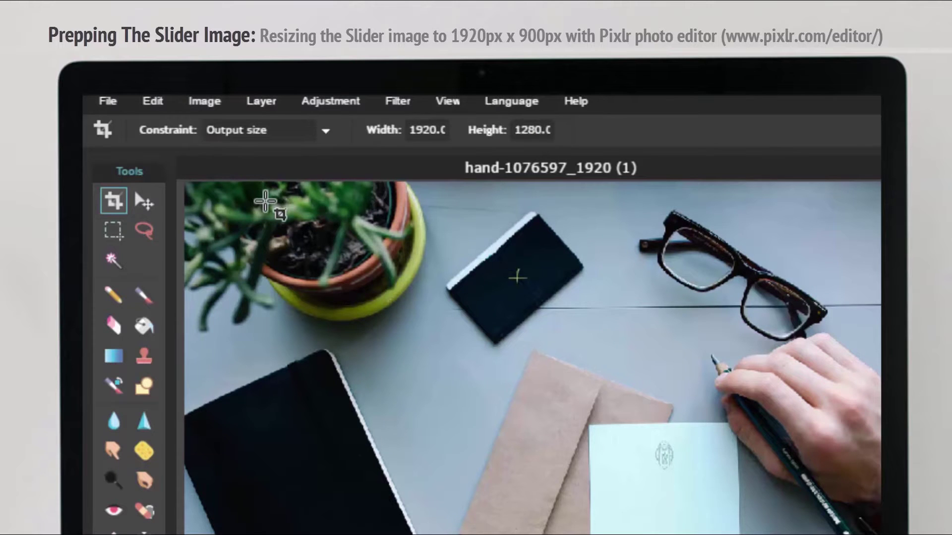
double_click(520, 125)
type("9")
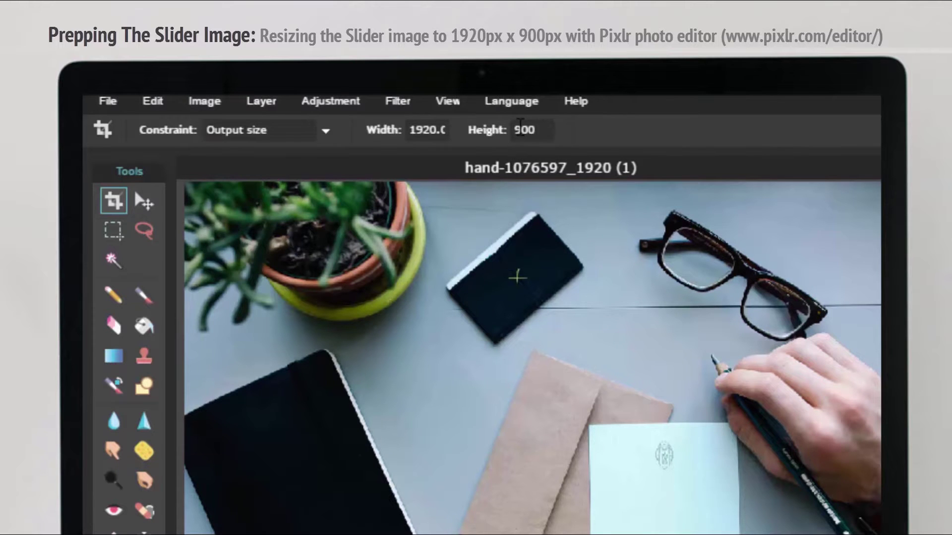
type("00")
key("Return")
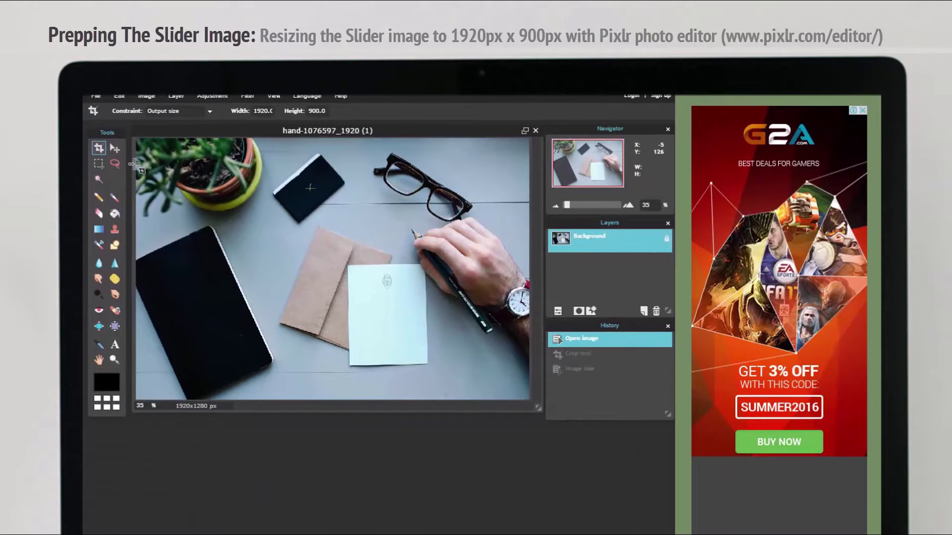
left_click_drag(135, 165, 529, 347)
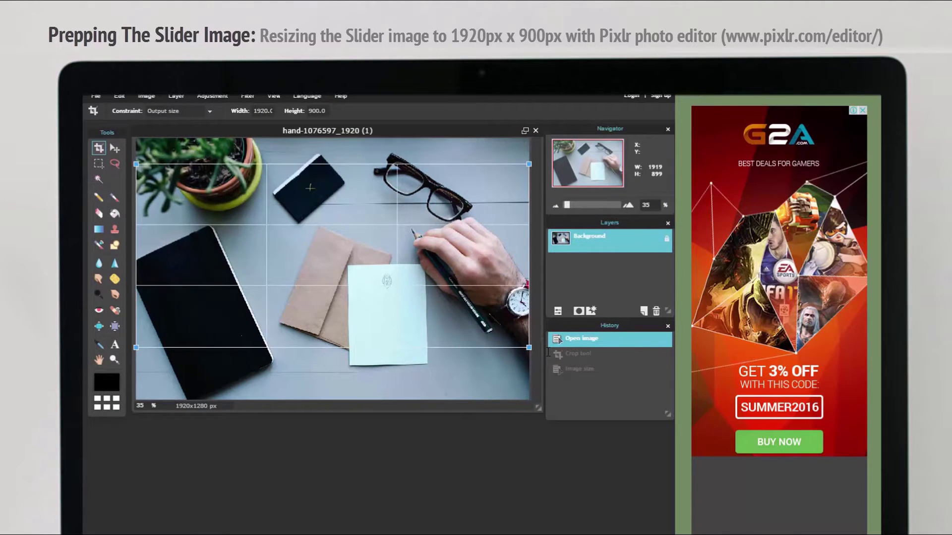
left_click_drag(401, 280, 401, 287)
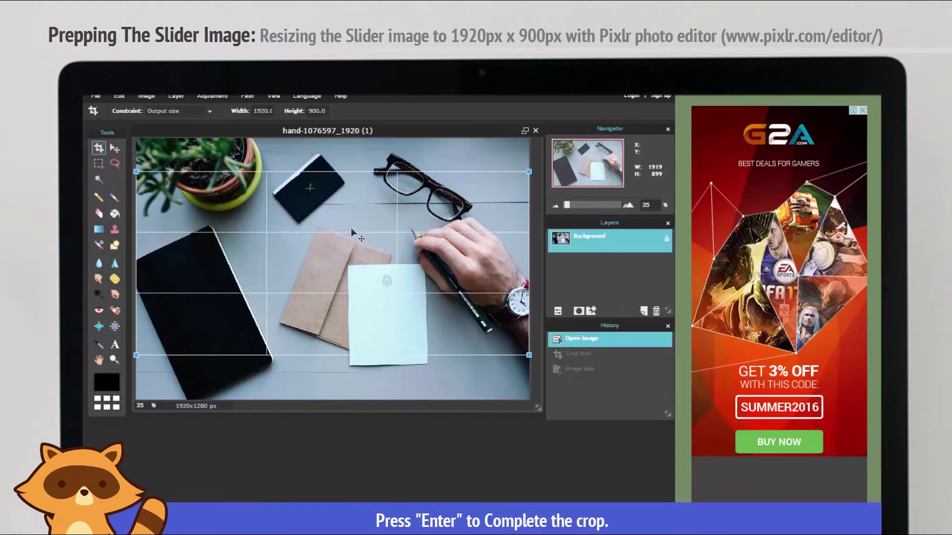
key("Return")
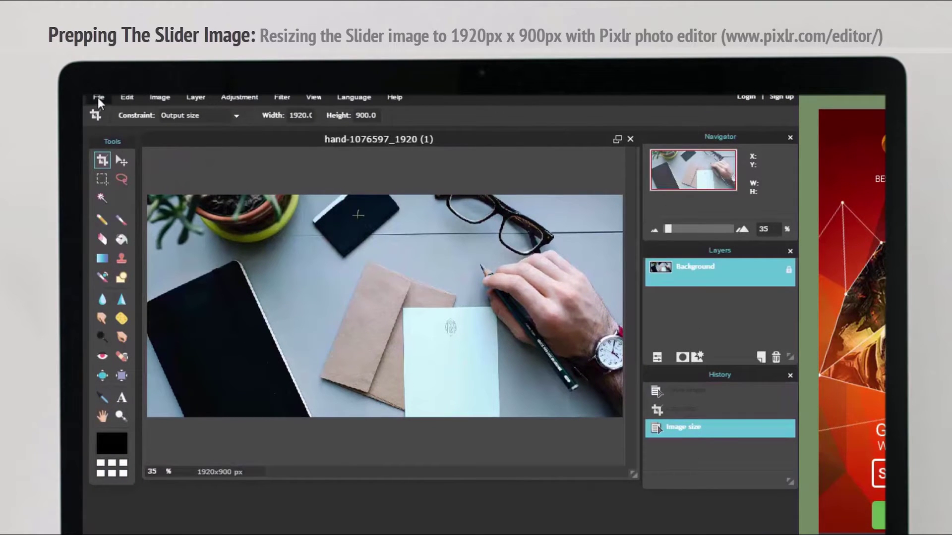
Save the cropped image as the JPEG 'hand-1076597_1920 resized'.
left_click(98, 99)
left_click(127, 171)
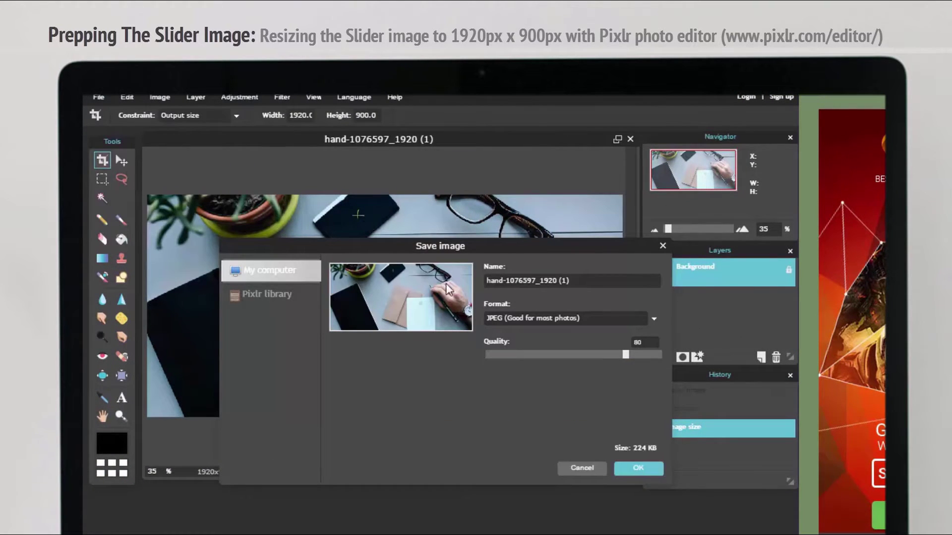
left_click(631, 468)
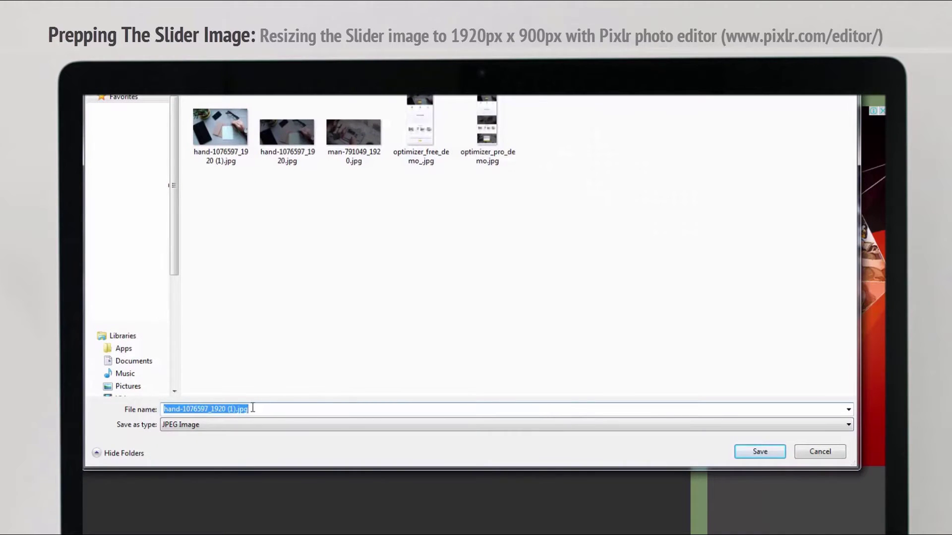
left_click(236, 410)
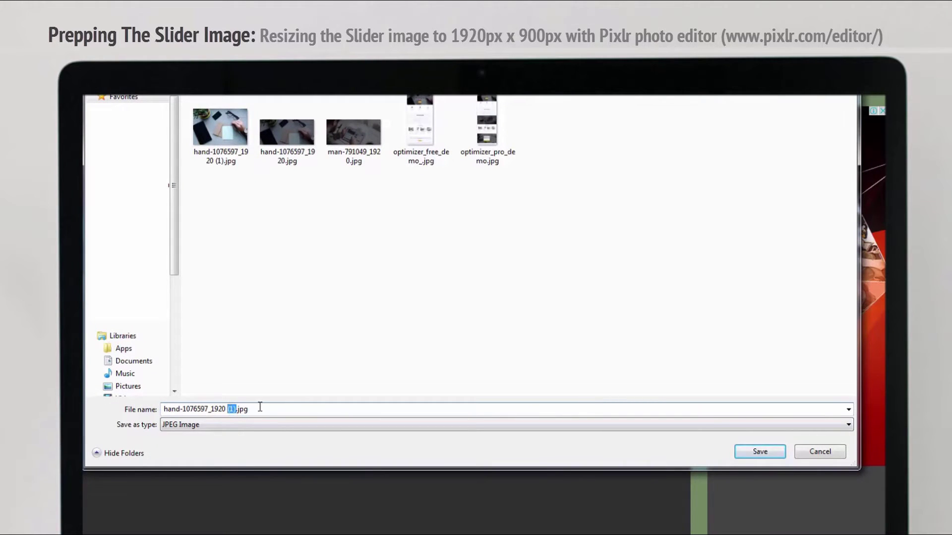
type("resized")
key("Return")
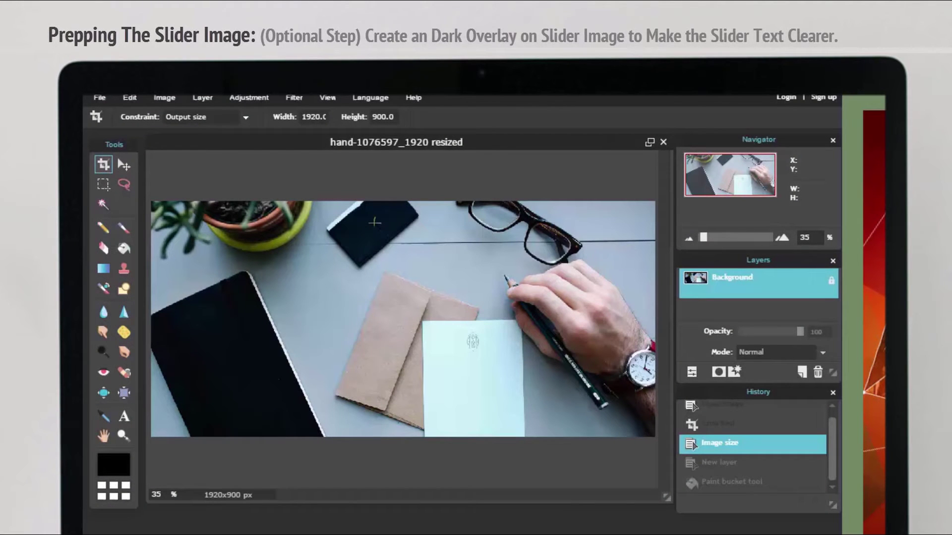
Add a new layer above the photo and fill it with solid black.
left_click(208, 100)
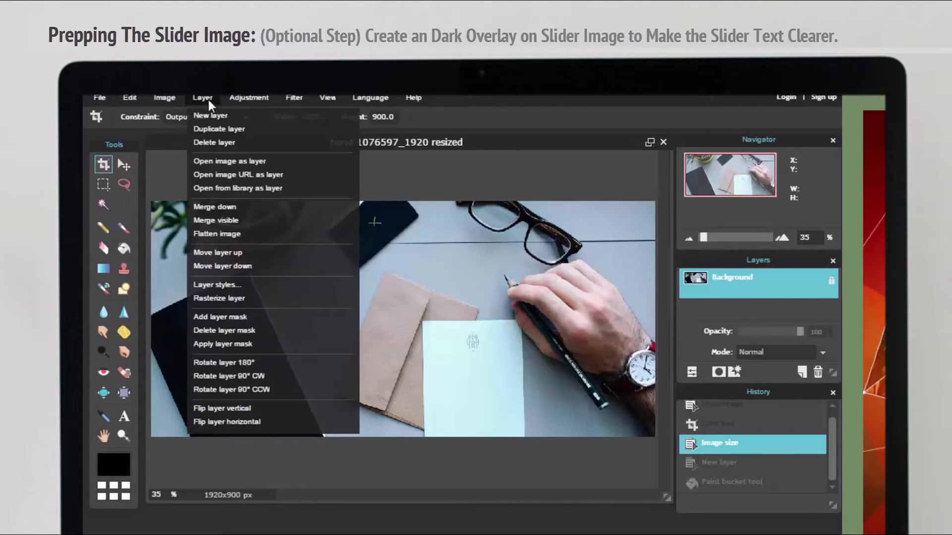
left_click(213, 115)
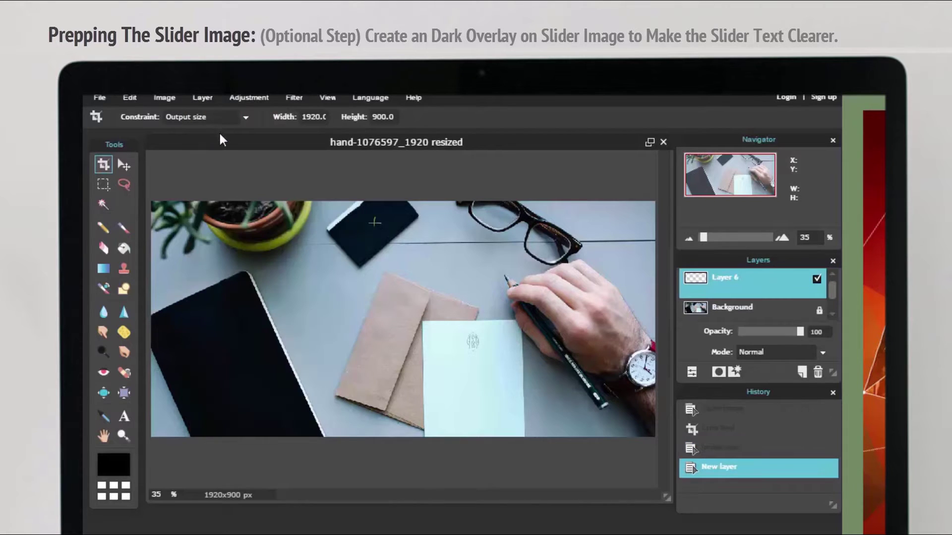
left_click(125, 247)
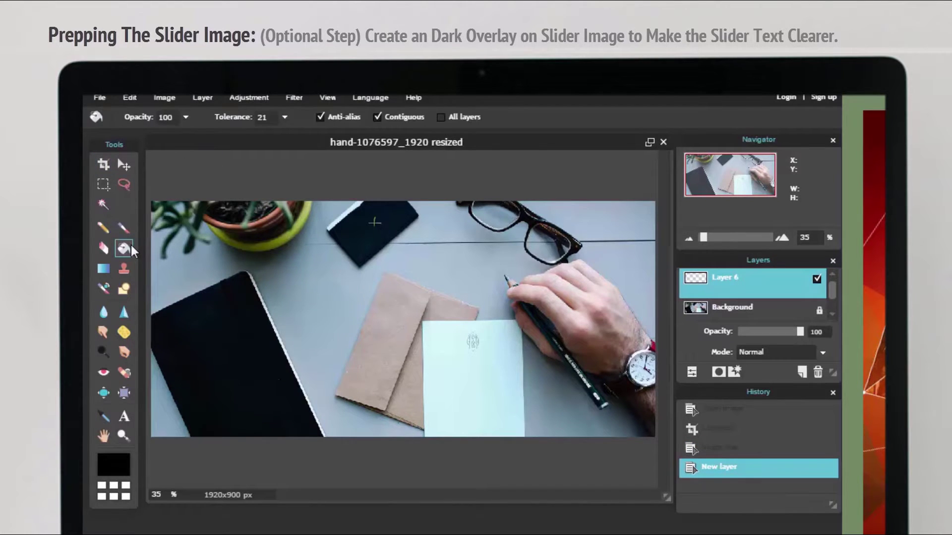
left_click(329, 264)
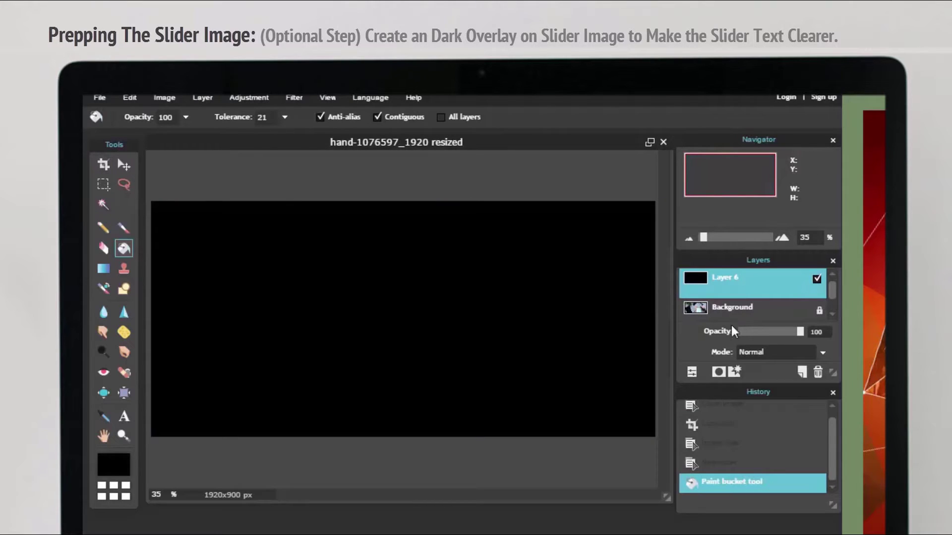
Set the black layer's opacity to 65.
left_click(693, 372)
left_click(693, 372)
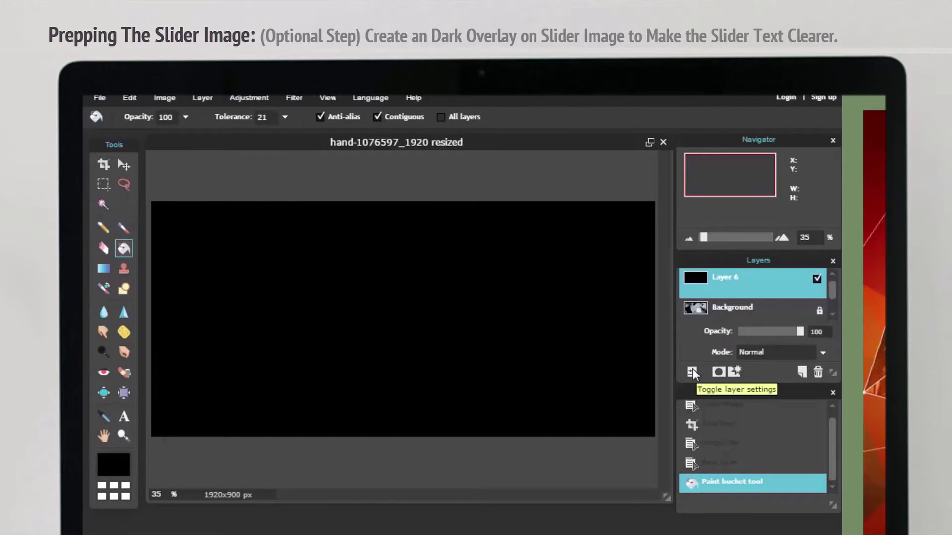
double_click(808, 336)
type("65")
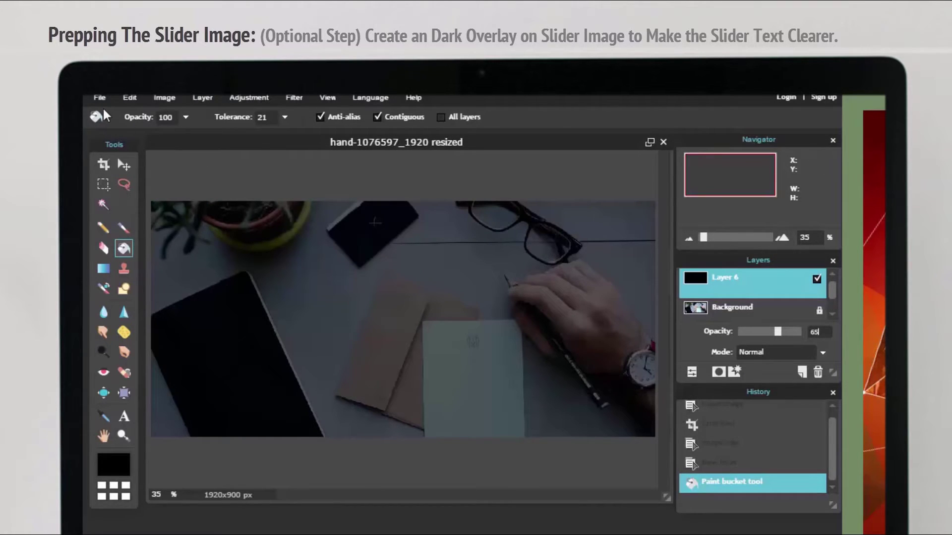
Save the darkened image, replacing hand-1076597_1920 resized.jpg.
left_click(103, 101)
left_click(131, 176)
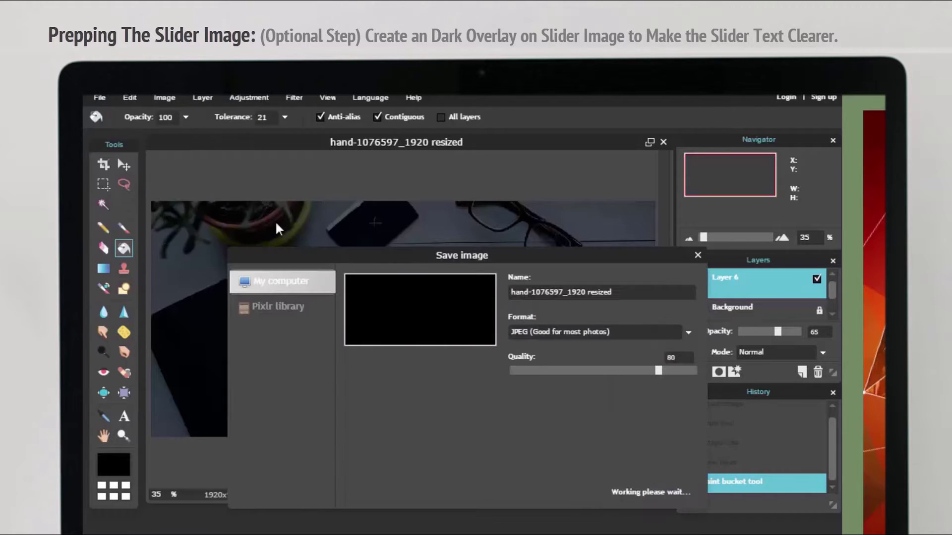
left_click(672, 491)
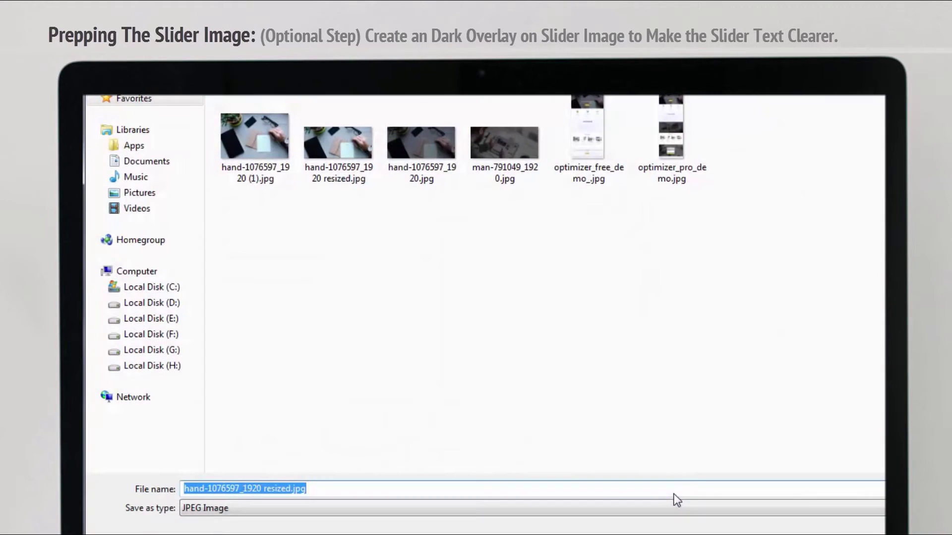
left_click(818, 530)
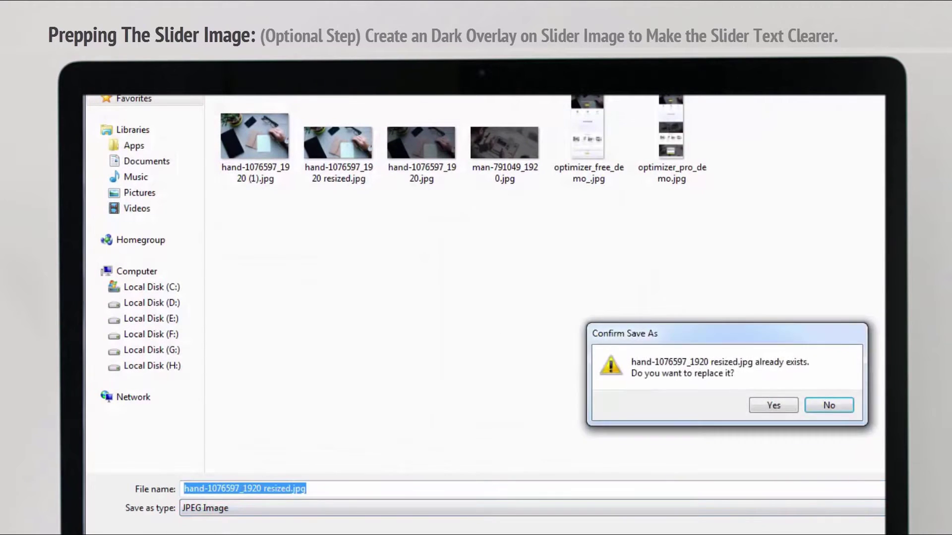
left_click(779, 410)
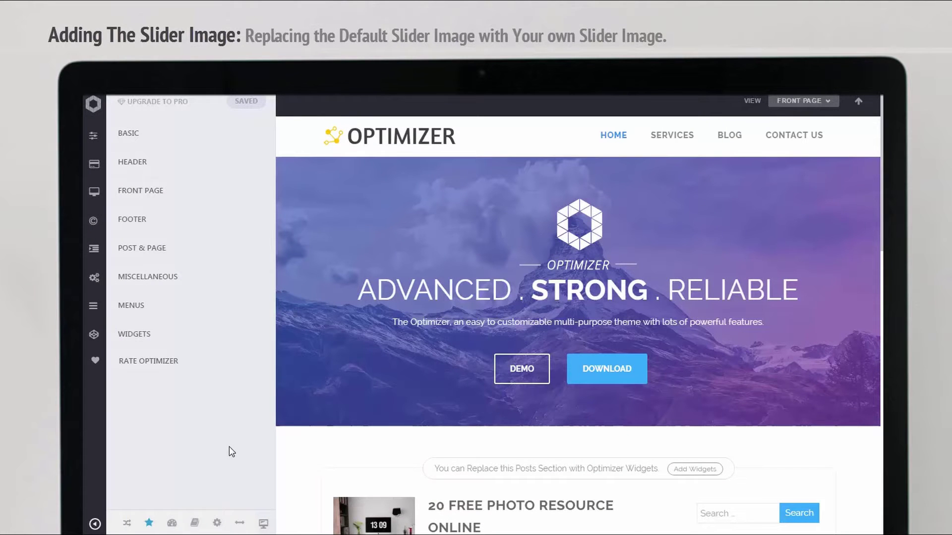
Set the front-page slider background to the darkened hand-1076597_1920 photo and publish.
left_click(166, 194)
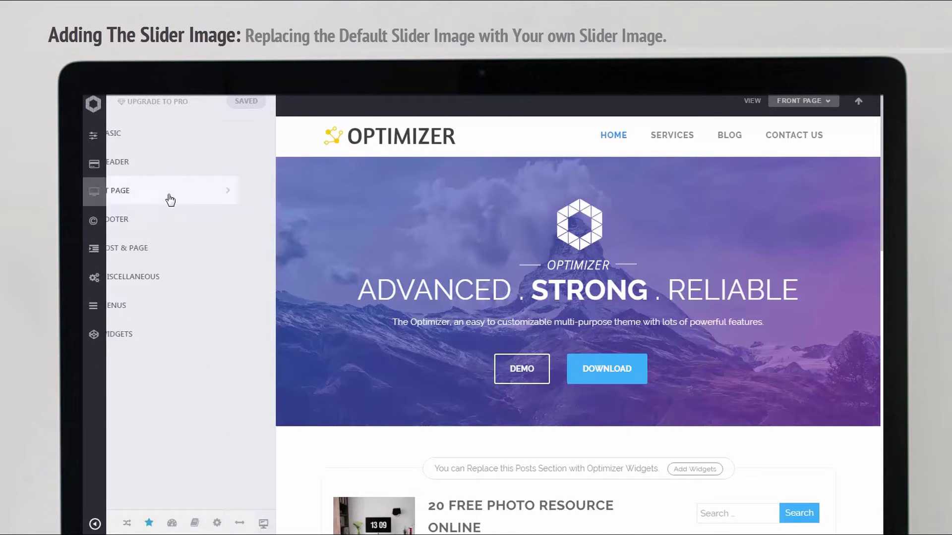
left_click(161, 174)
scroll(187, 248, "down", 2)
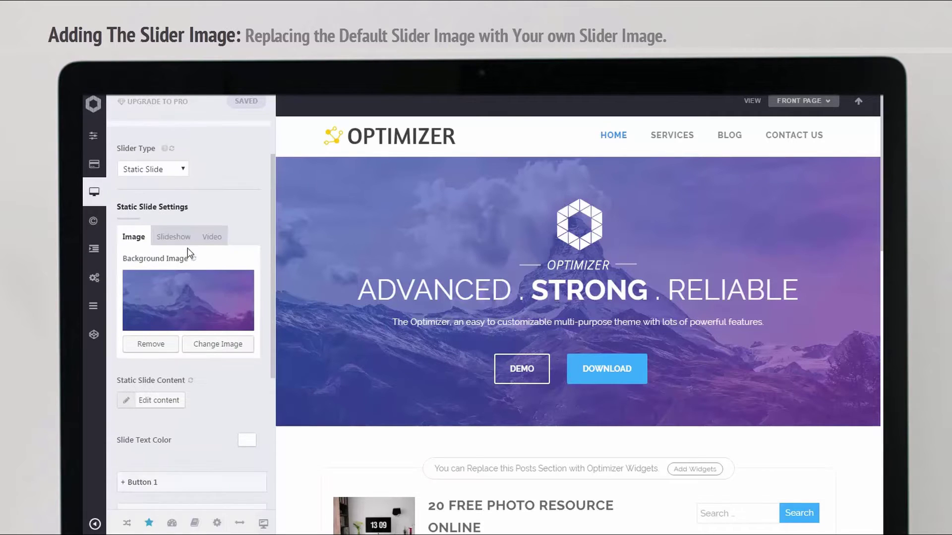
left_click(198, 349)
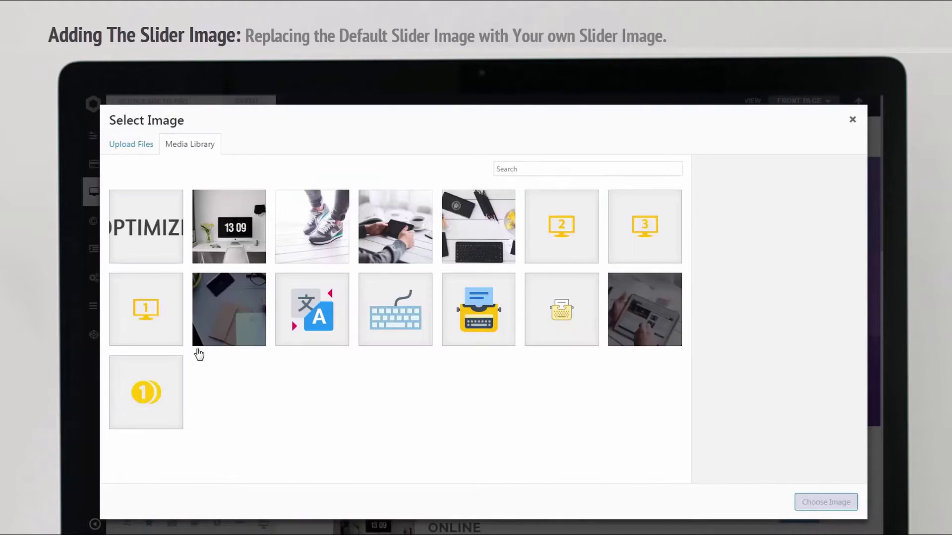
left_click(230, 321)
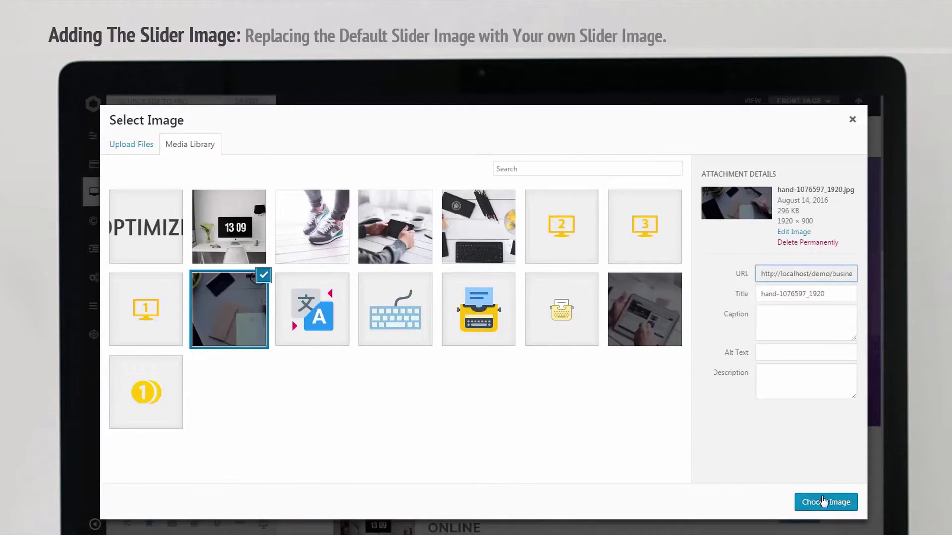
left_click(824, 502)
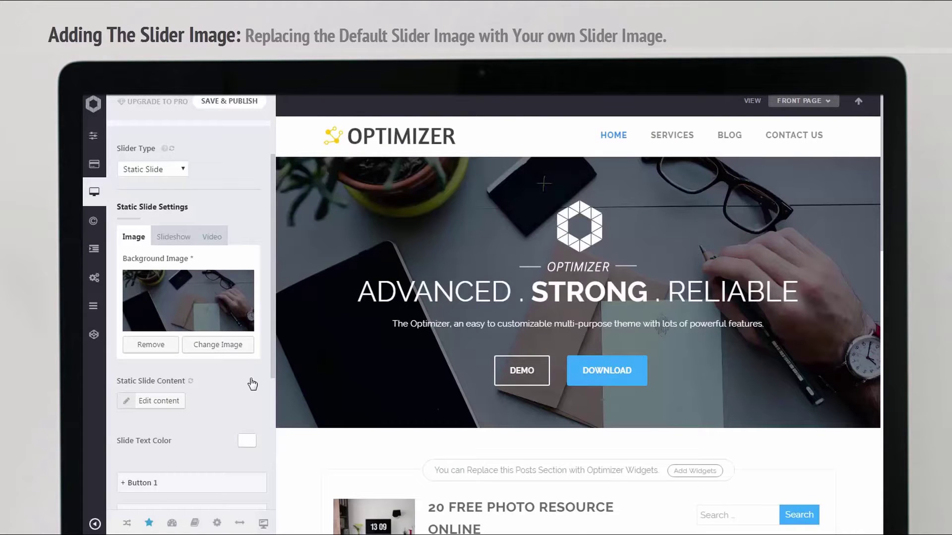
left_click(223, 102)
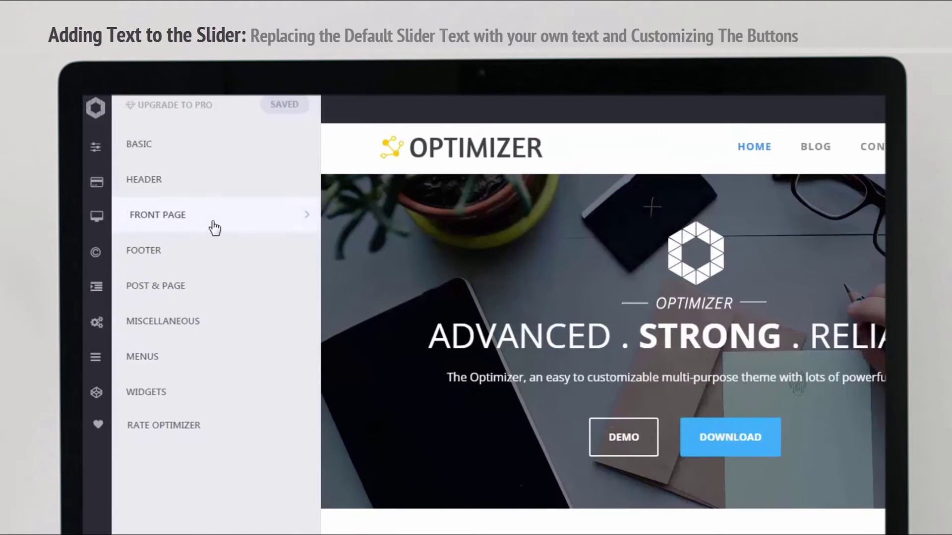
Replace the slider's content with the new pasted slide text.
left_click(188, 193)
left_click(187, 195)
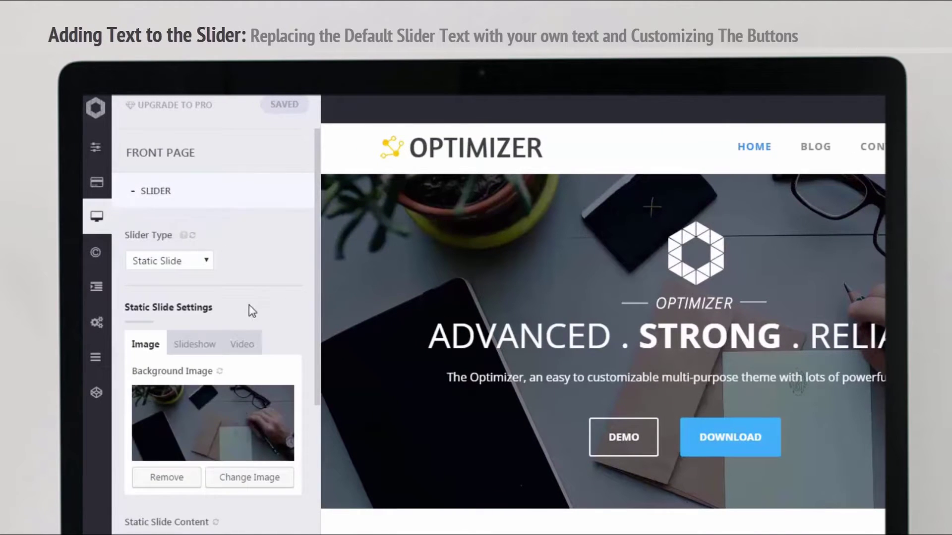
scroll(252, 313, "down", 4)
scroll(250, 317, "down", 1)
left_click(191, 333)
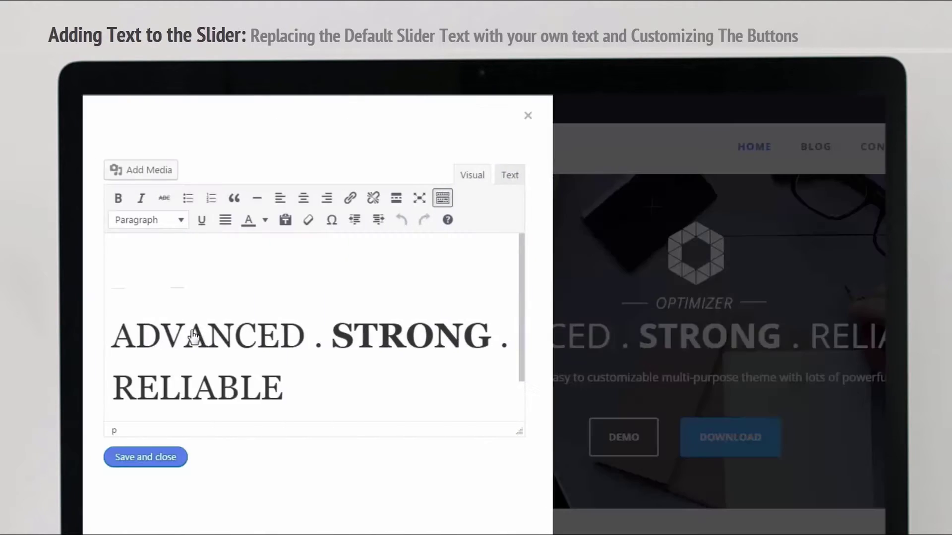
scroll(387, 384, "down", 1)
left_click(336, 408)
key("ctrl+a")
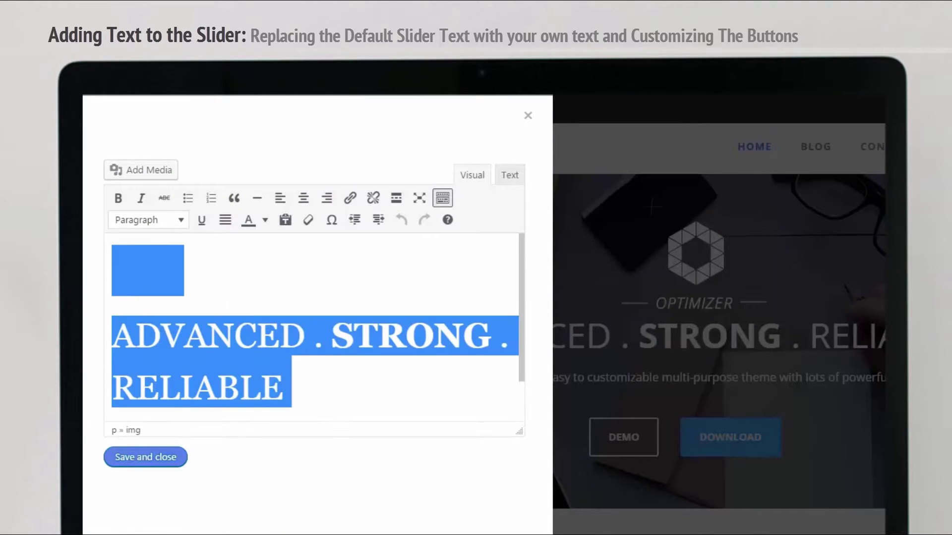
key("Delete")
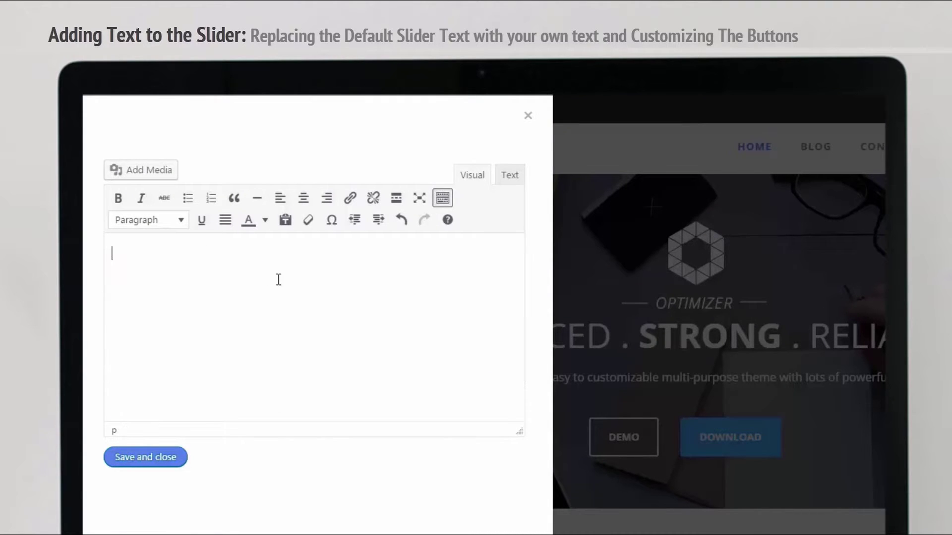
type("We do amazing things with words Your everyday Writing & Translation service with 6 years of experience with quickest turn around time.")
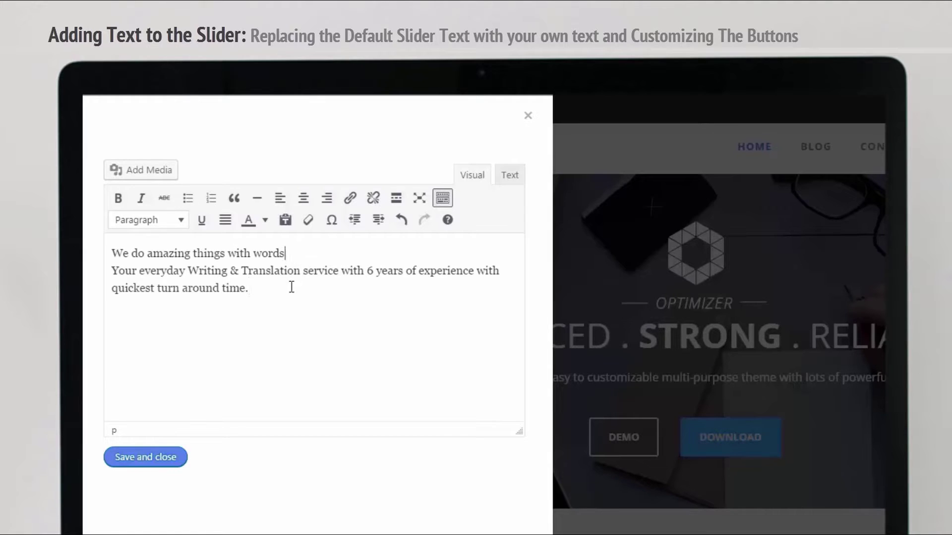
Make the line 'We do amazing things with Words' a Heading 1.
key("Return")
left_click_drag(293, 254, 94, 249)
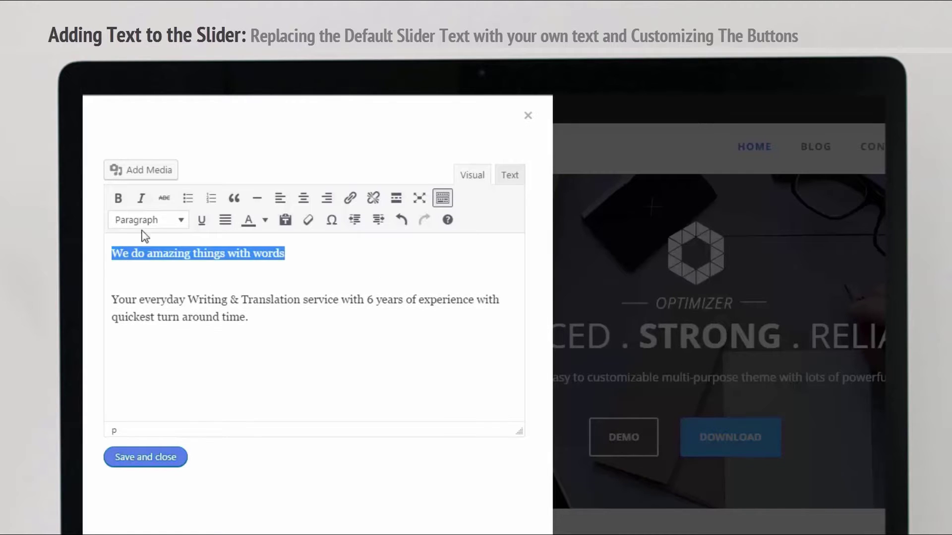
left_click(161, 223)
left_click(223, 280)
left_click(113, 308)
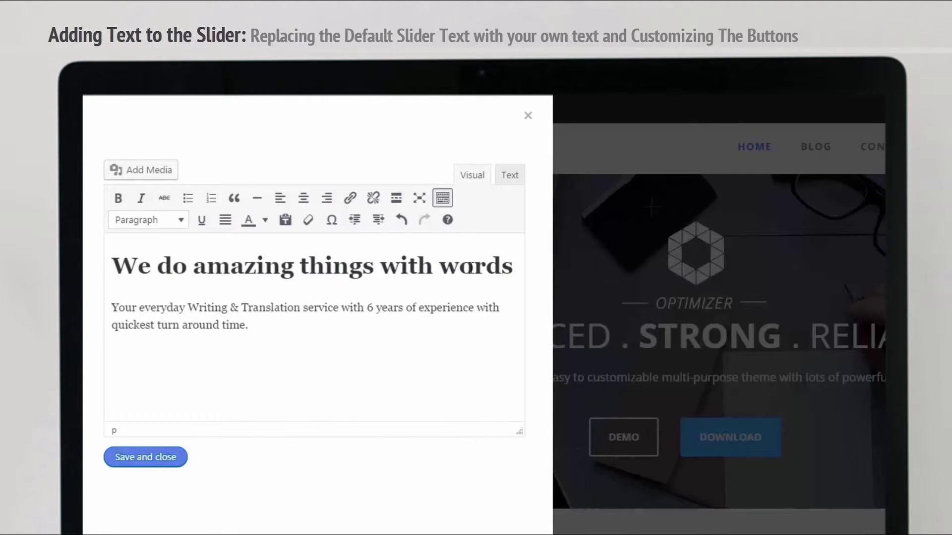
Capitalise 'Words', colour it yellow, and save the slide content.
left_click_drag(446, 270, 466, 269)
type("W")
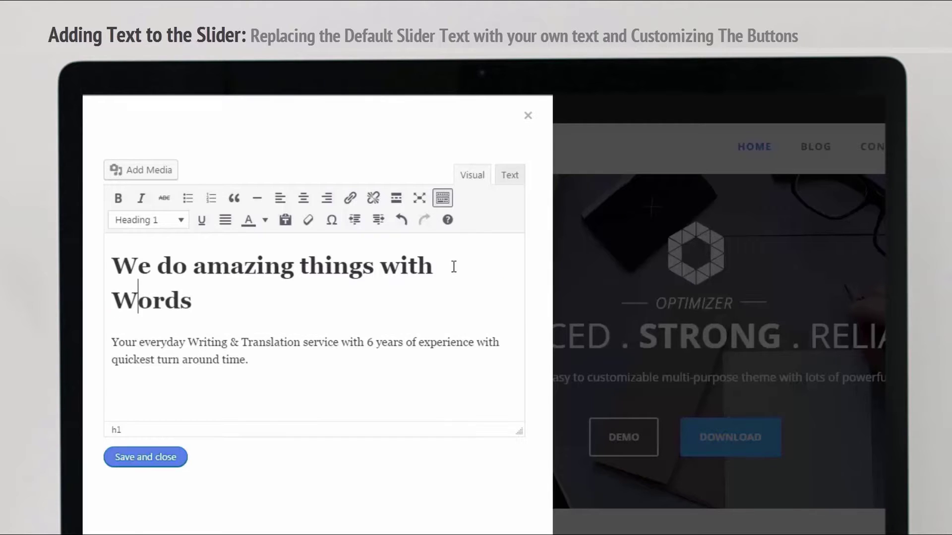
left_click_drag(193, 298, 122, 295)
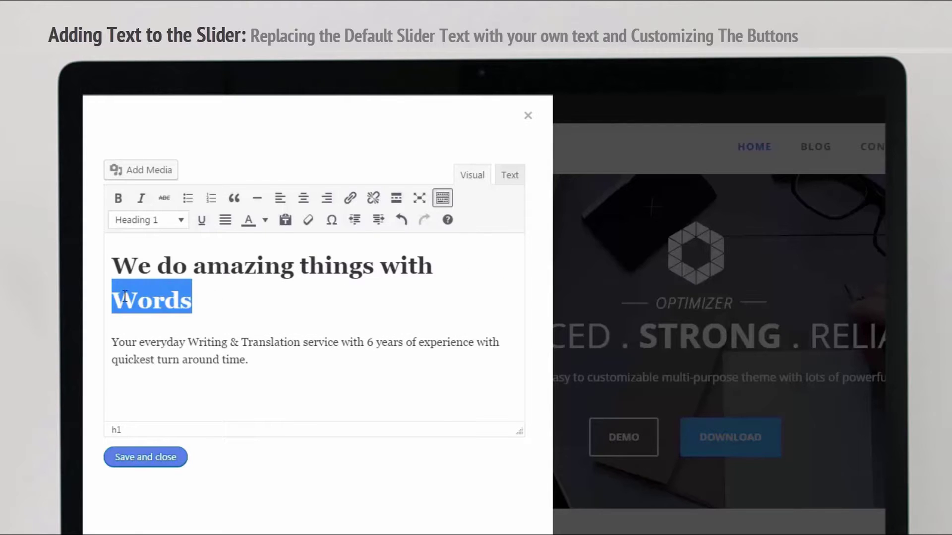
left_click(265, 219)
left_click(265, 270)
left_click(272, 360)
left_click(165, 464)
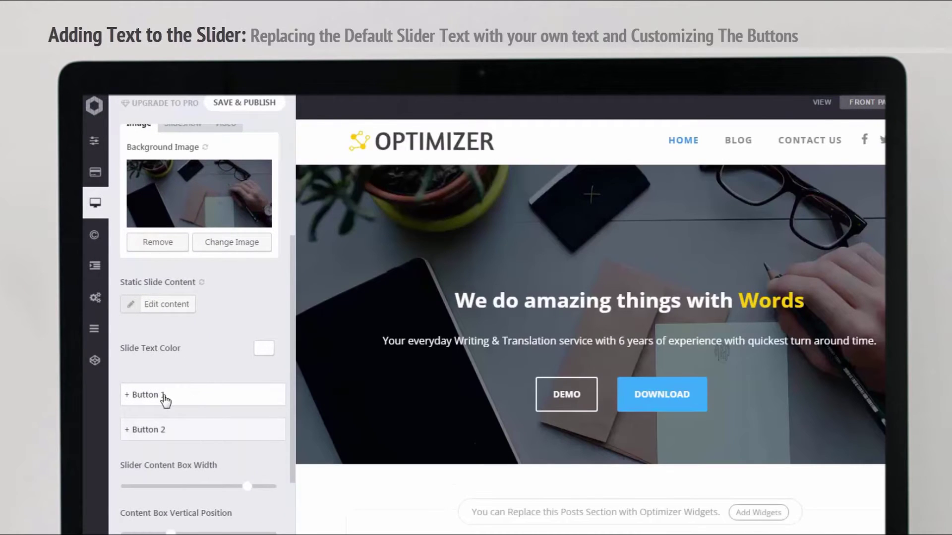
Rename the first slider button from DEMO to 'GET A QUOTE'.
left_click(162, 396)
left_click_drag(228, 421, 201, 420)
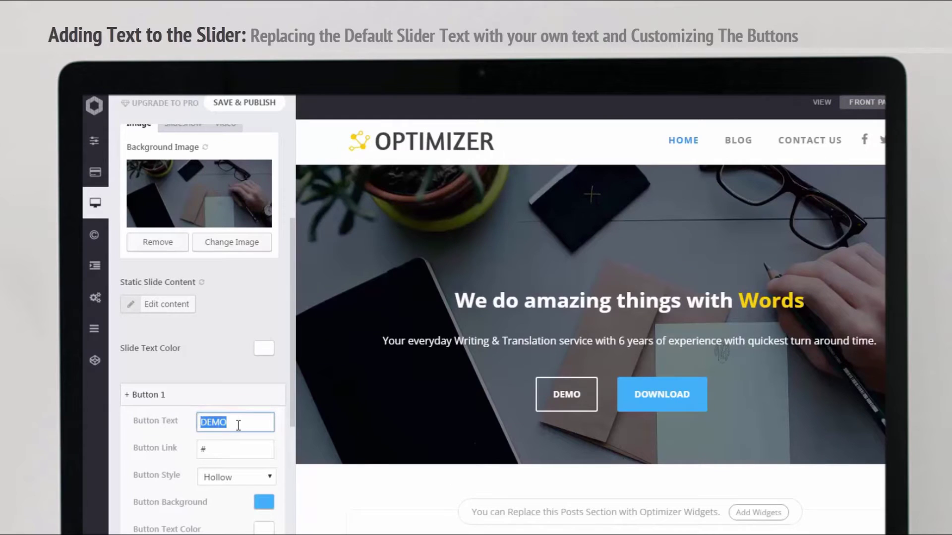
type("GET A Q")
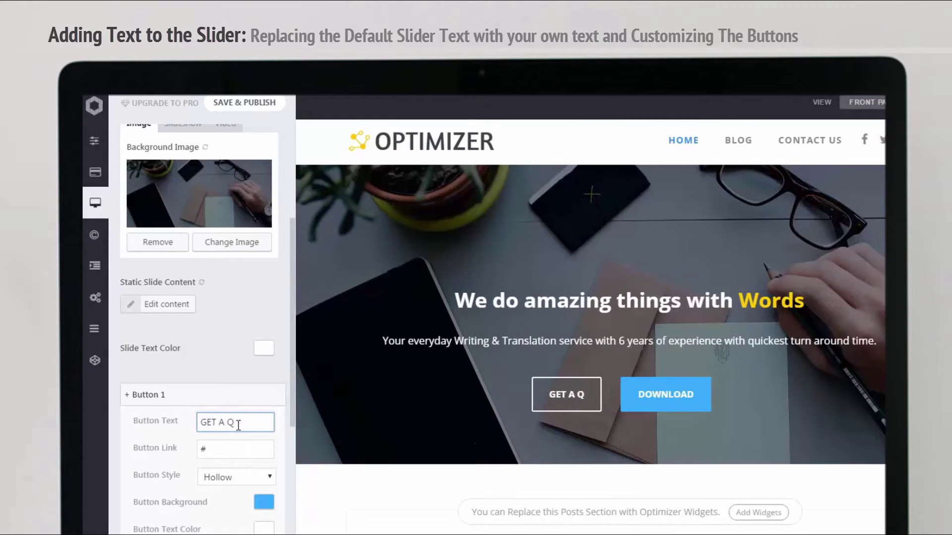
type("UOTE")
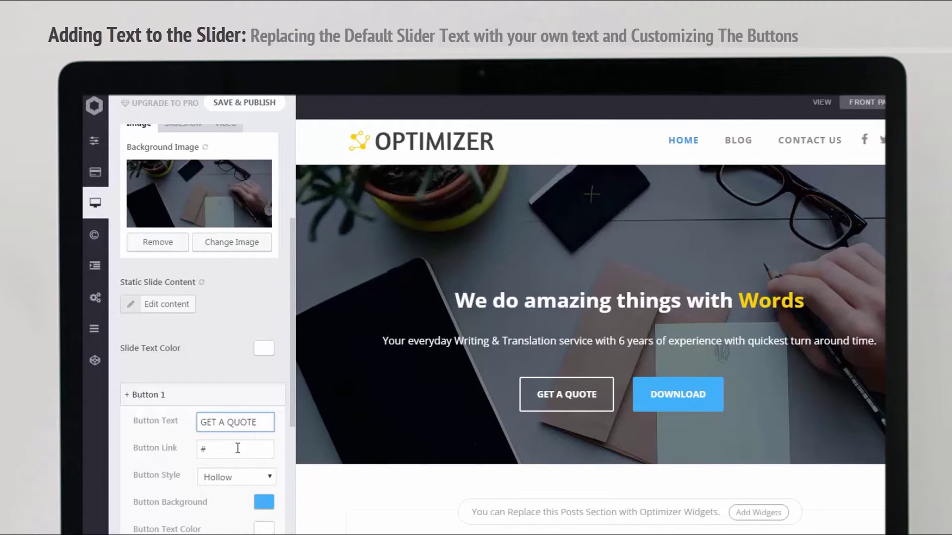
left_click(237, 448)
scroll(238, 445, "down", 3)
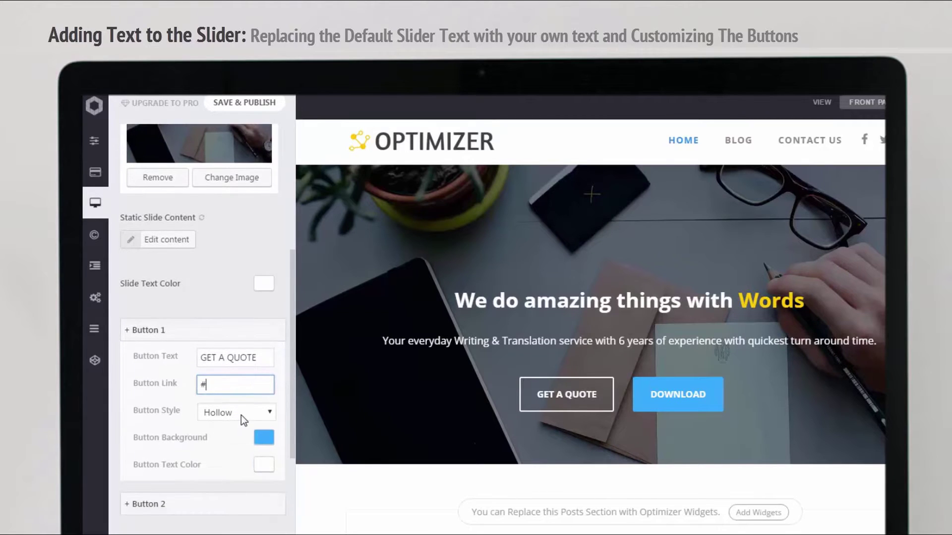
Make the first button Flat with a gold background colour.
left_click(240, 415)
left_click(211, 427)
left_click(263, 439)
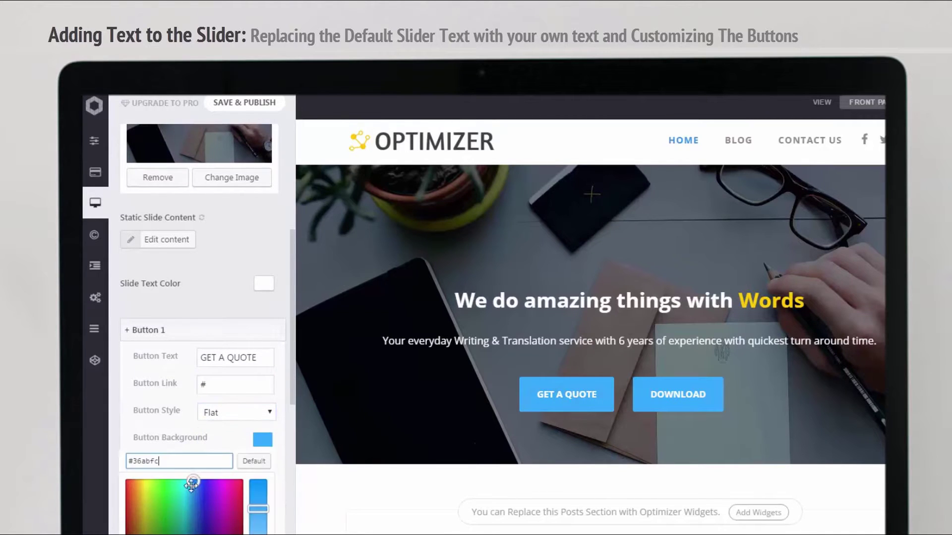
left_click(145, 499)
left_click_drag(145, 502, 140, 493)
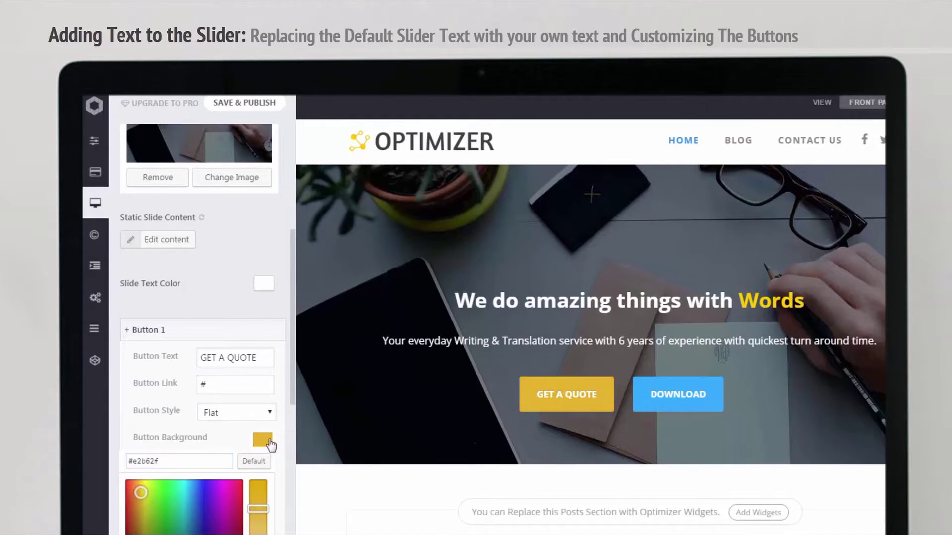
left_click(263, 437)
left_click(234, 330)
Remove the second DOWNLOAD button by deleting its text, then publish.
left_click(227, 364)
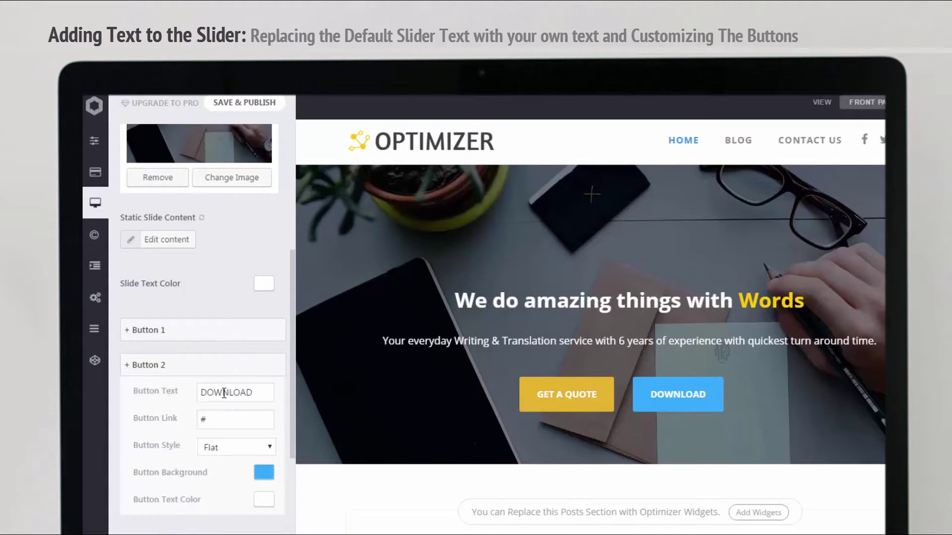
left_click_drag(254, 393, 185, 419)
key("BackSpace")
left_click(234, 373)
scroll(208, 397, "down", 1)
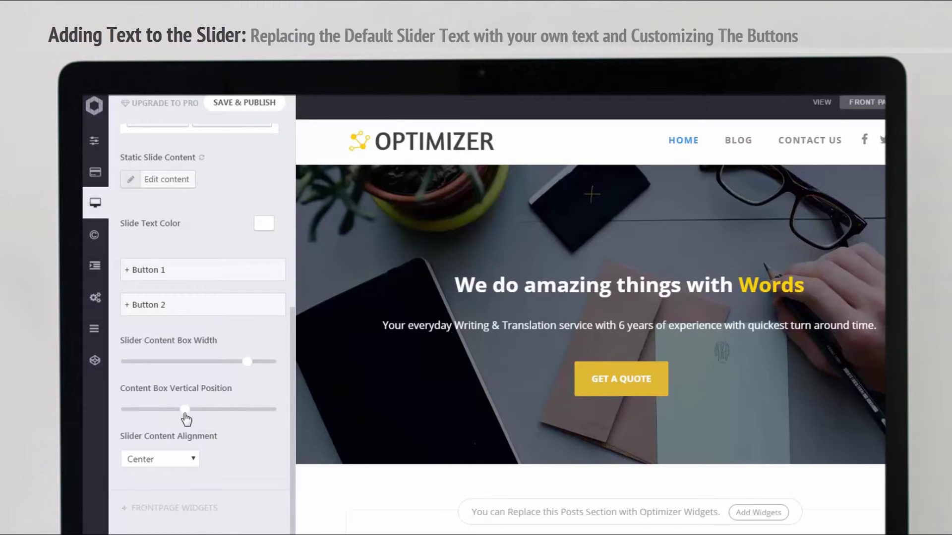
left_click(248, 108)
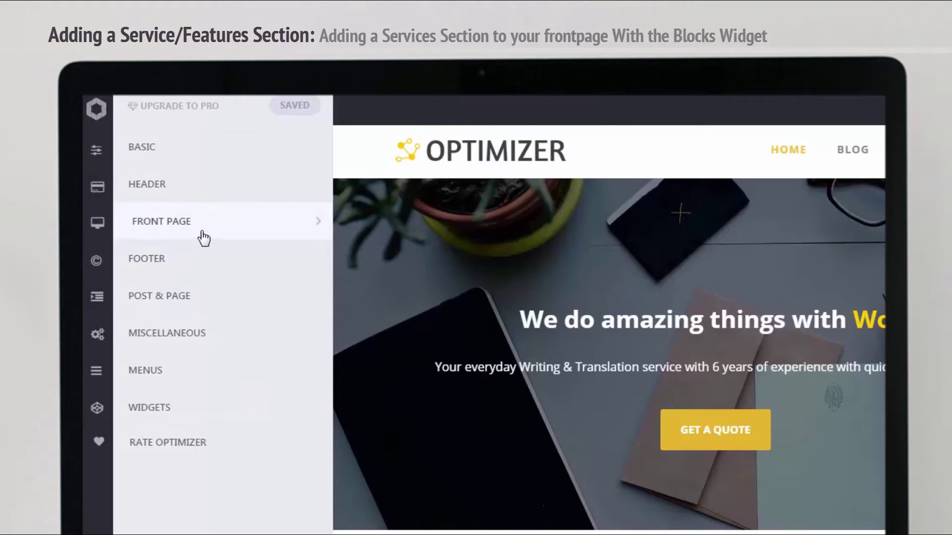
Add a Blocks widget to the Frontpage Widgets.
left_click(168, 195)
left_click(203, 238)
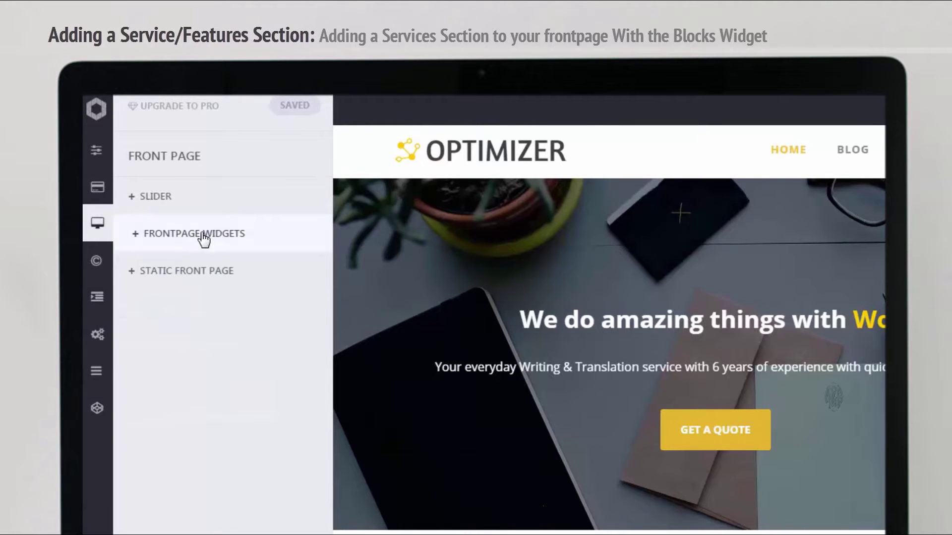
left_click(261, 282)
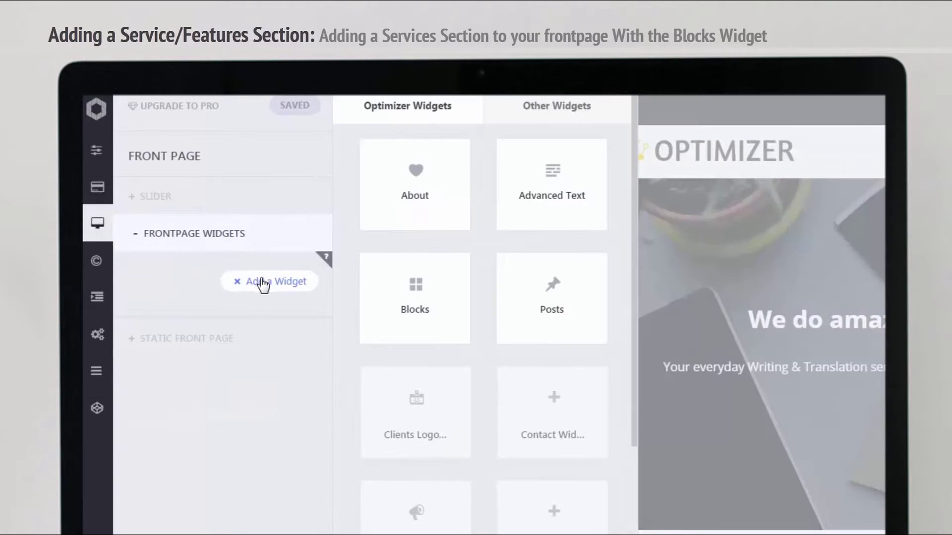
left_click(395, 298)
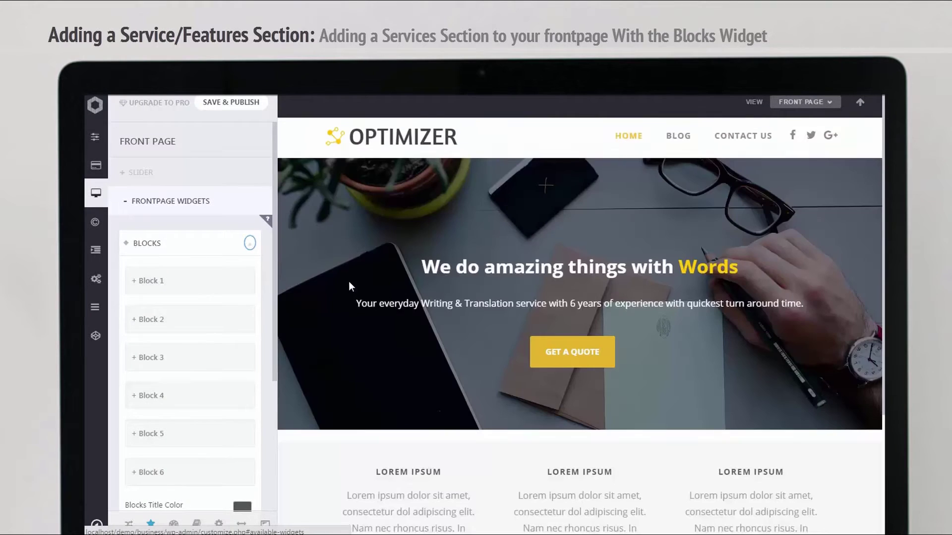
scroll(350, 283, "down", 3)
Title Block 1 'Writing' and give it the typewriter image.
left_click(212, 287)
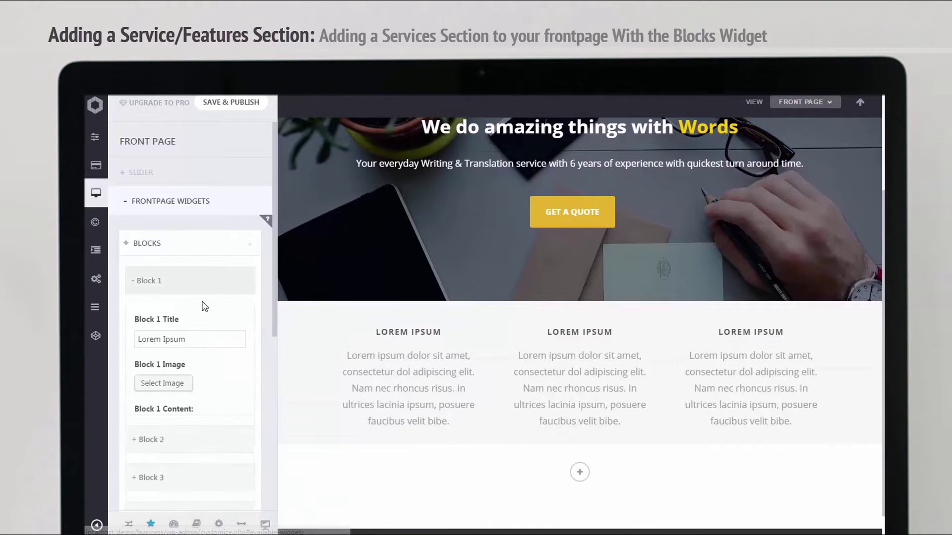
triple_click(145, 341)
type("Writing")
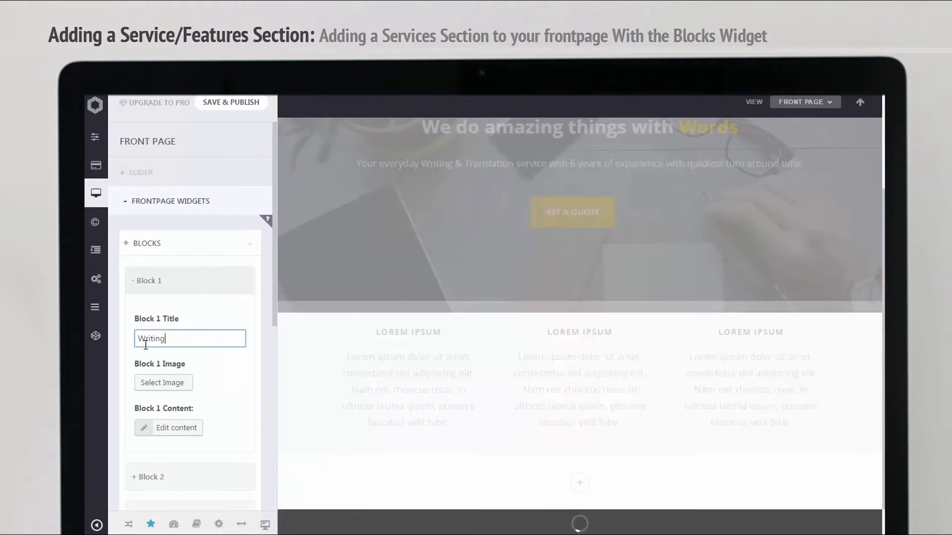
left_click(173, 384)
left_click(477, 340)
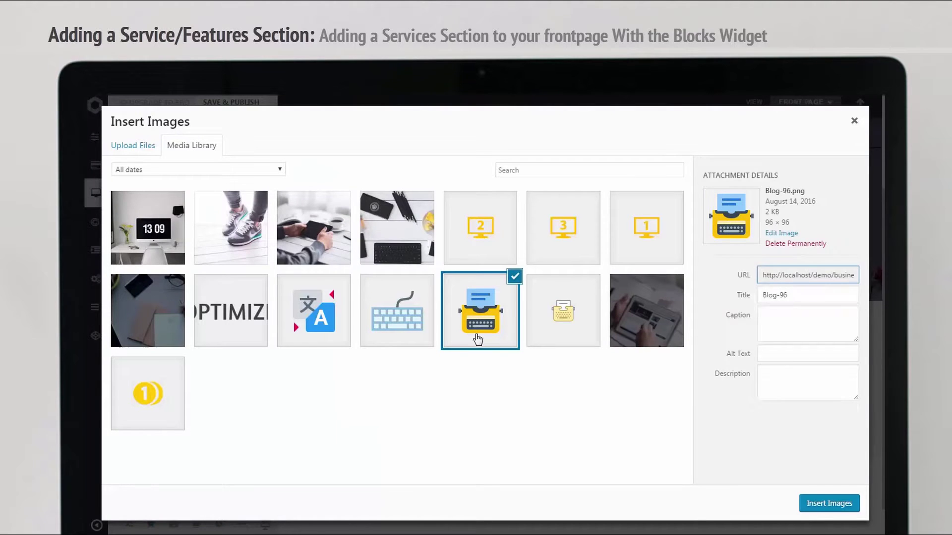
left_click(816, 505)
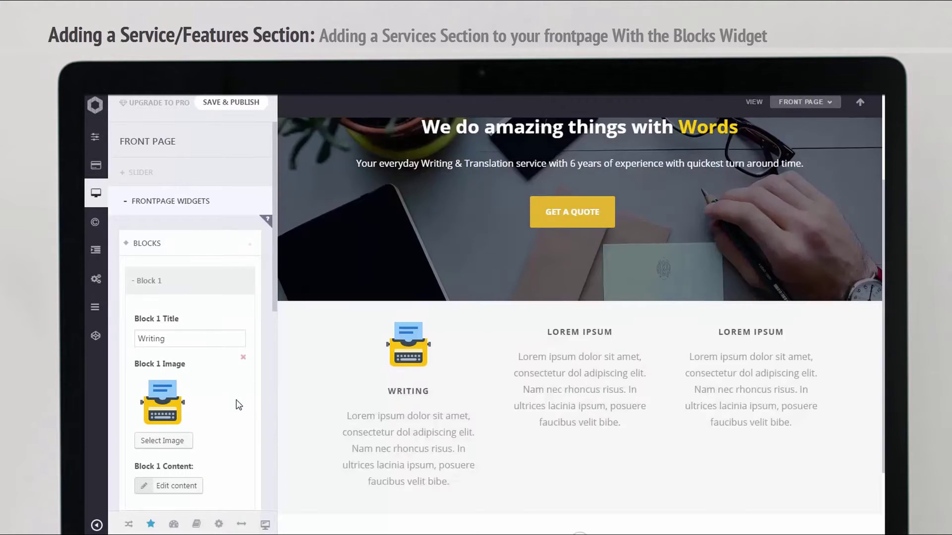
Title Block 2 'Translation' and give it the translation image.
left_click(224, 292)
left_click(201, 321)
left_click_drag(193, 375, 126, 376)
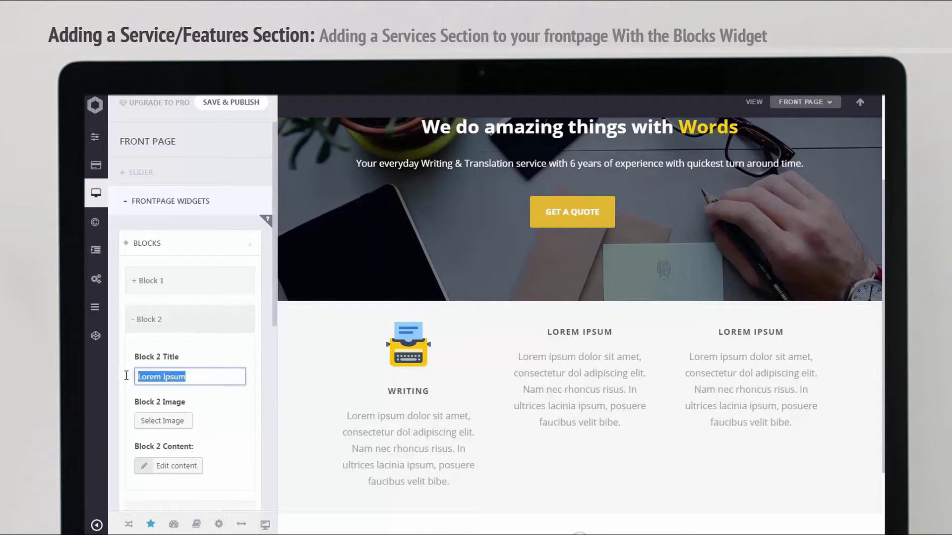
type("Transla")
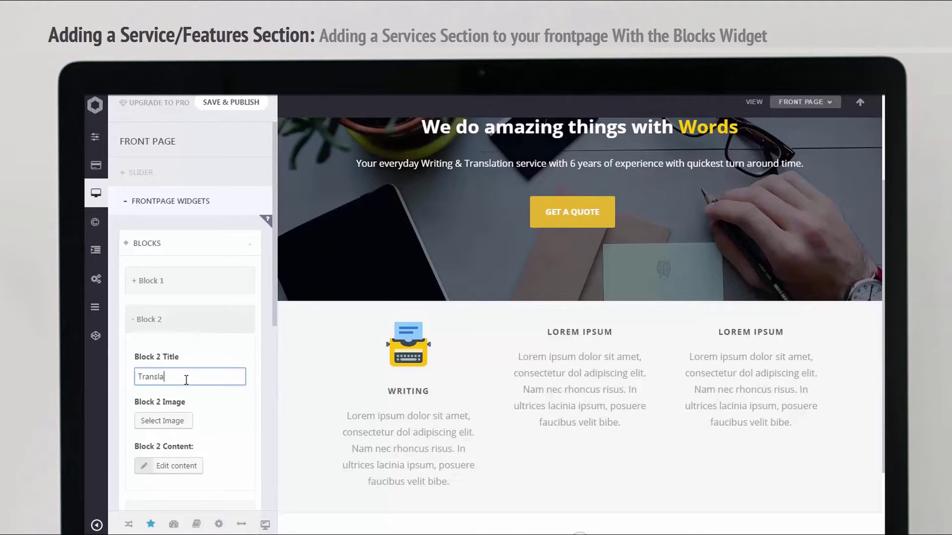
type("tion")
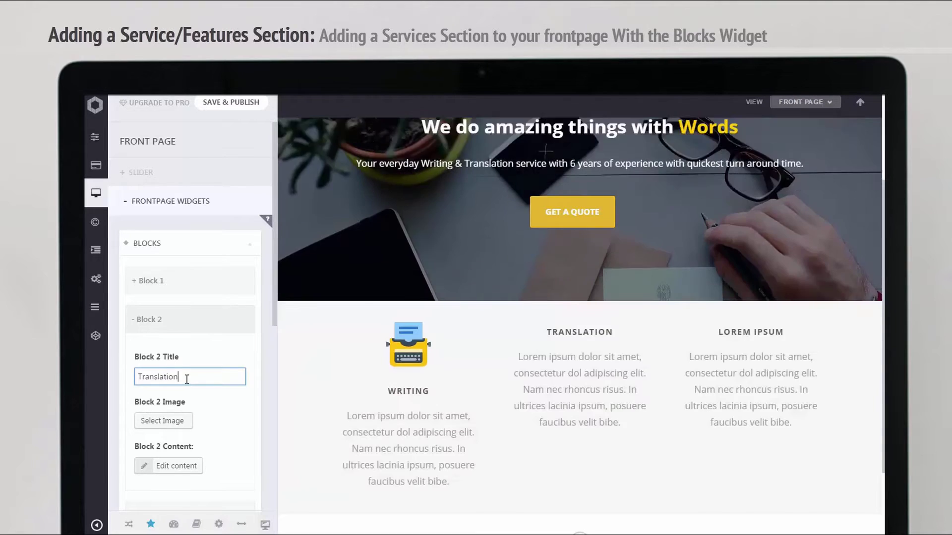
left_click(177, 422)
left_click(328, 342)
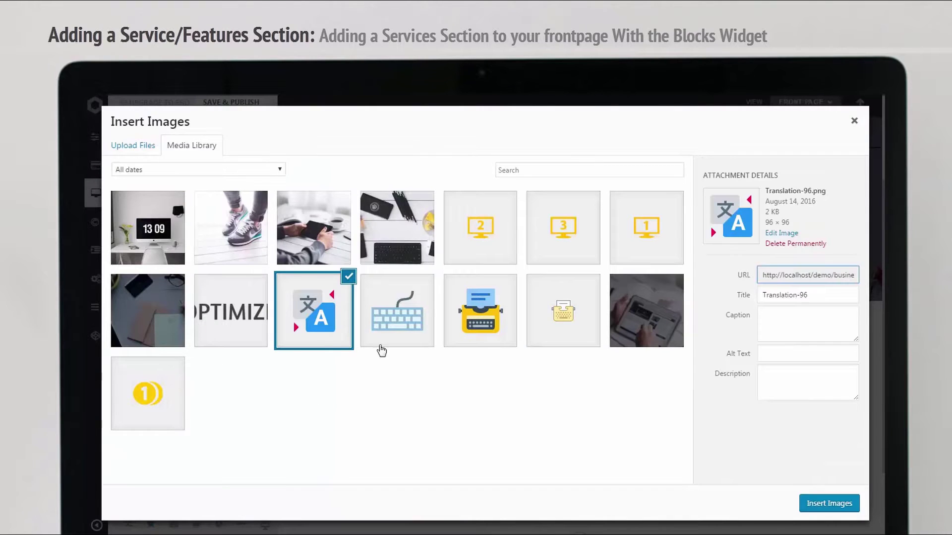
left_click(813, 501)
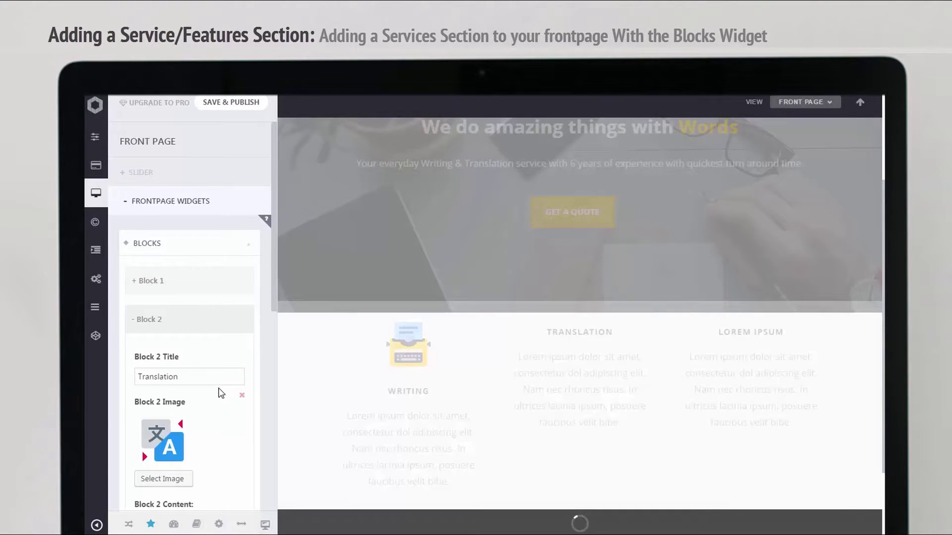
Title Block 3 'Proofreading' and give it the keyboard image.
left_click(213, 327)
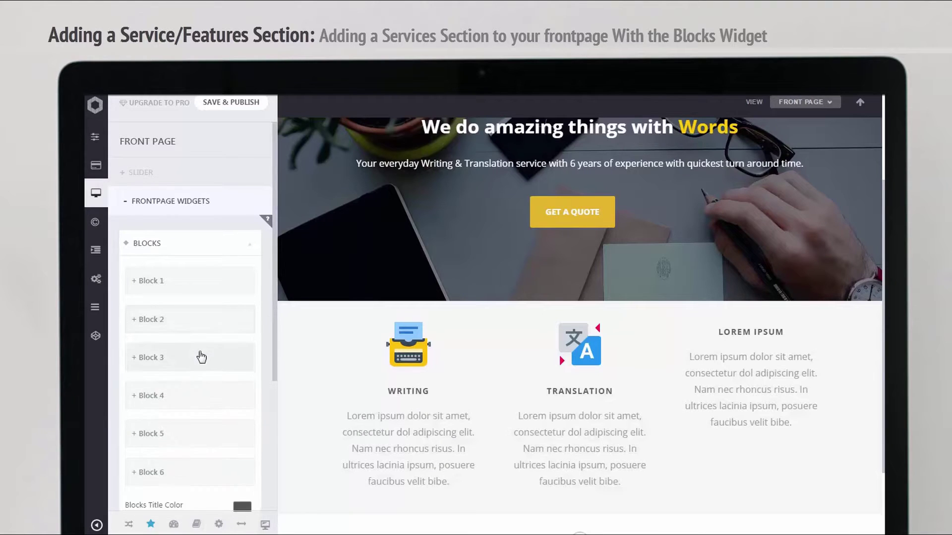
left_click(198, 355)
scroll(198, 363, "down", 1)
scroll(198, 362, "down", 1)
left_click_drag(198, 298, 131, 294)
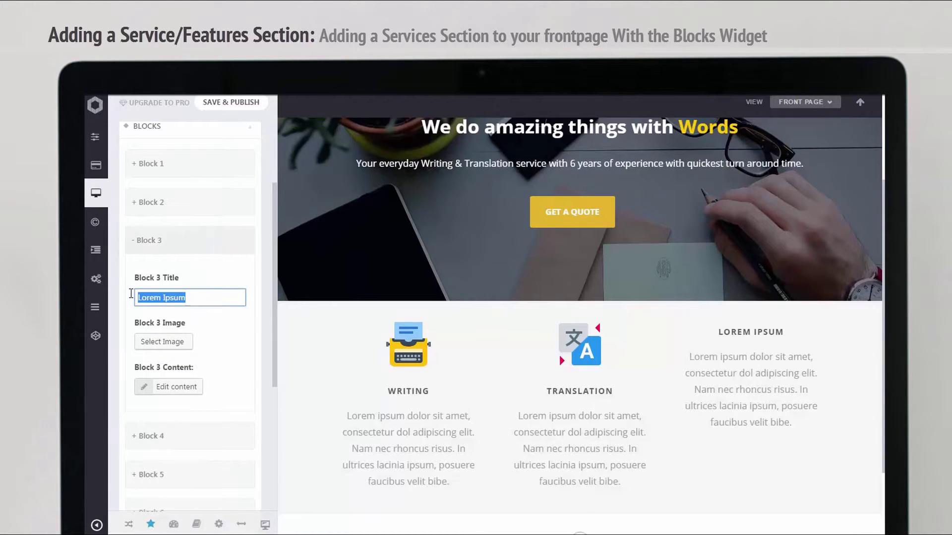
type("Proofreading")
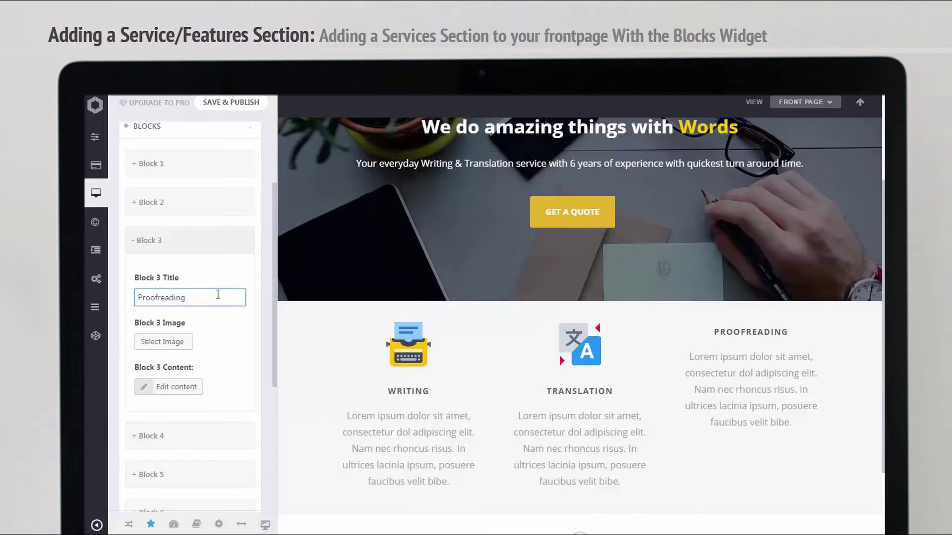
left_click(188, 341)
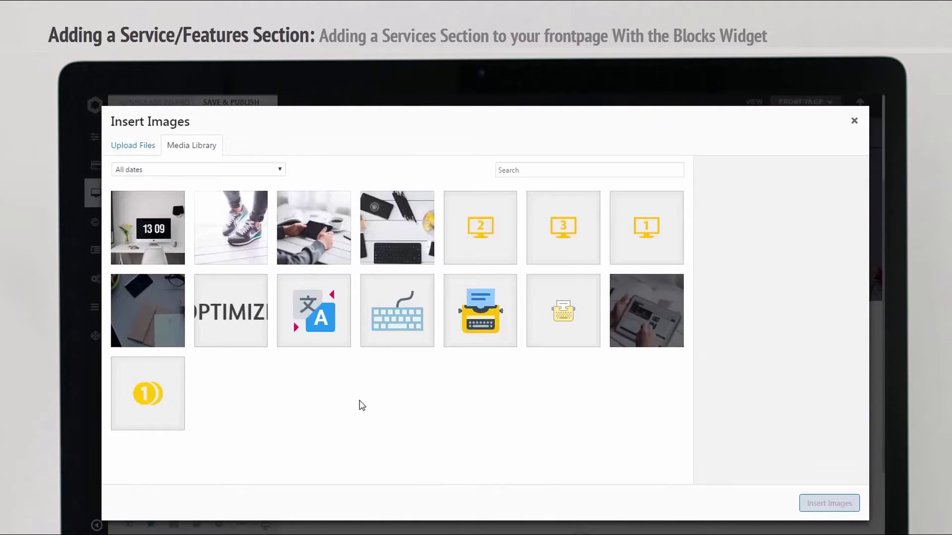
left_click(398, 342)
left_click(826, 503)
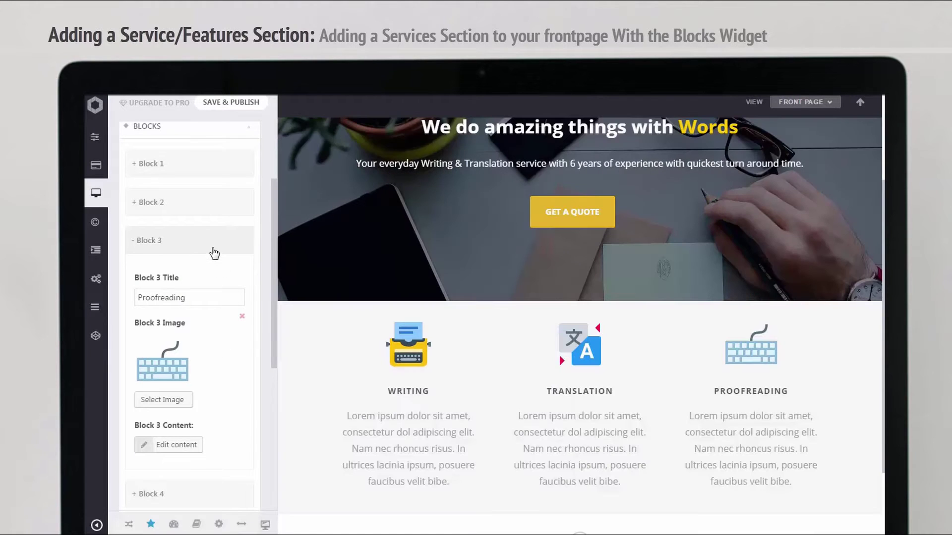
Set the Blocks Background Color to white (#ffffff) and publish.
left_click(212, 248)
scroll(208, 297, "down", 3)
left_click(236, 367)
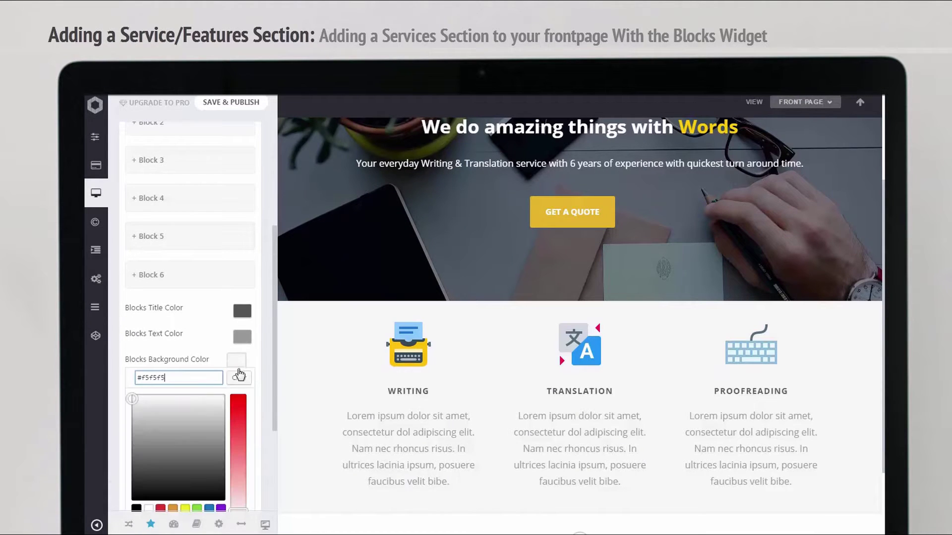
left_click_drag(130, 402, 128, 388)
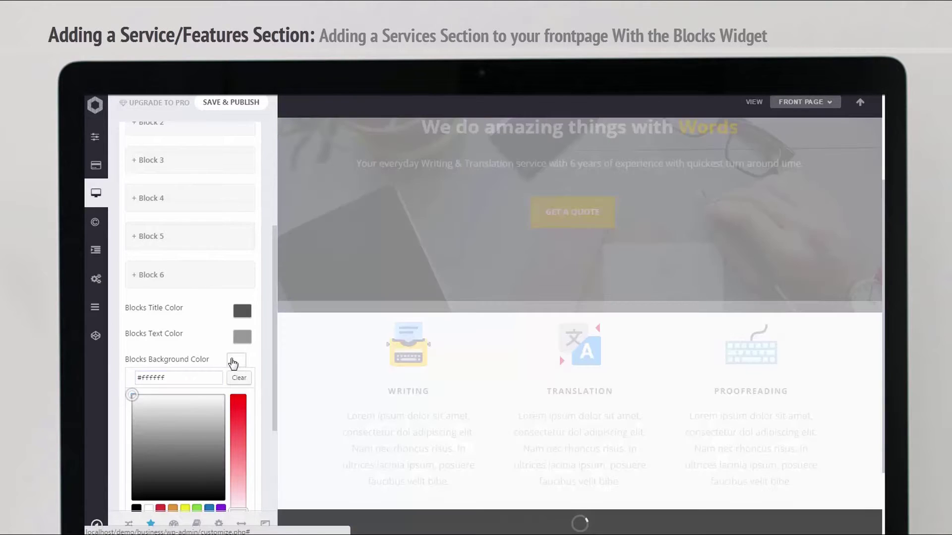
left_click(234, 364)
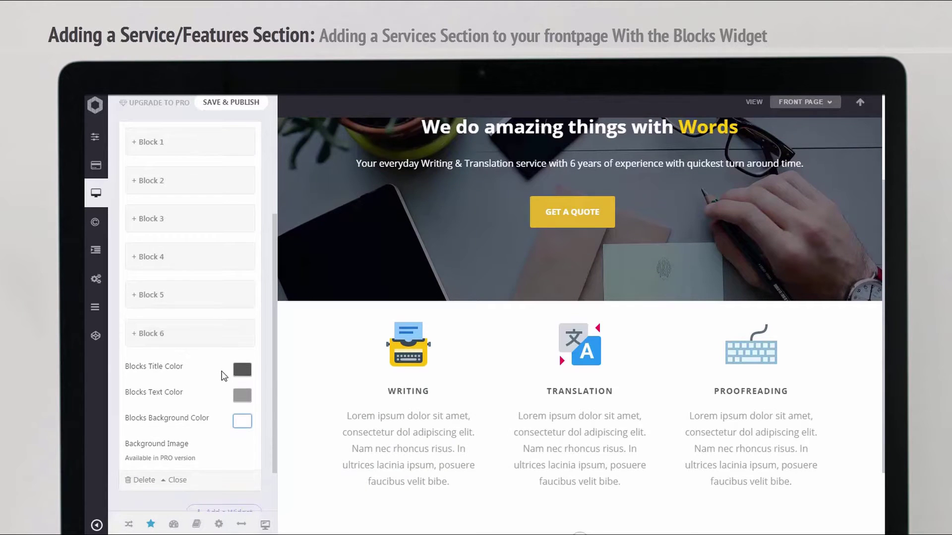
left_click(231, 102)
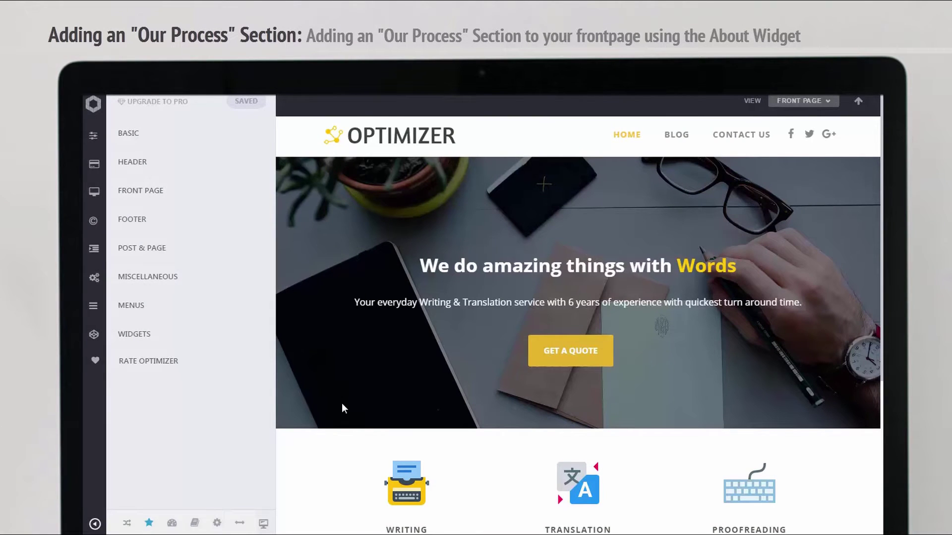
Add an About widget to the front page widgets below the blocks.
scroll(341, 403, "down", 5)
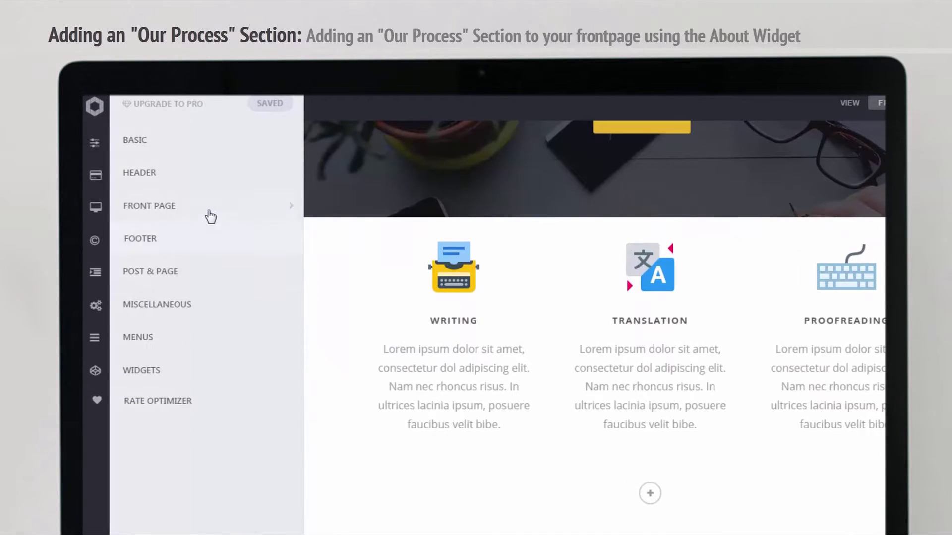
left_click(210, 211)
left_click(209, 216)
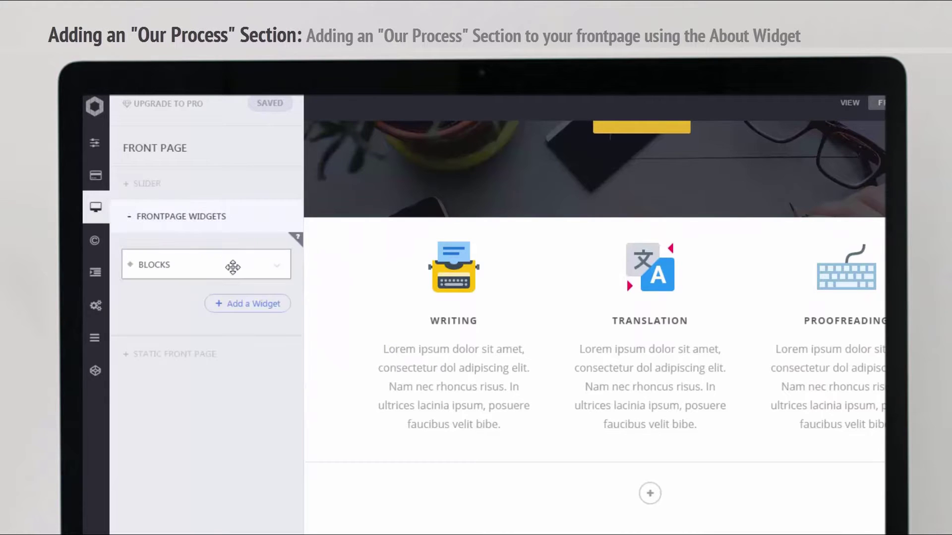
left_click(244, 303)
left_click(348, 191)
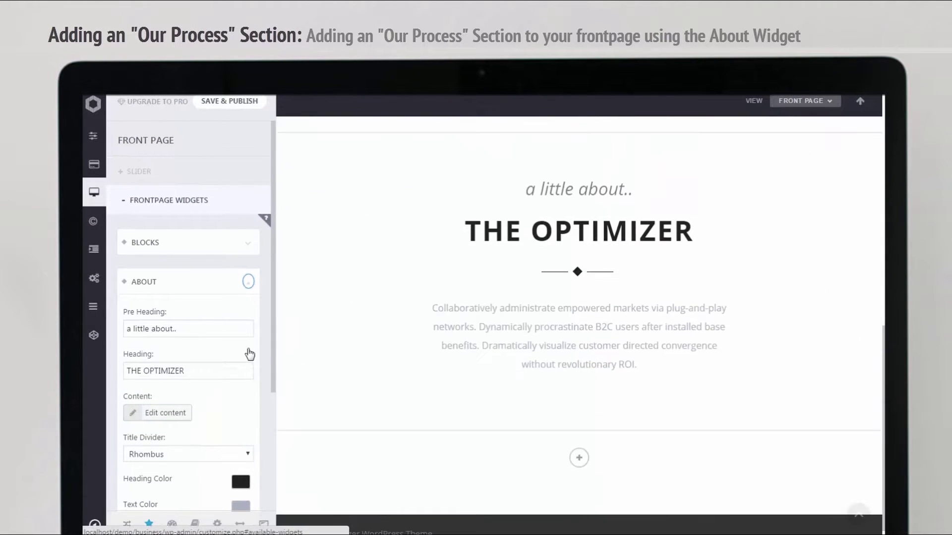
Clear the pre-heading, retitle the heading OUR PROCESS, and choose the Underline title divider.
scroll(249, 354, "down", 3)
left_click(190, 159)
key("ctrl+a")
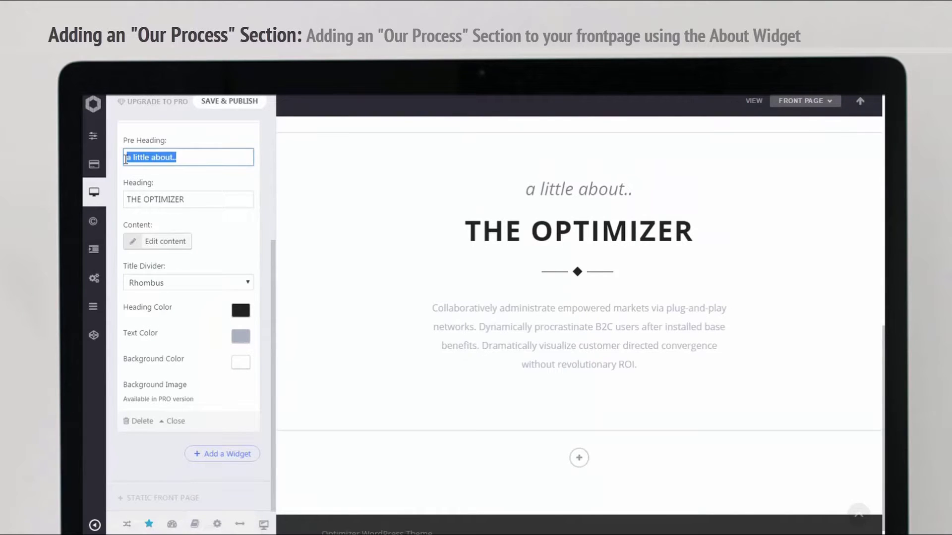
key("BackSpace")
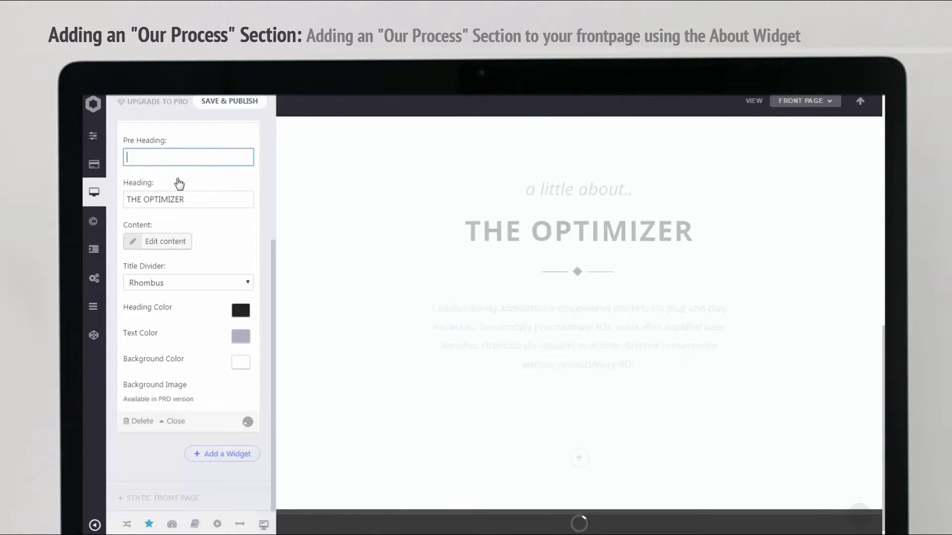
left_click_drag(198, 200, 120, 198)
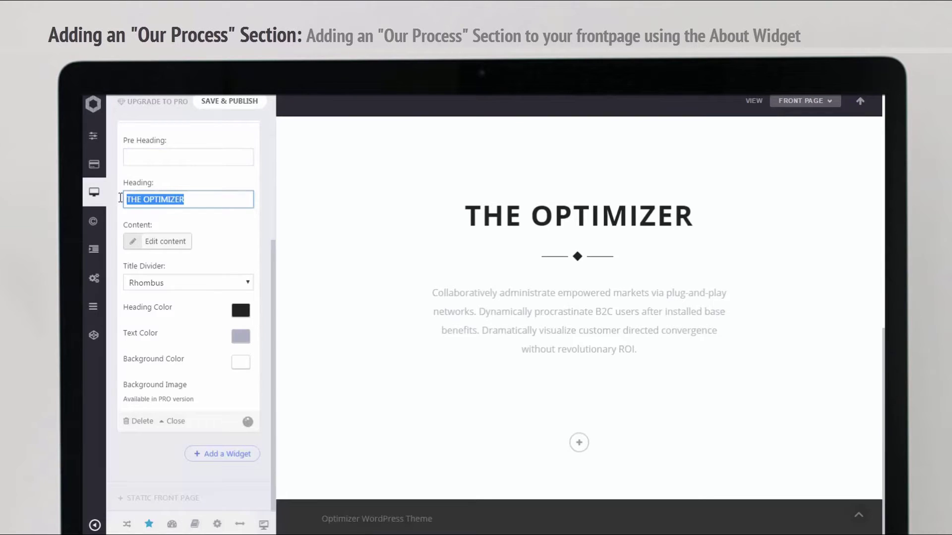
type("OUR PROCESS")
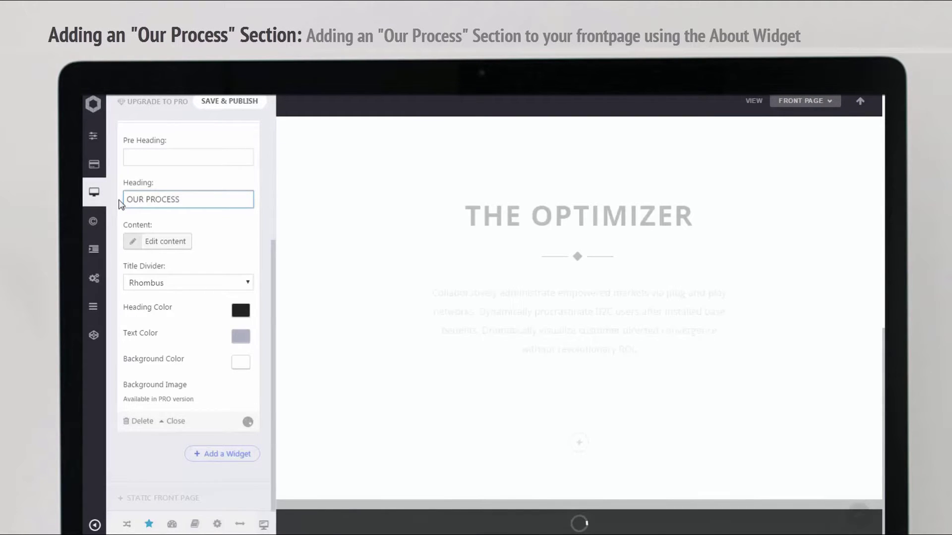
left_click(181, 283)
left_click(174, 297)
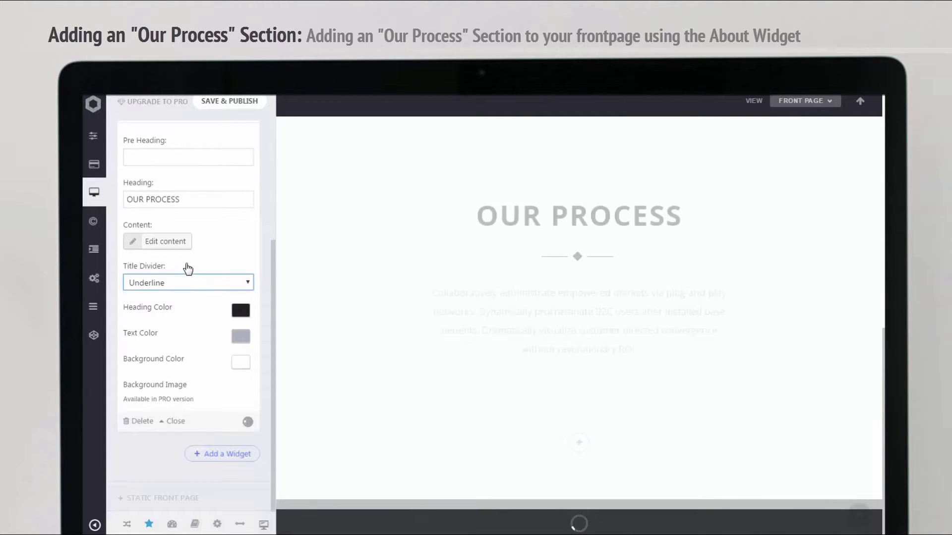
left_click(186, 244)
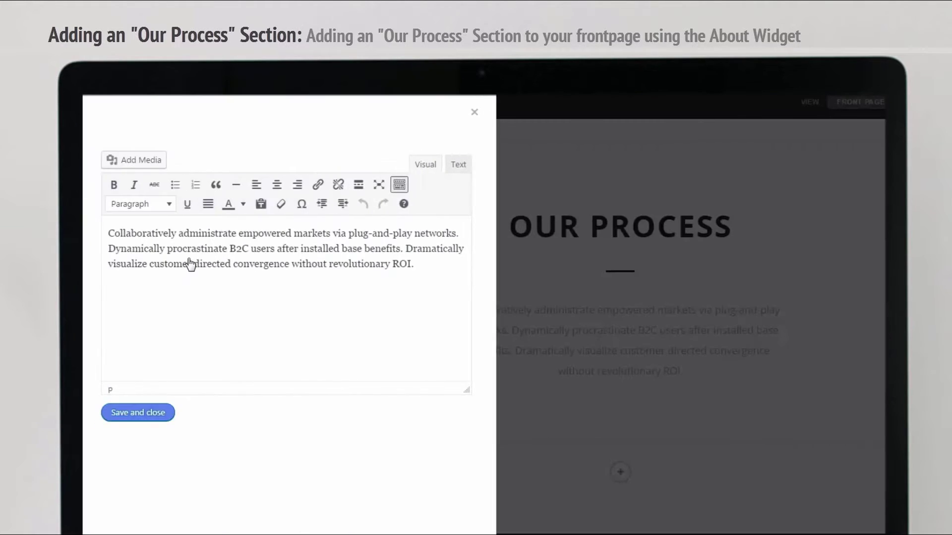
Replace the placeholder paragraph with the left-aligned step1 image and its pasted step text.
left_click_drag(405, 265, 90, 220)
key("BackSpace")
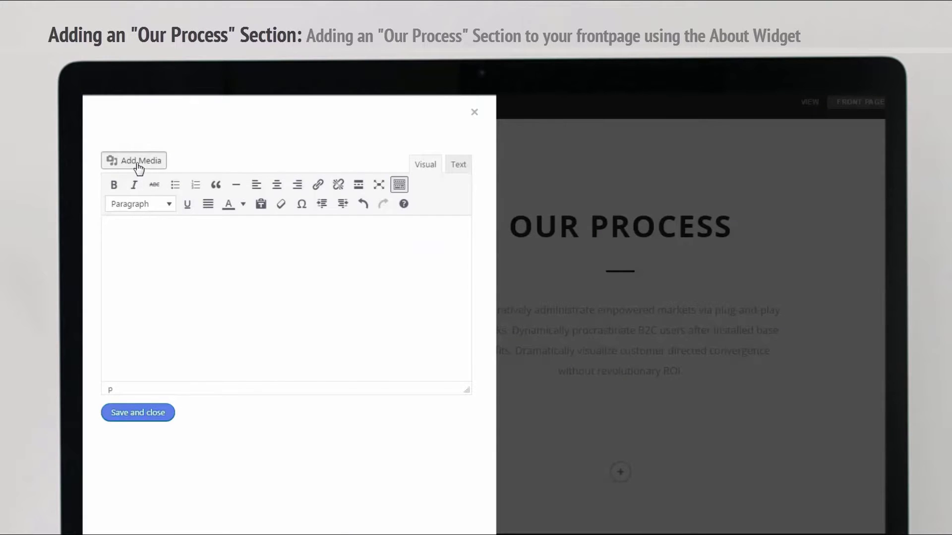
left_click(138, 164)
left_click(391, 377)
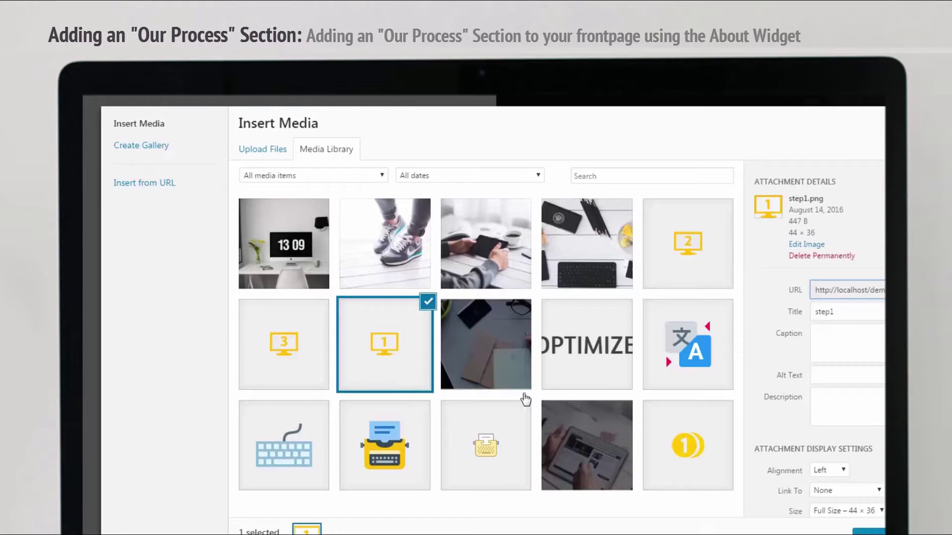
left_click(843, 472)
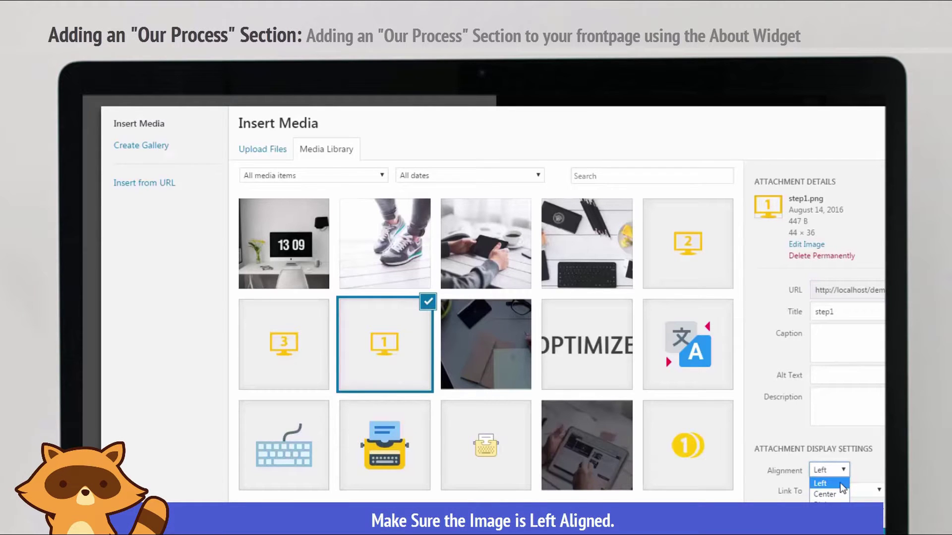
left_click(841, 485)
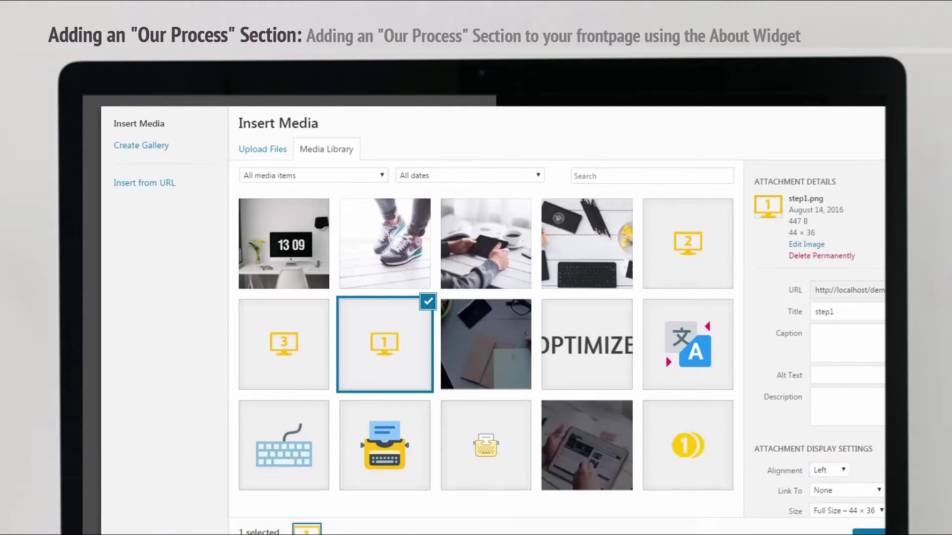
left_click(868, 531)
type("Collaboratively administrate empowered markets via plug-and-play Dynamically procrastinate networks.")
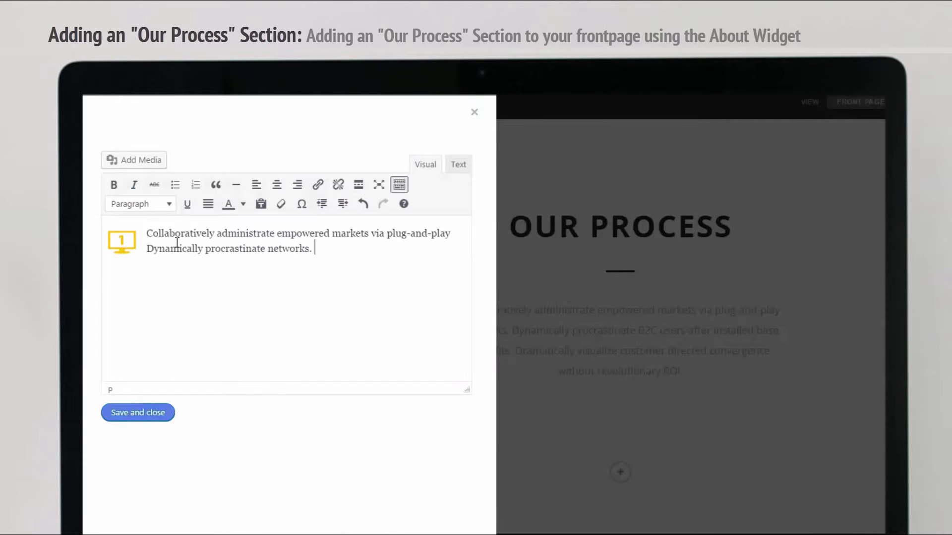
Insert the step2 and step3 images, each followed by its pasted step text.
left_click(151, 162)
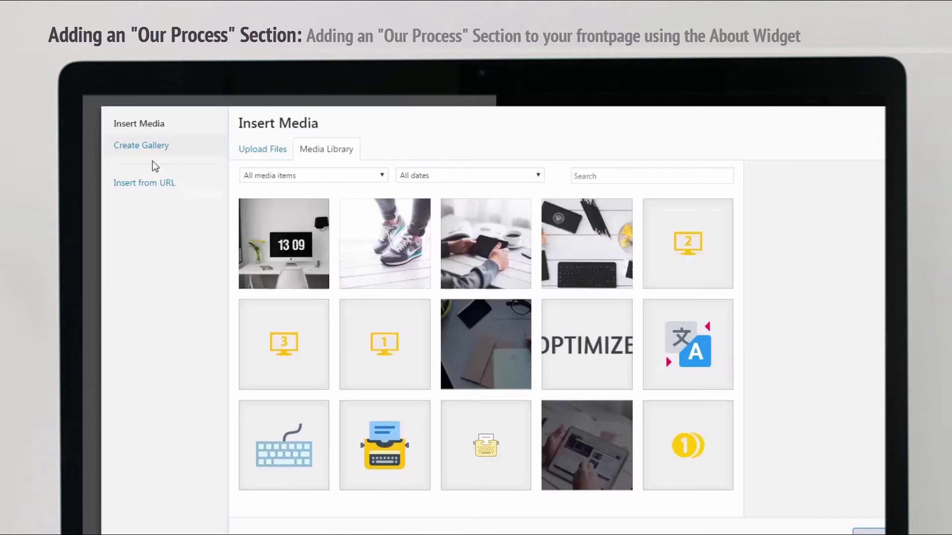
left_click(713, 254)
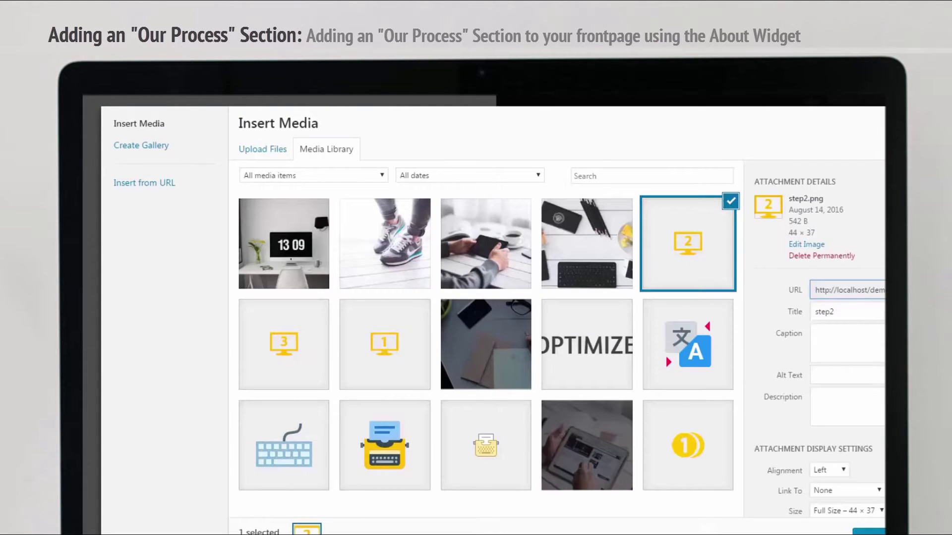
left_click(868, 531)
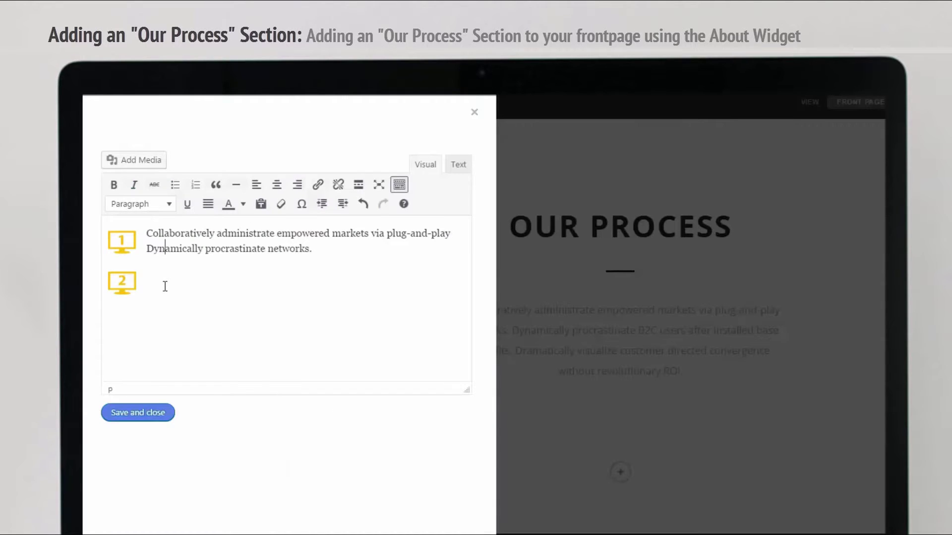
type("Collaboratively administrate empowered markets via plug-and-play Dynamically procrastinate networks.")
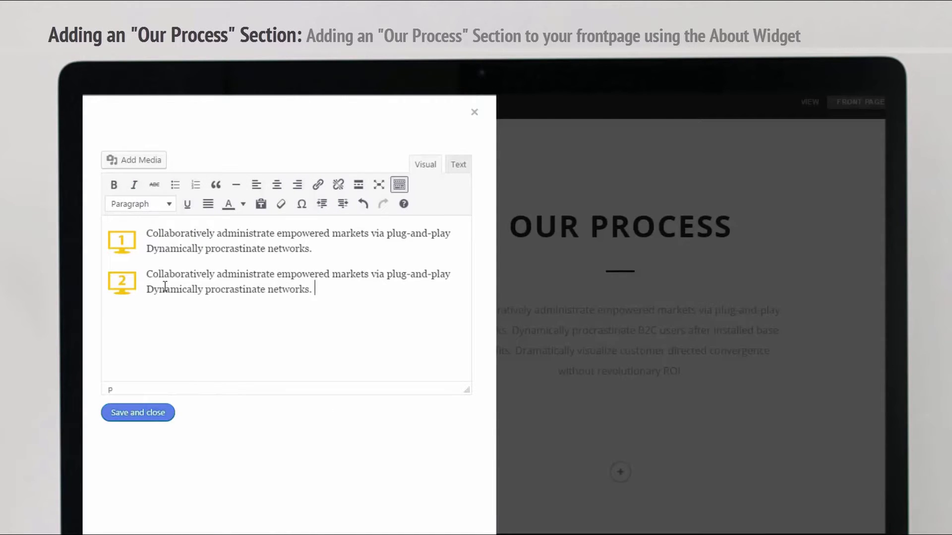
left_click(152, 160)
left_click(296, 352)
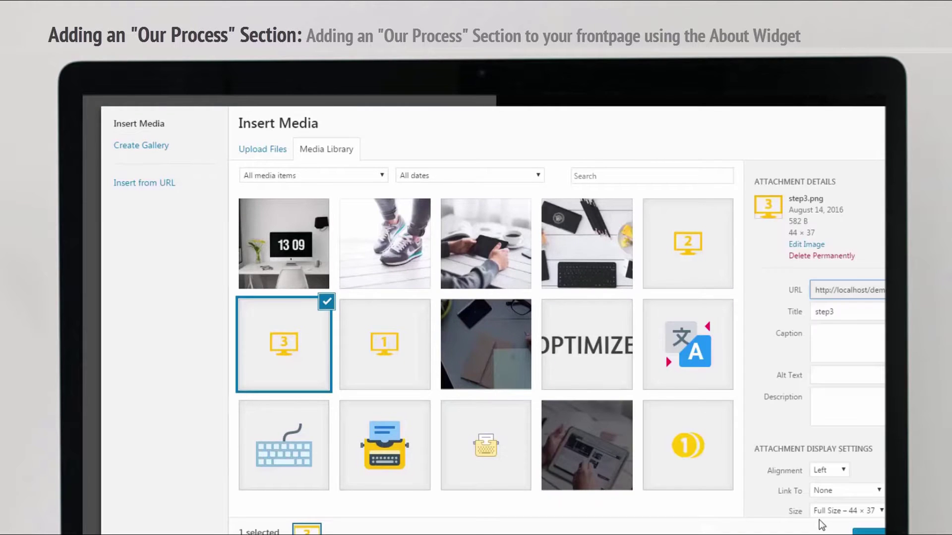
left_click(867, 530)
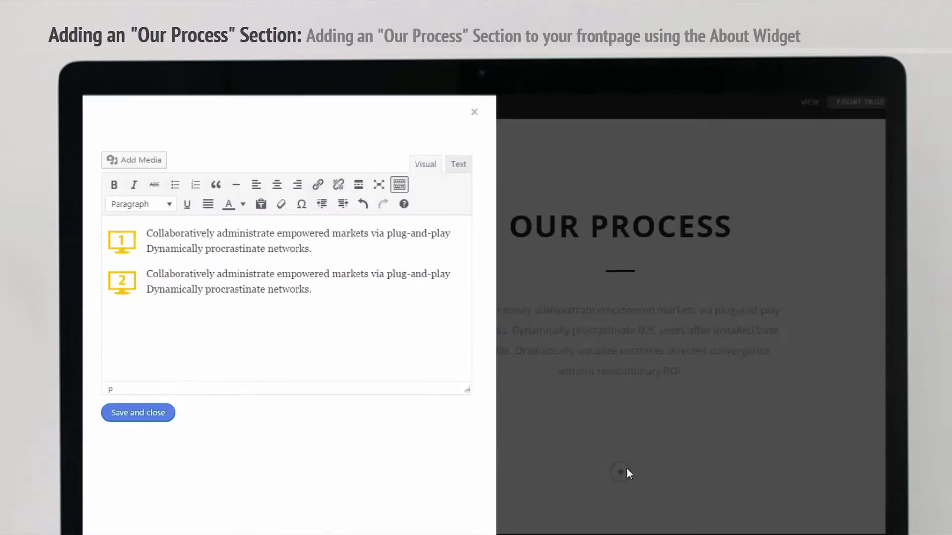
type("Collaboratively administrate empowered markets via plug-and-play Dynamically procrastinate networks.")
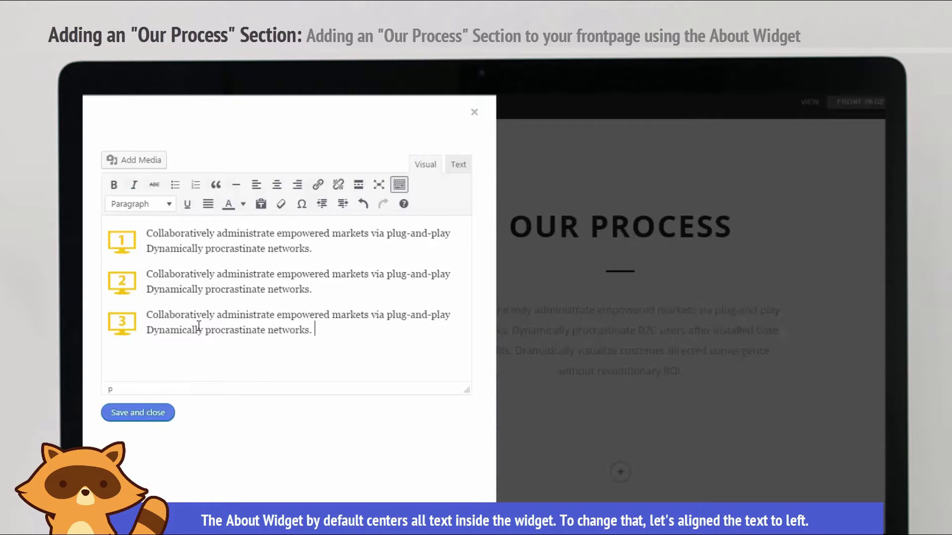
Left-align the step texts, then save the content and close the editor.
left_click_drag(304, 341, 147, 314)
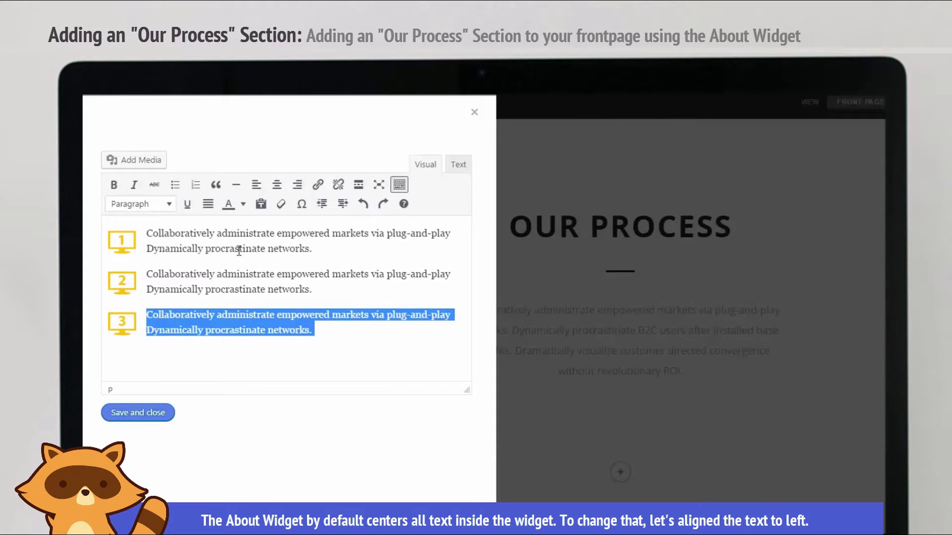
left_click(256, 191)
left_click_drag(314, 292, 147, 274)
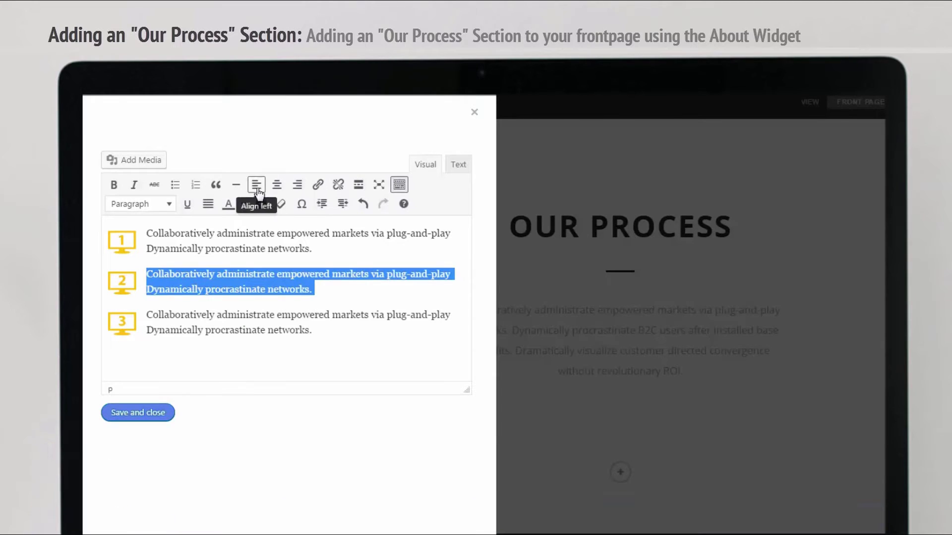
left_click_drag(315, 249, 158, 232)
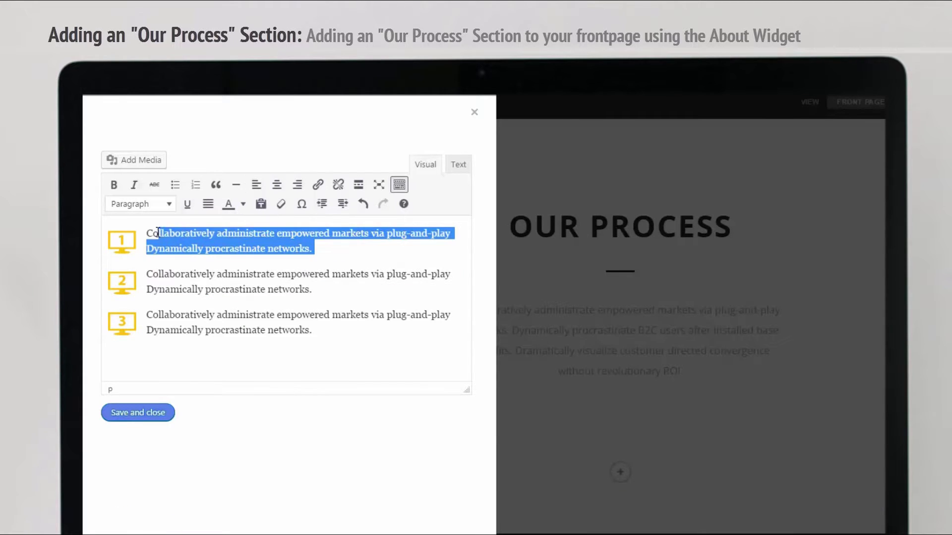
left_click(257, 184)
left_click(168, 375)
left_click(155, 413)
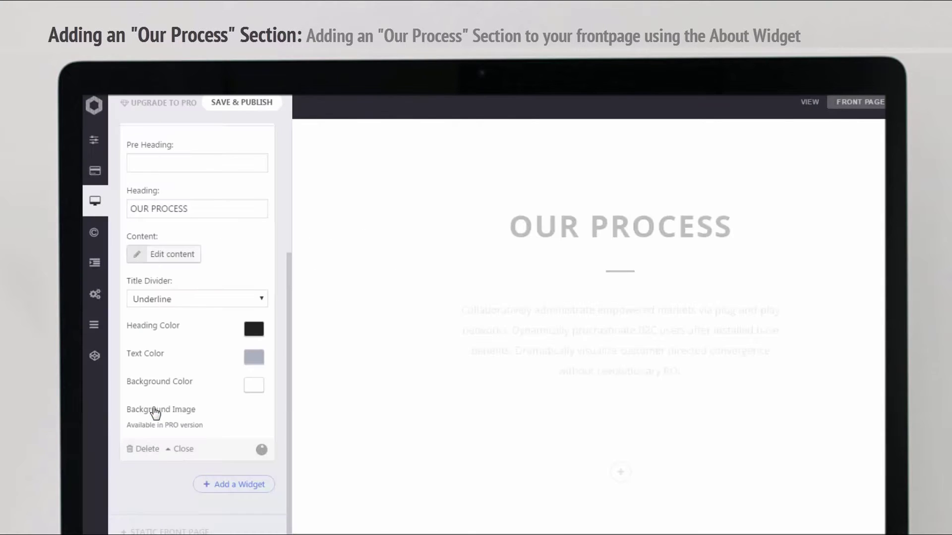
Set the OUR PROCESS background to pale blue #eaf2fc and Save & Publish.
left_click(254, 385)
scroll(243, 420, "down", 3)
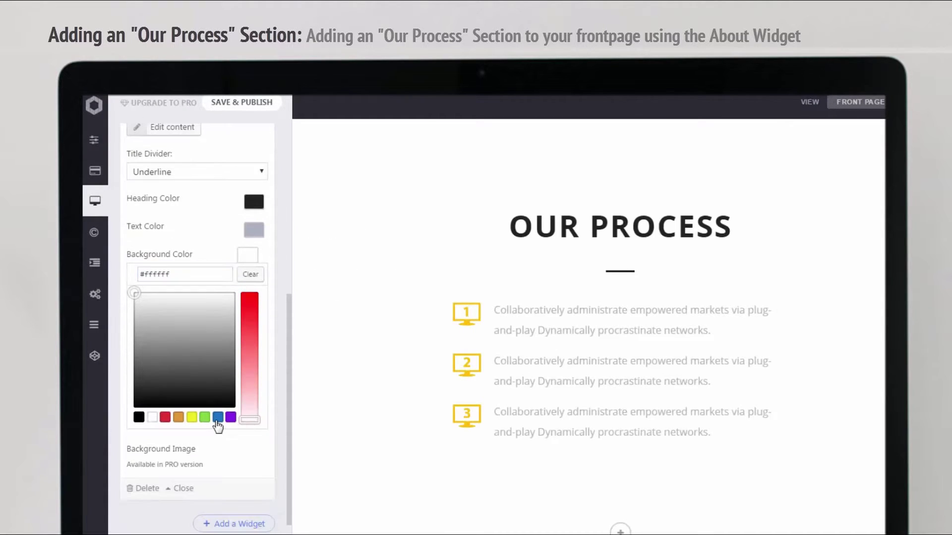
left_click(218, 418)
left_click_drag(193, 322, 194, 296)
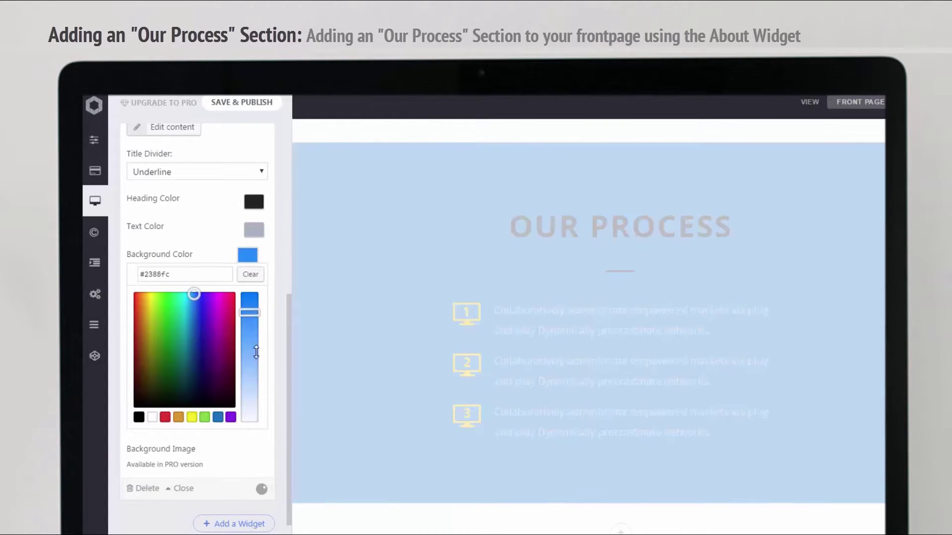
left_click_drag(252, 317, 260, 416)
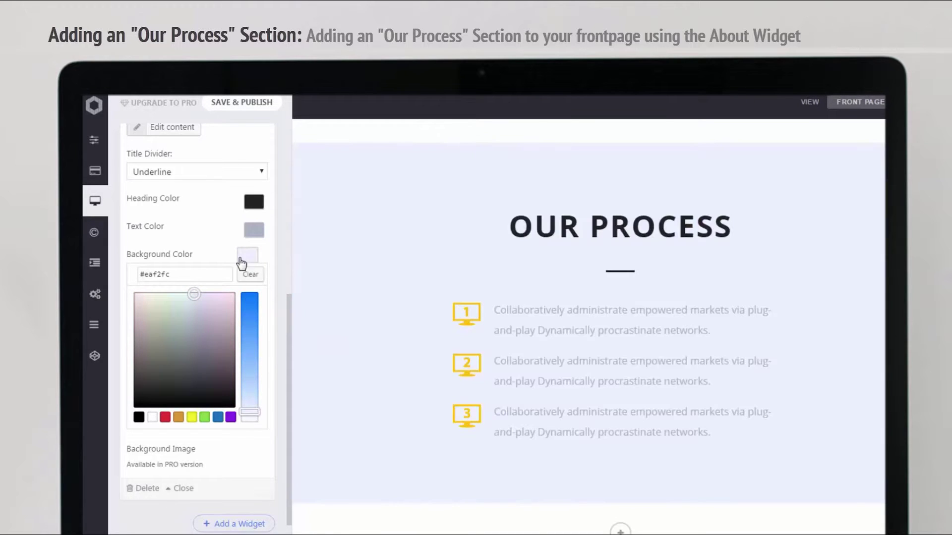
left_click(241, 257)
scroll(242, 298, "up", 4)
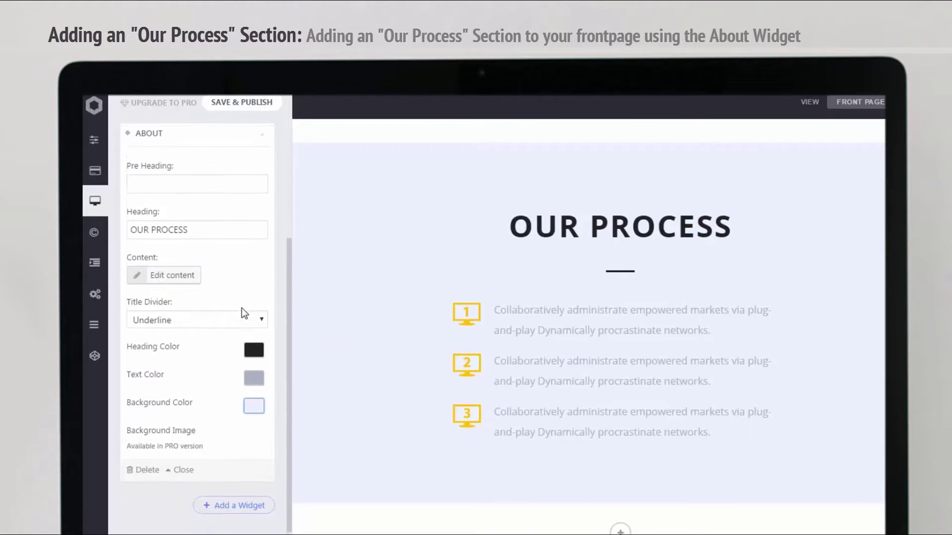
left_click(229, 106)
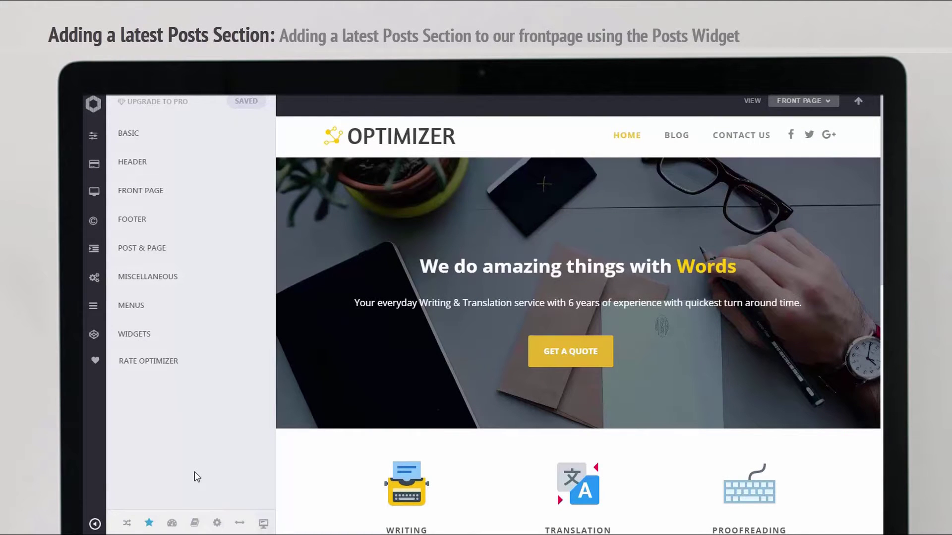
Add a Posts widget below OUR PROCESS and switch it to Layout 2.
scroll(330, 450, "down", 5)
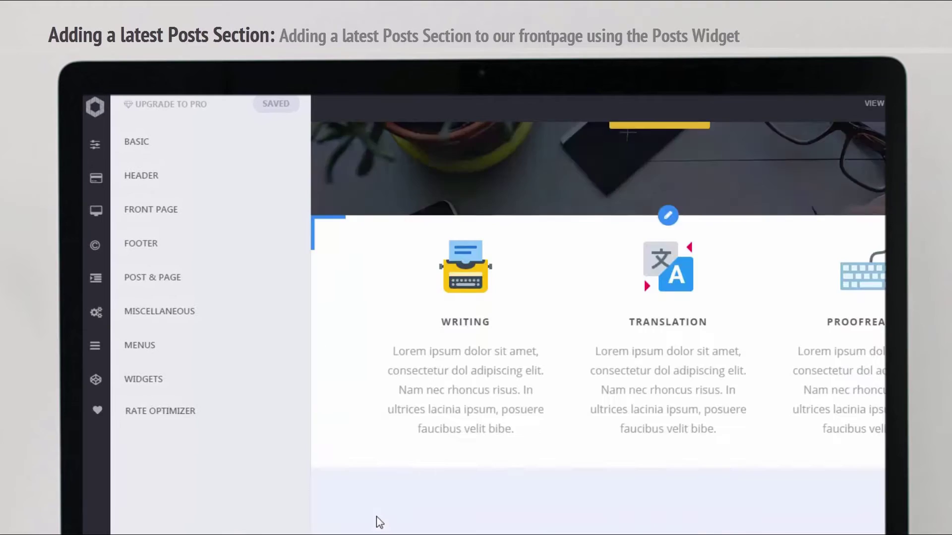
scroll(376, 516, "down", 5)
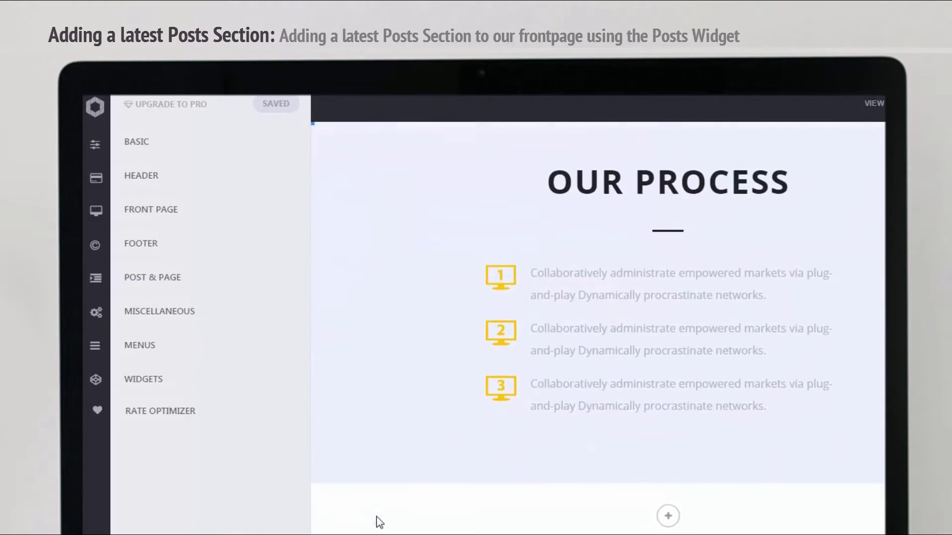
left_click(668, 506)
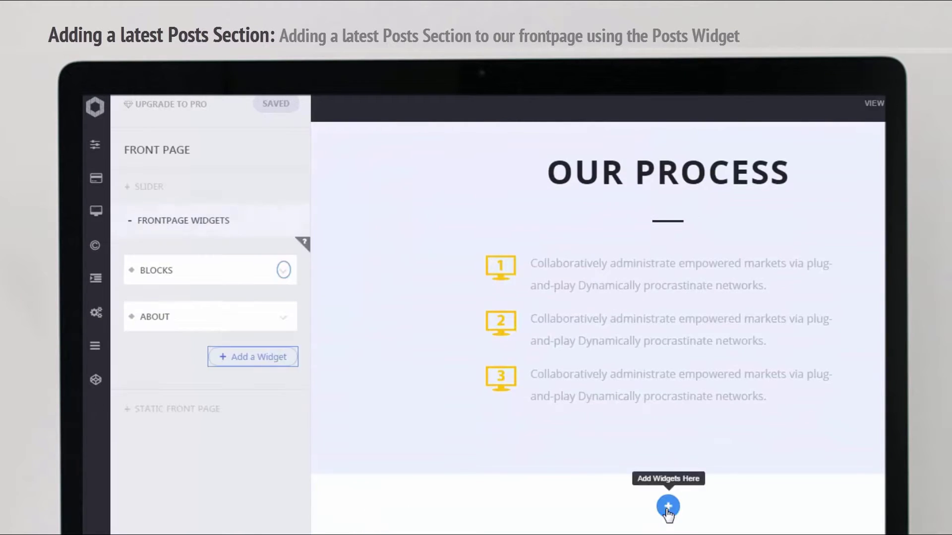
left_click(254, 357)
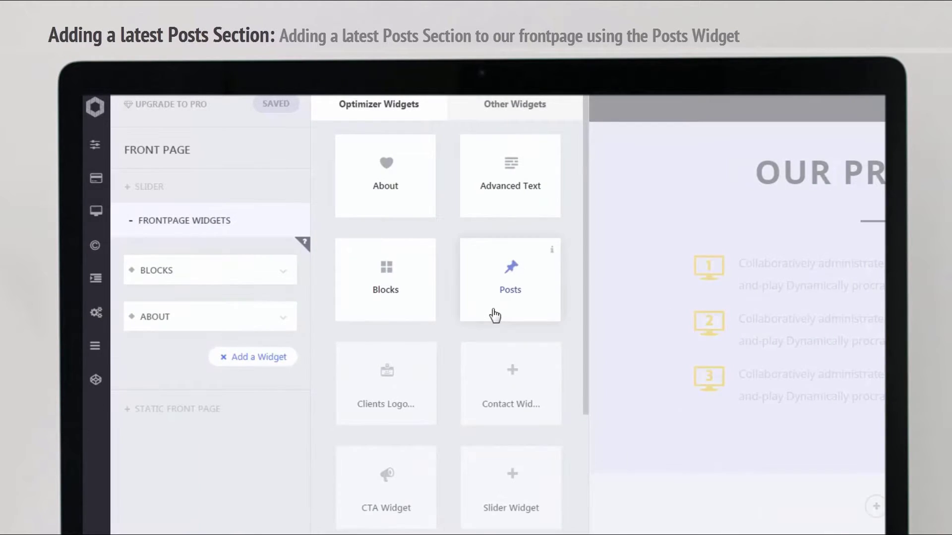
left_click(495, 313)
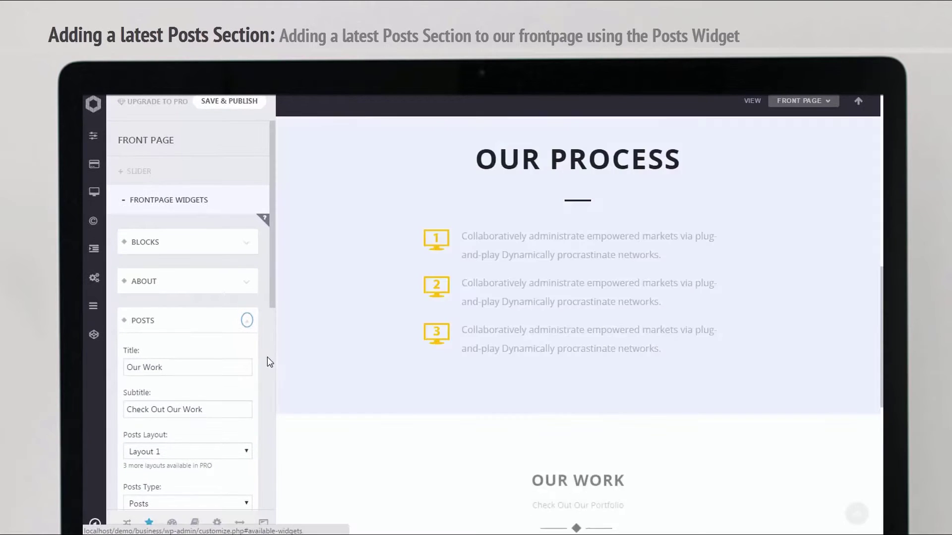
scroll(267, 364, "down", 3)
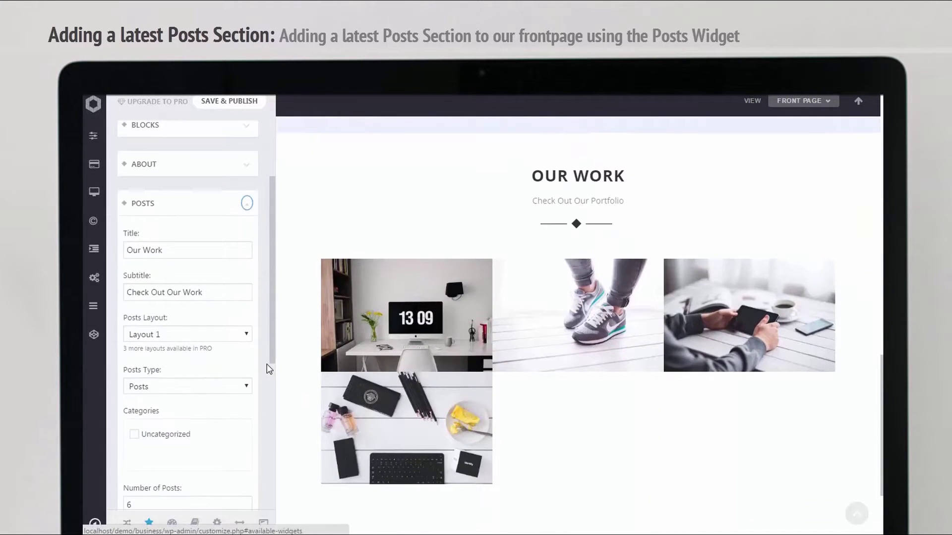
left_click(239, 335)
left_click(252, 356)
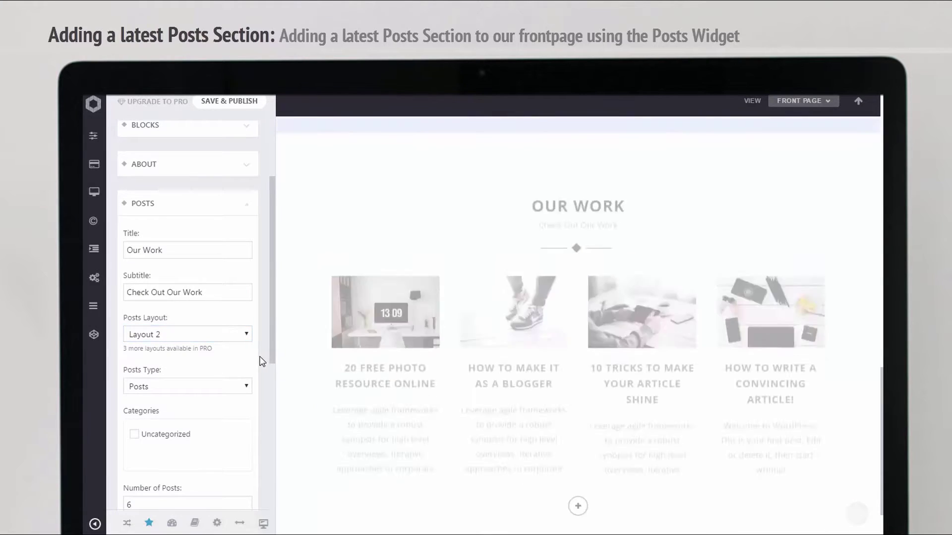
Remove the subtitle, retitle it 'From Our Blog', use an Underline divider, and publish.
left_click_drag(203, 292, 130, 293)
key("BackSpace")
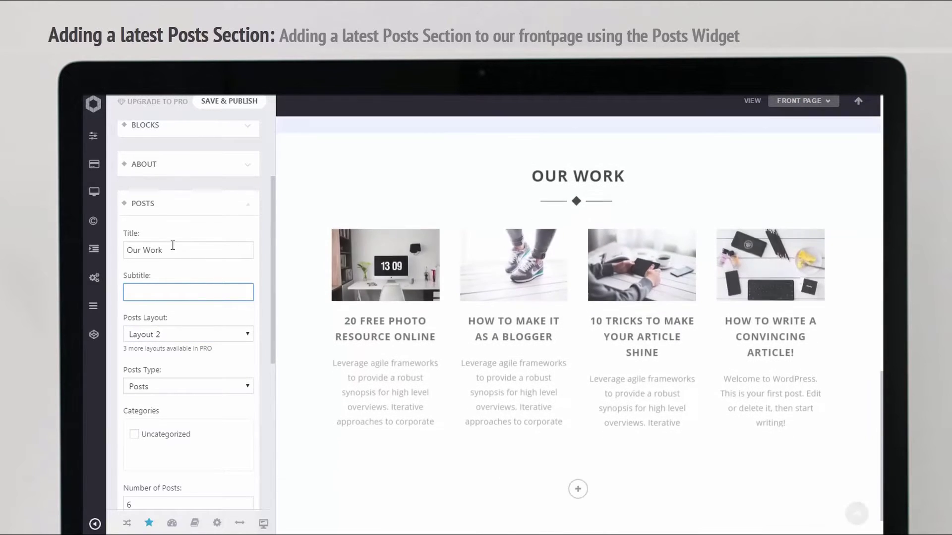
left_click_drag(171, 250, 125, 248)
type("From")
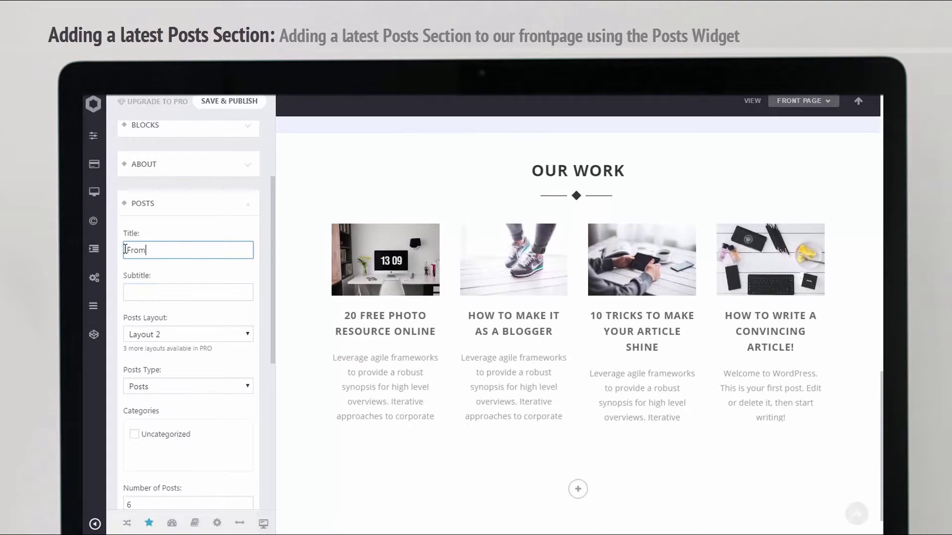
type(" Our Blog")
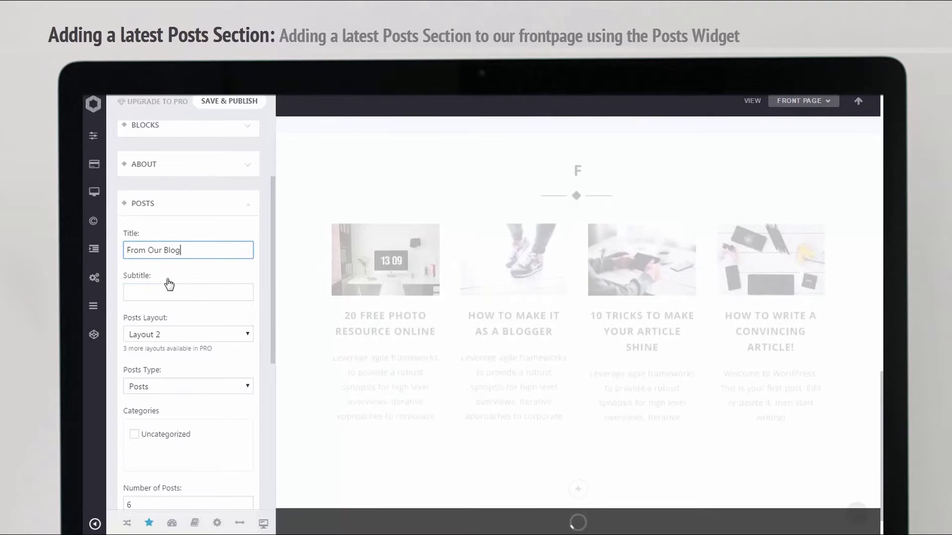
scroll(211, 317, "down", 4)
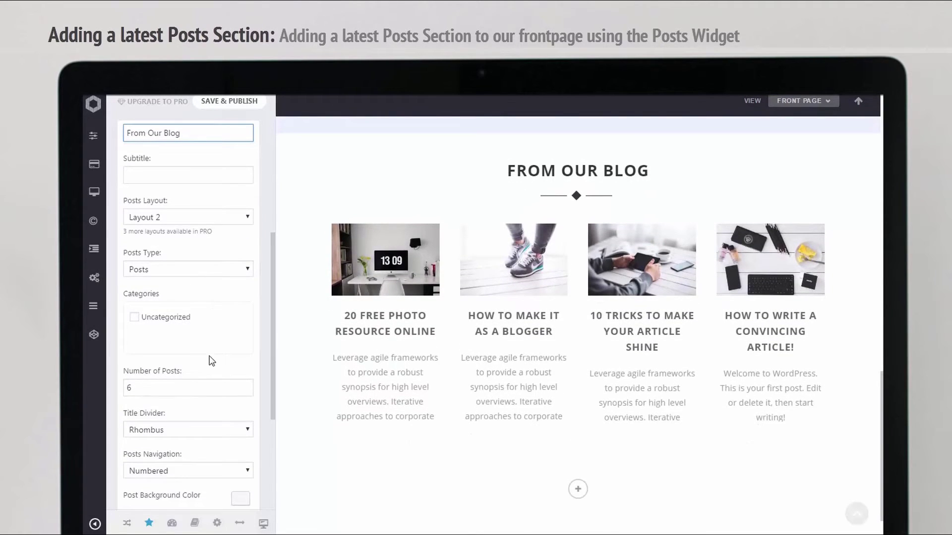
left_click(205, 378)
left_click(194, 387)
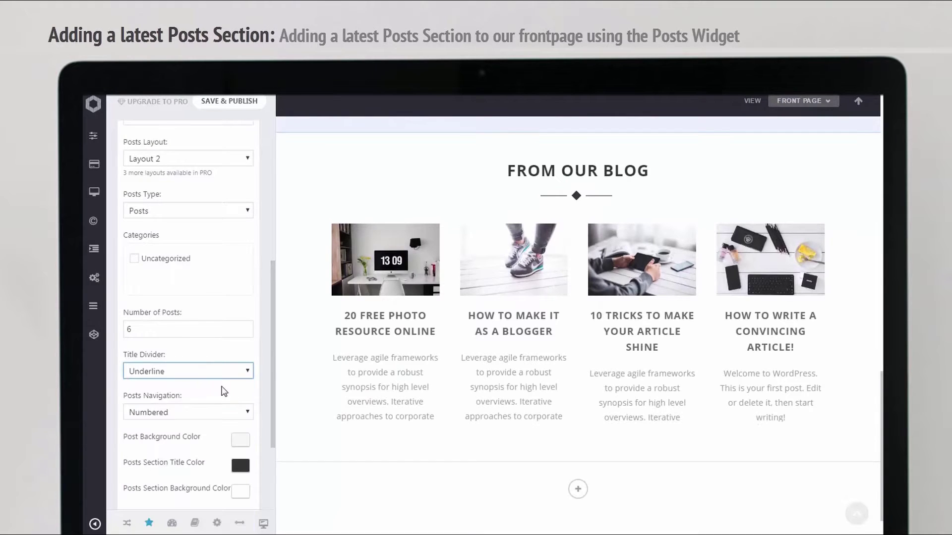
scroll(236, 392, "up", 1)
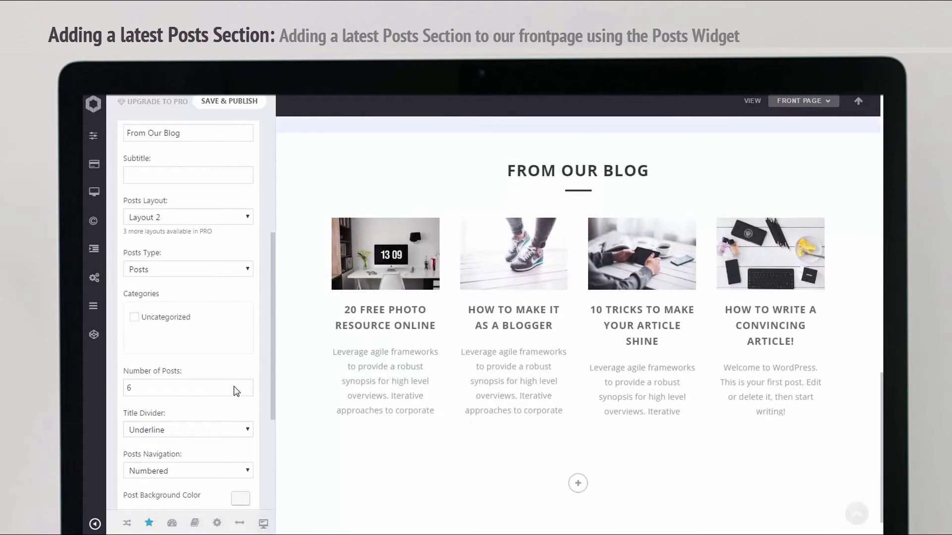
left_click(239, 105)
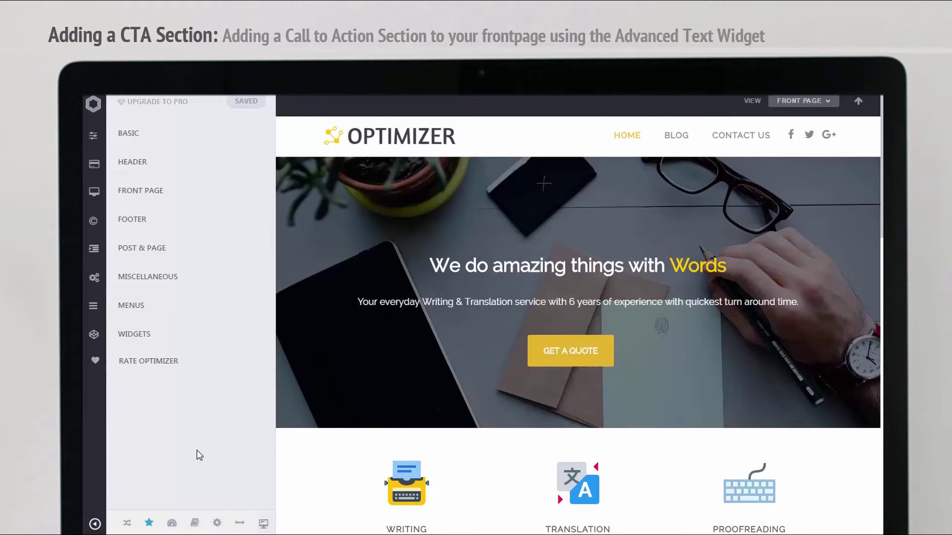
Add an Advanced Text widget to the front page below the Posts section.
scroll(345, 449, "down", 15)
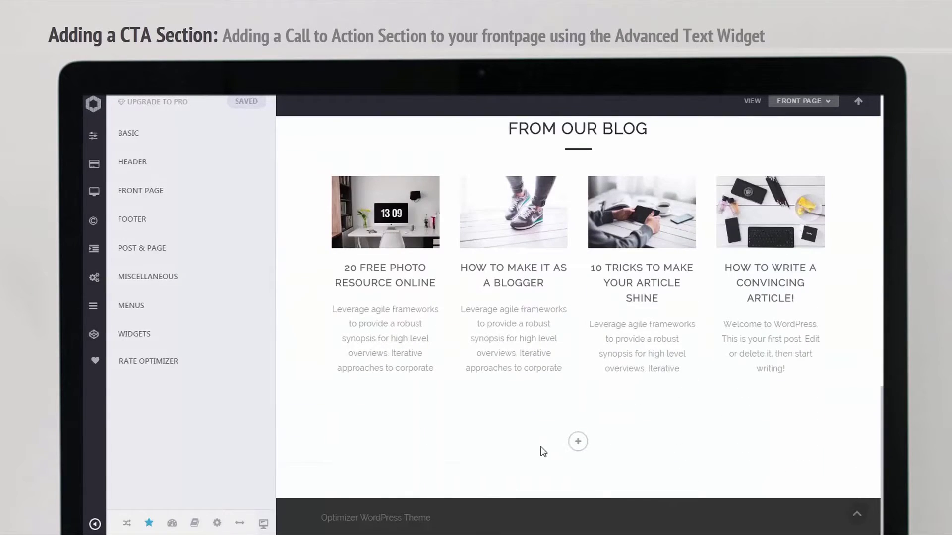
left_click(577, 441)
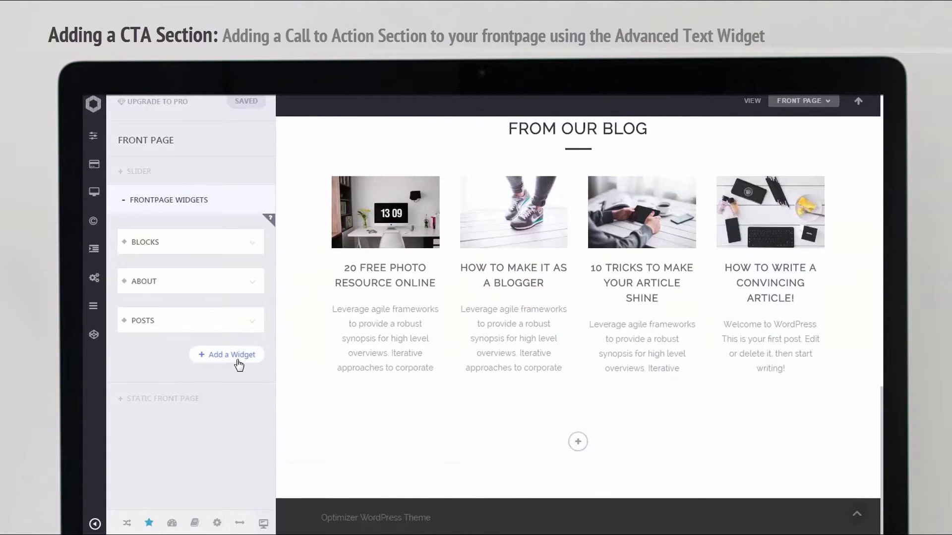
left_click(239, 365)
left_click(418, 194)
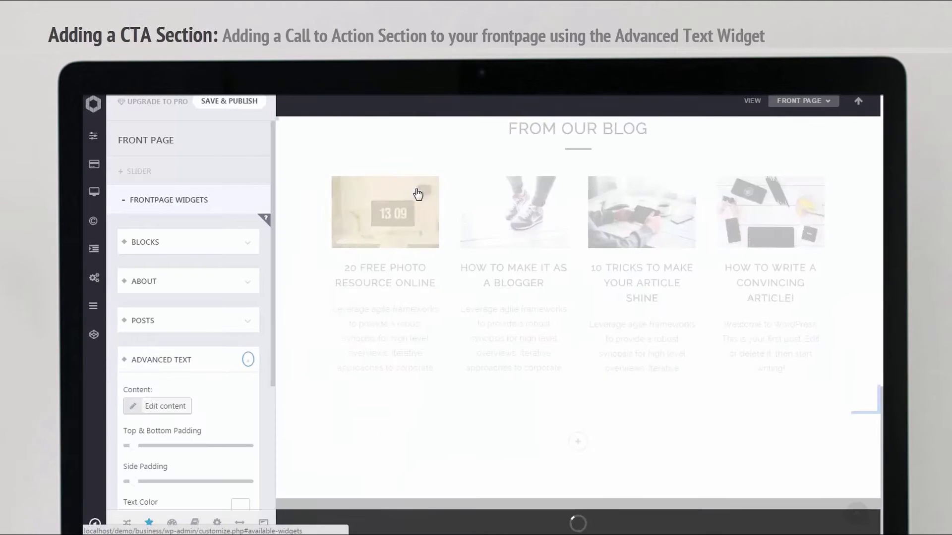
Adjust the text section's padding, set background #f2f5f9 and text colour #353535.
scroll(263, 378, "down", 4)
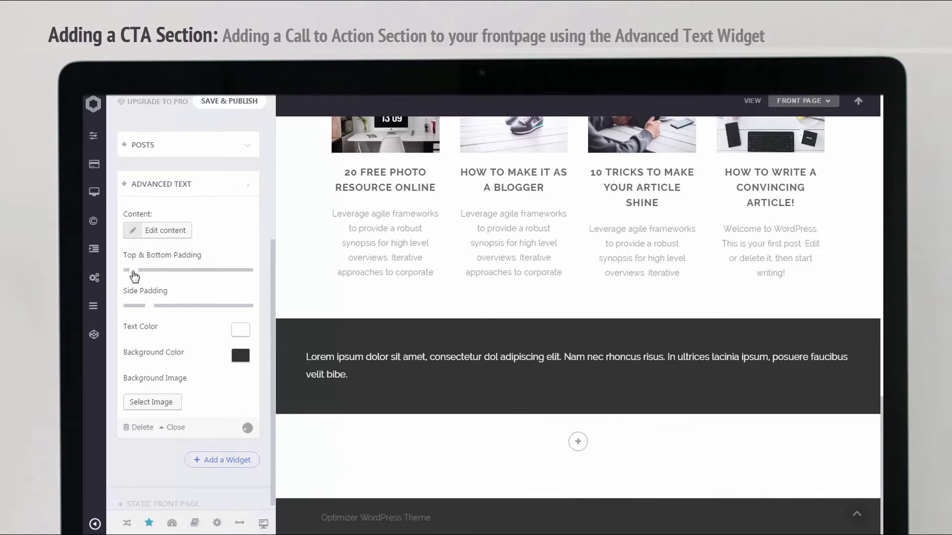
left_click_drag(132, 270, 139, 273)
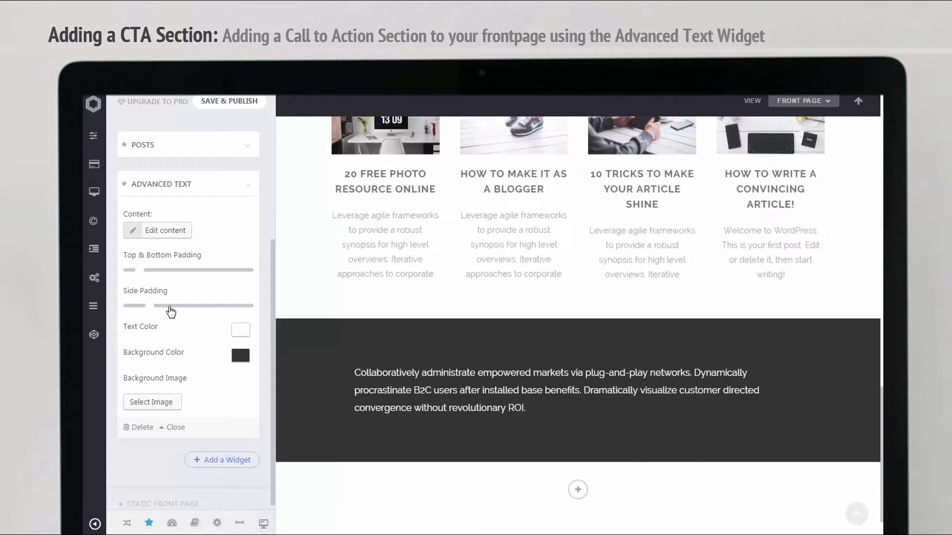
left_click(239, 356)
left_click(209, 503)
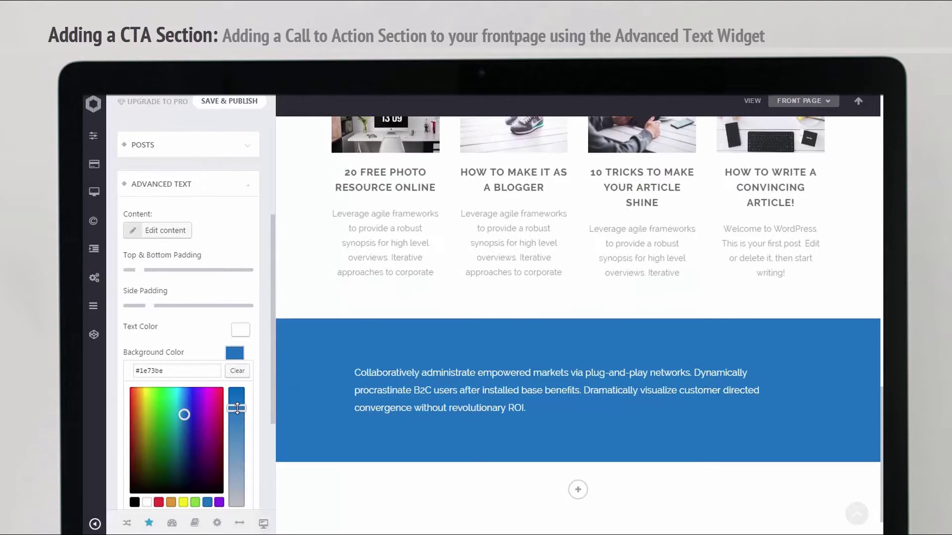
left_click_drag(237, 407, 242, 503)
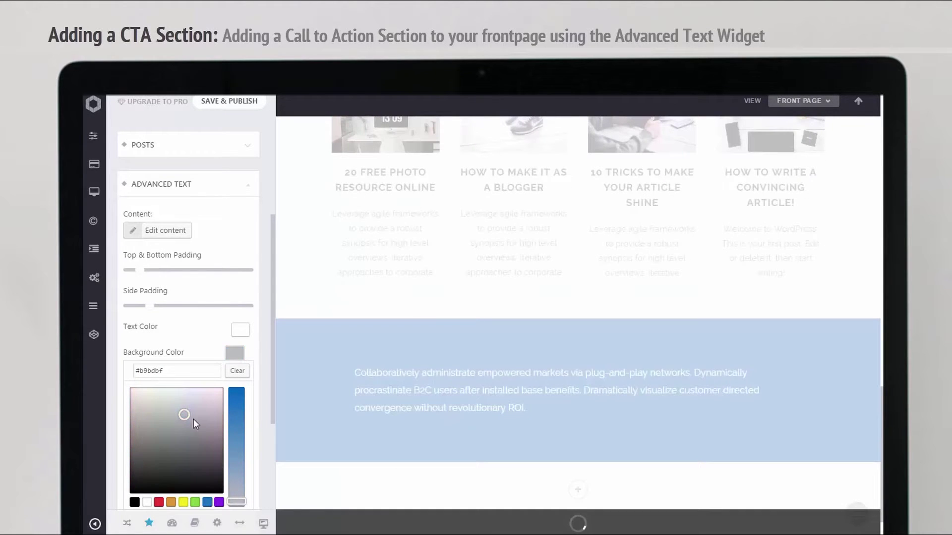
left_click_drag(194, 419, 187, 391)
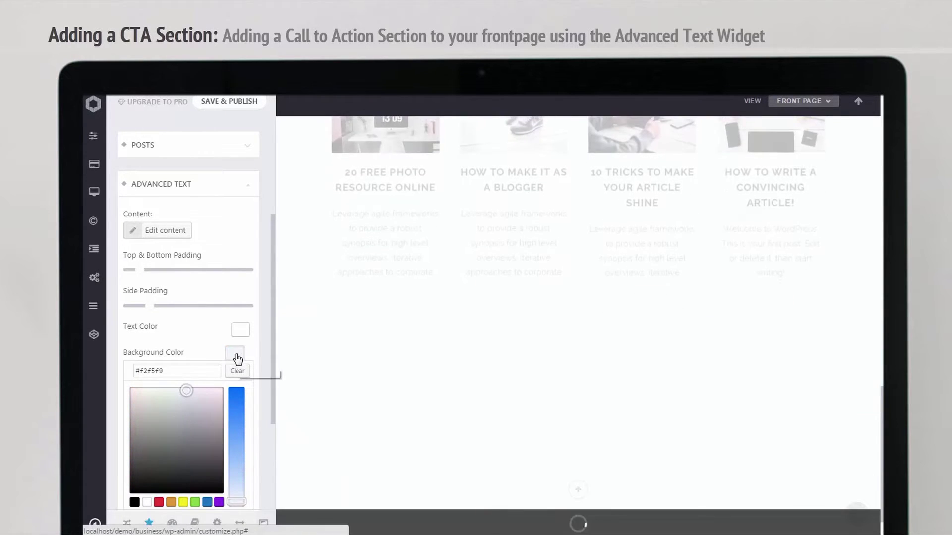
left_click(236, 355)
left_click(240, 329)
left_click_drag(133, 369, 124, 442)
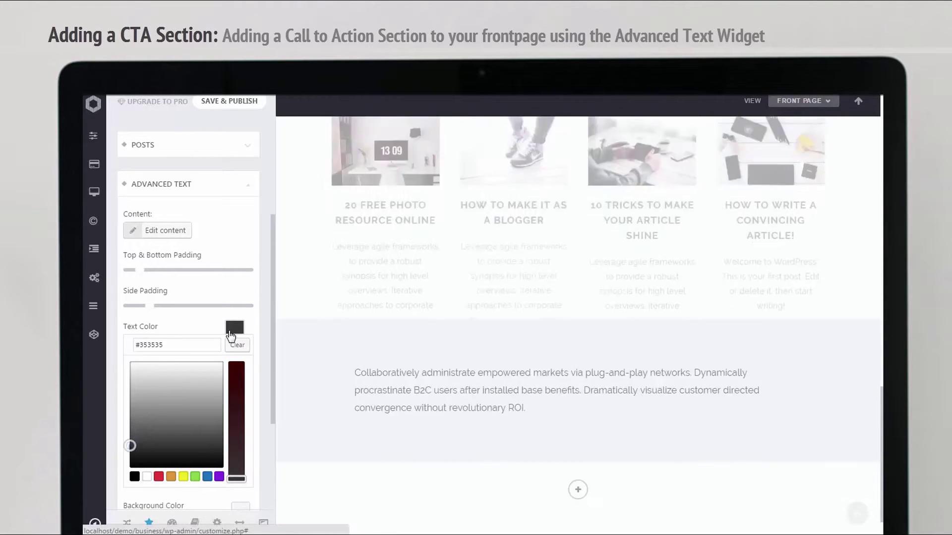
left_click(234, 328)
Replace the placeholder with the pasted pricing text as a centred Heading 2.
left_click(165, 230)
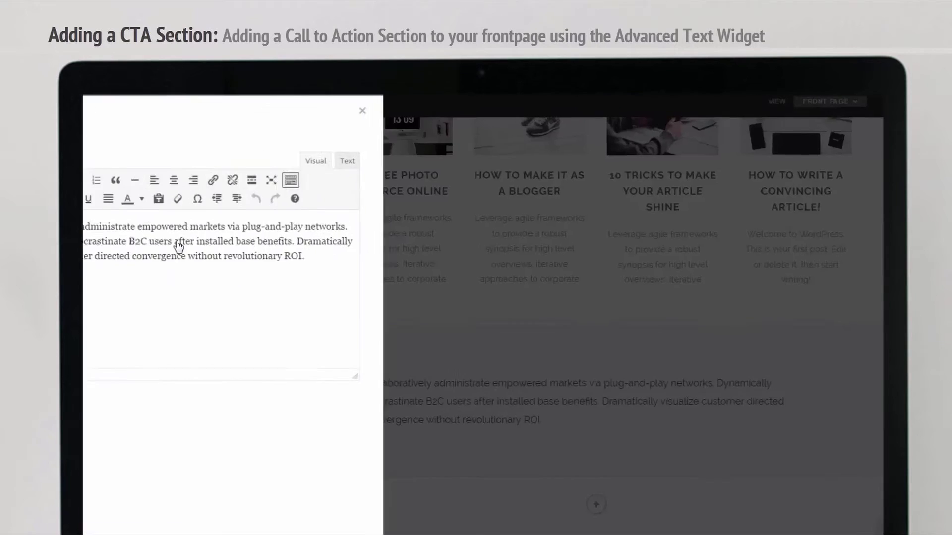
left_click_drag(548, 322, 110, 251)
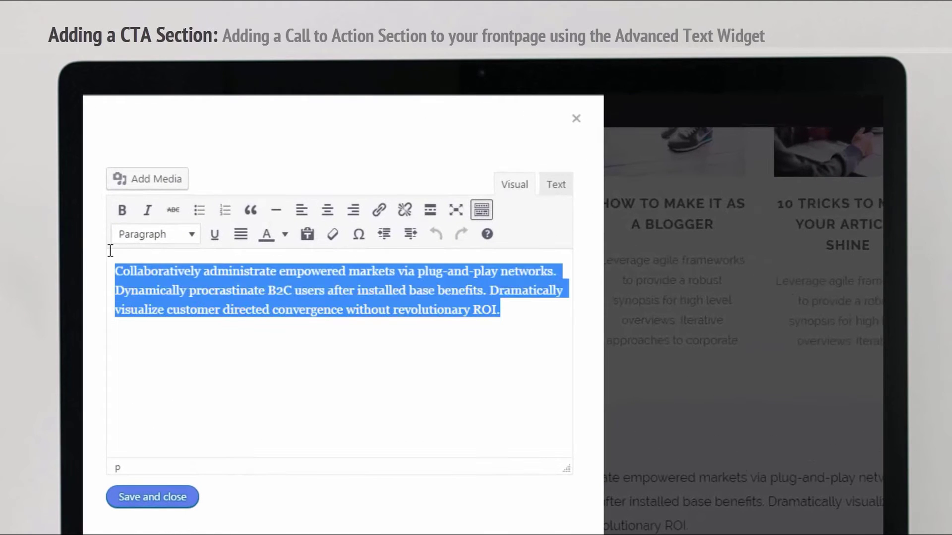
type("Get your Writing and Translation work done professionally within 24 Hours. Price Starts as low as $0.14/word")
left_click_drag(319, 295, 110, 266)
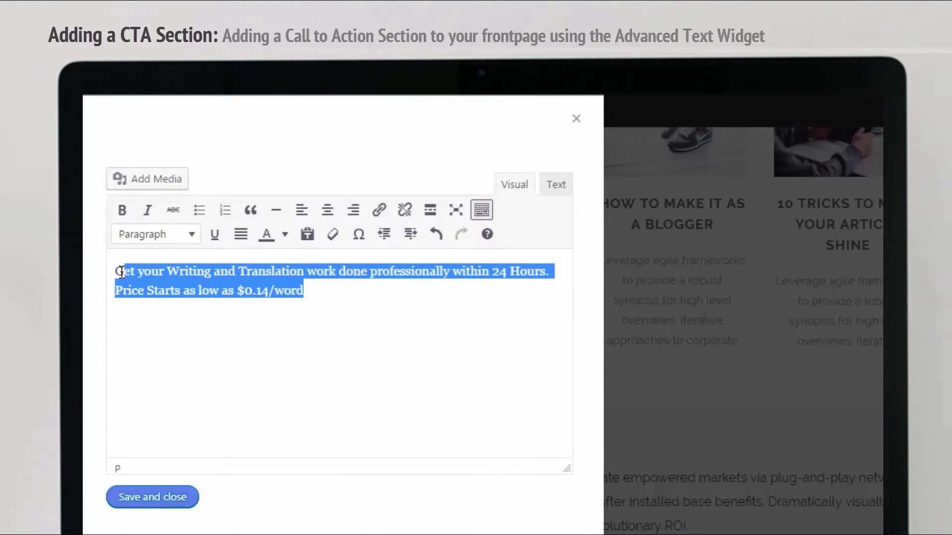
left_click(191, 235)
left_click(177, 330)
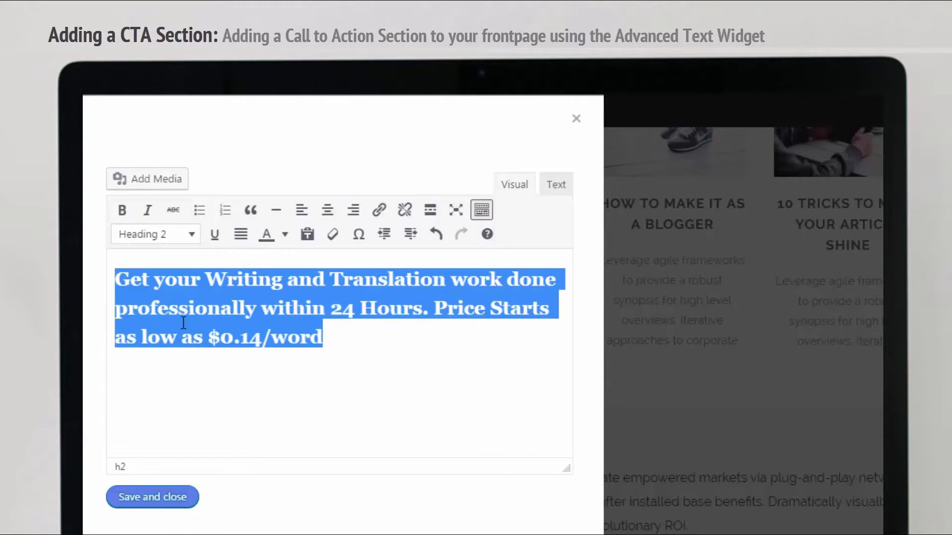
left_click(327, 210)
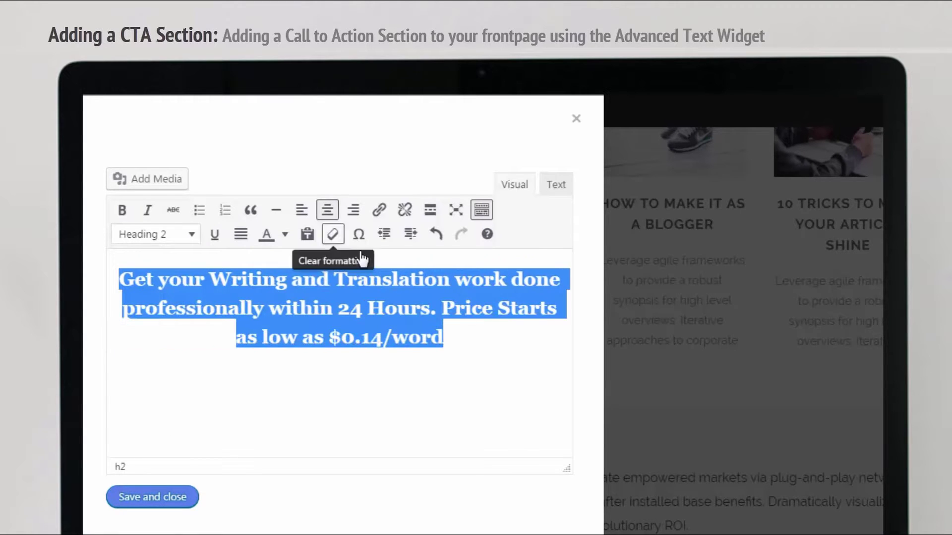
left_click(506, 338)
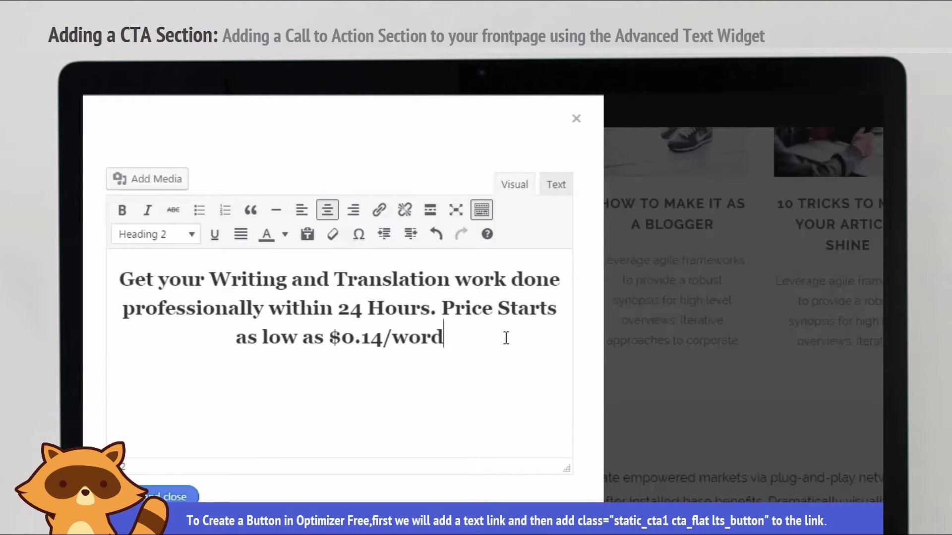
key("Return")
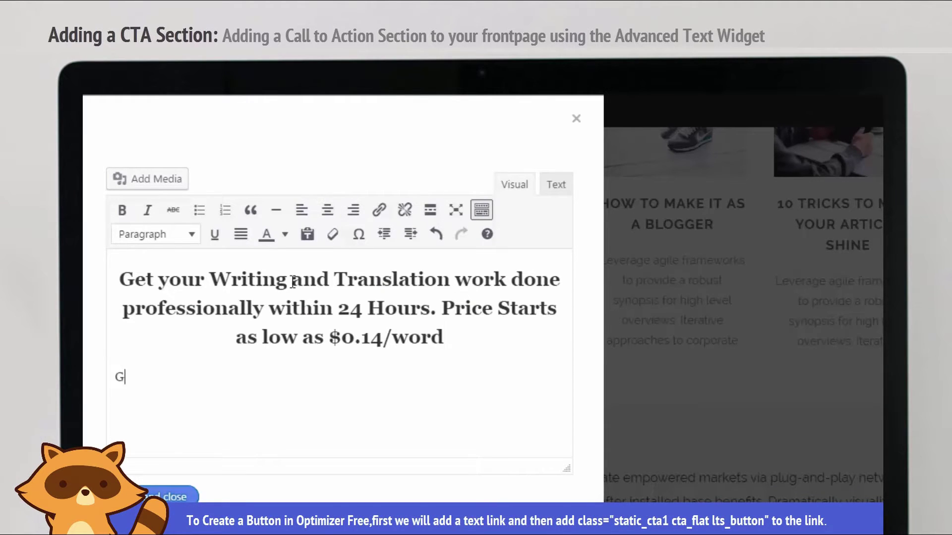
type("GET A QUOTE")
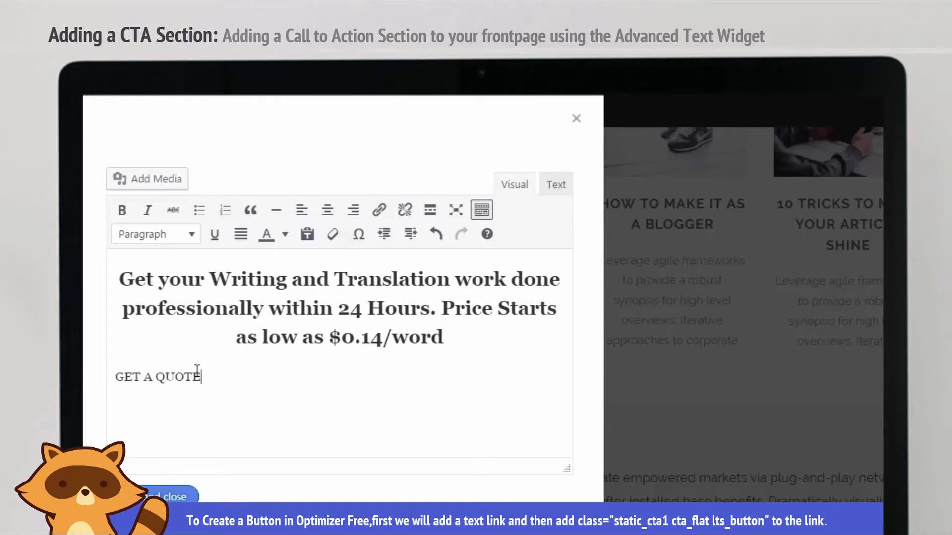
left_click_drag(198, 371, 93, 379)
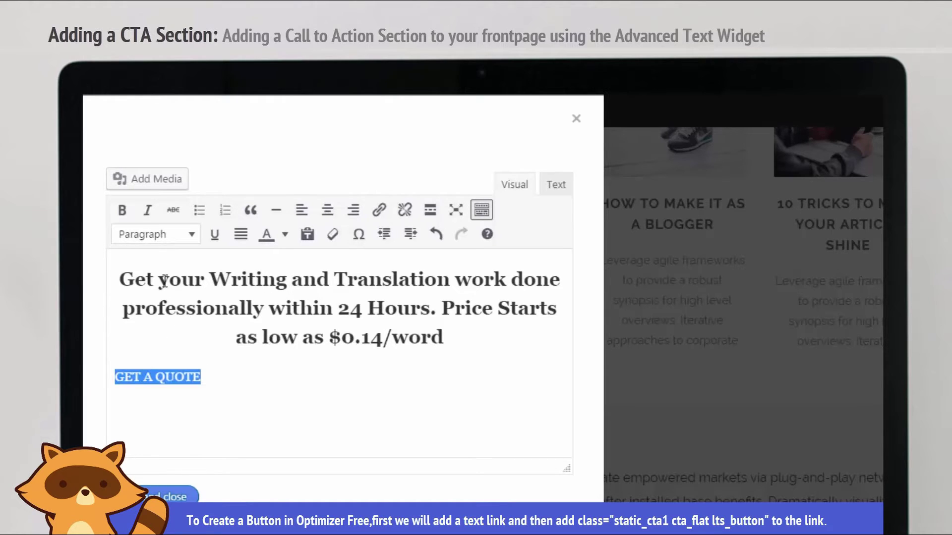
left_click(125, 214)
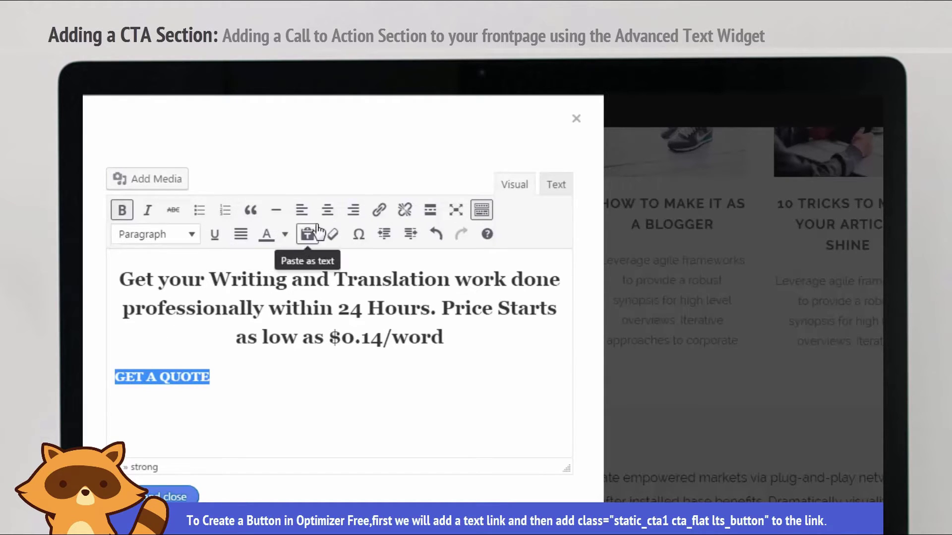
left_click(326, 209)
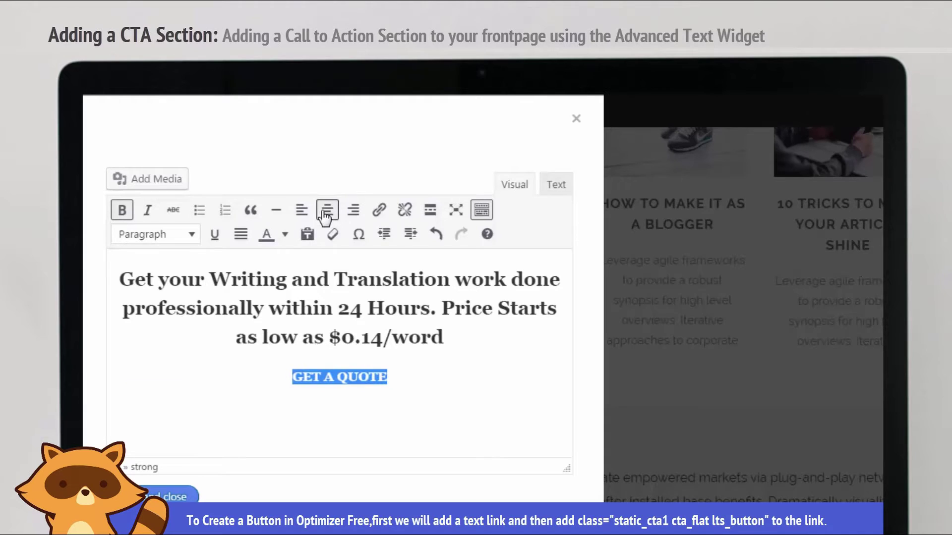
left_click(378, 211)
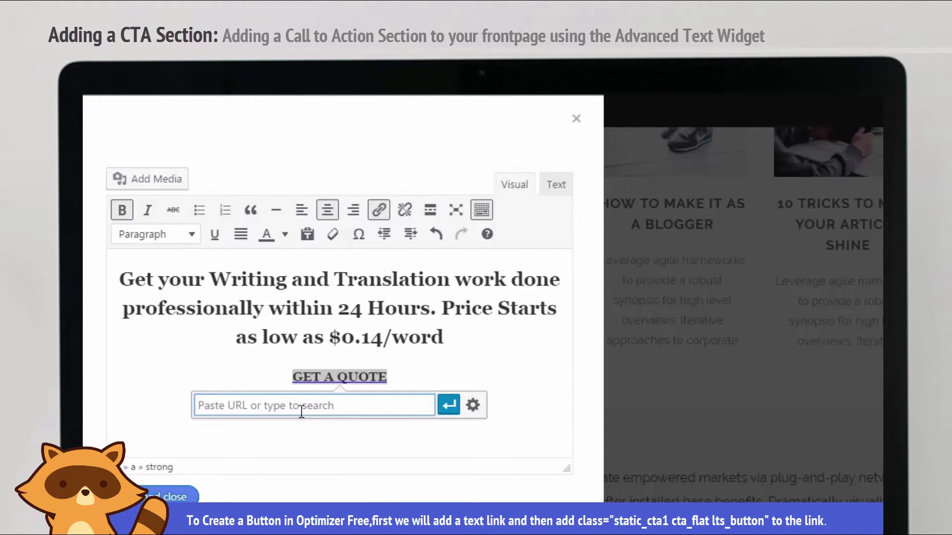
type("http://mysite.com/get-a-quote/")
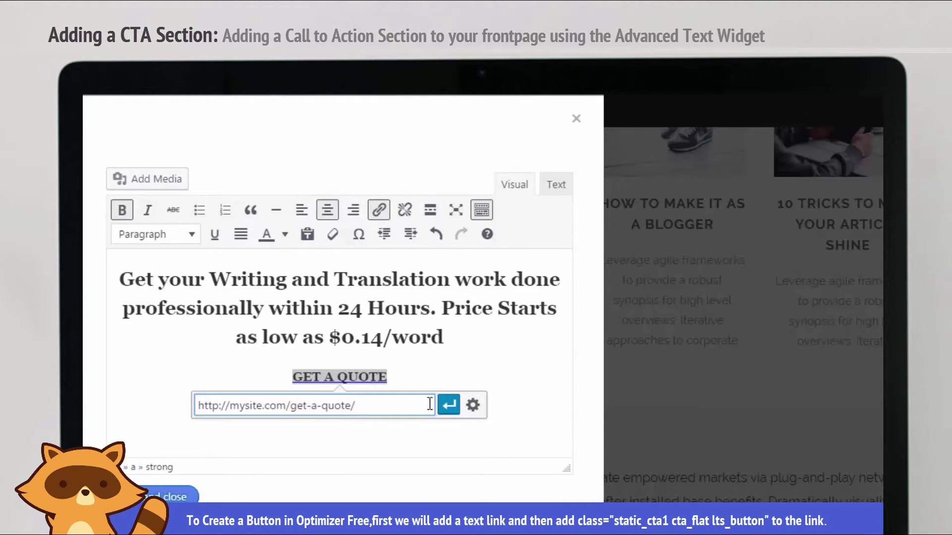
left_click(449, 404)
Give the GET A QUOTE link class 'static_cta1 cta_flat lts_button' in the HTML, then save and close.
left_click(549, 190)
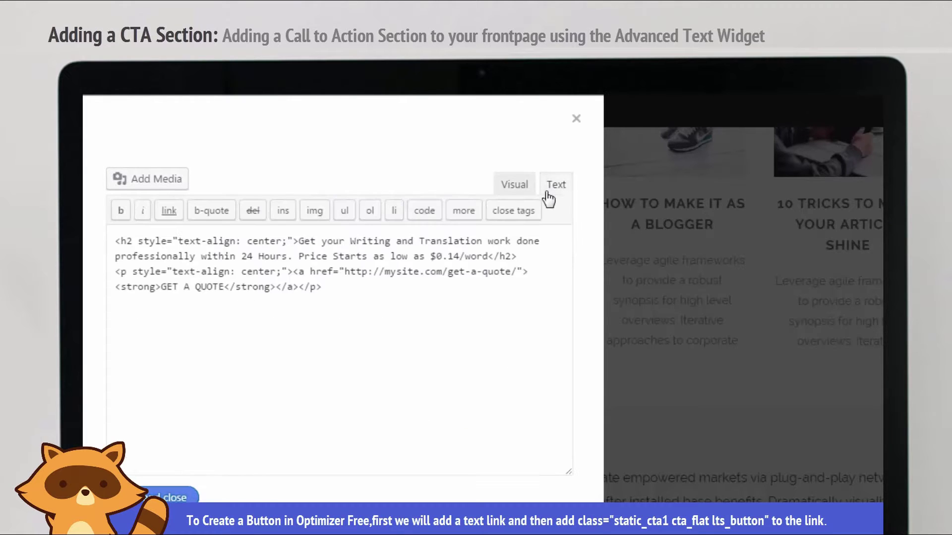
left_click(304, 272)
type("class=\"\"")
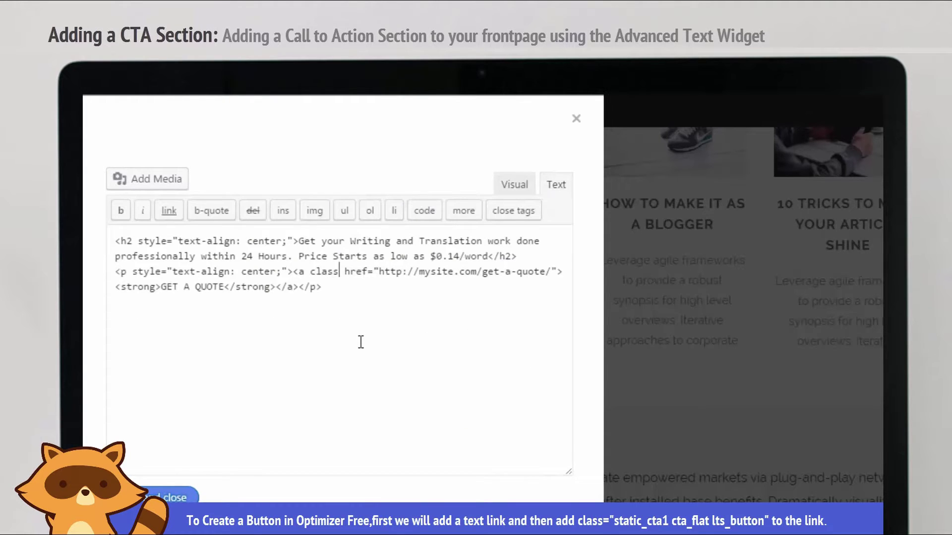
type("static")
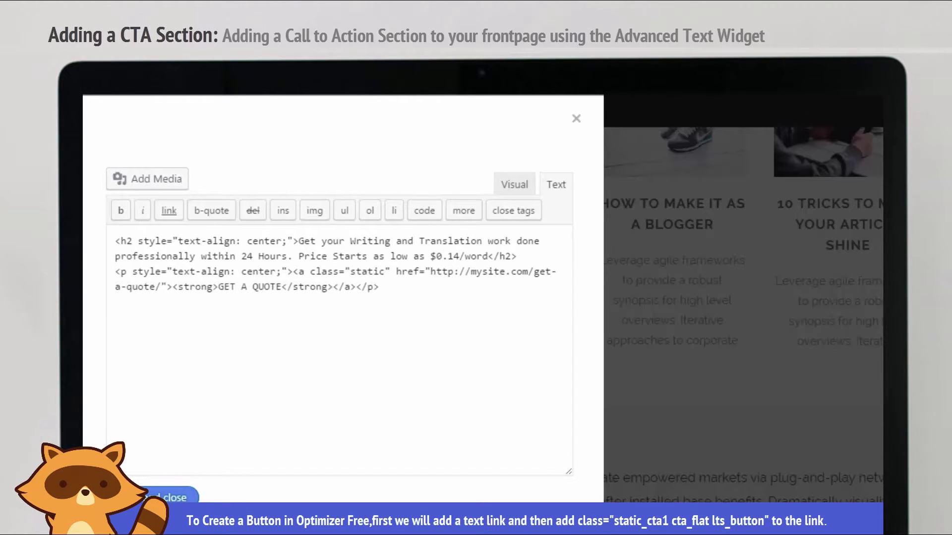
type("_cta1")
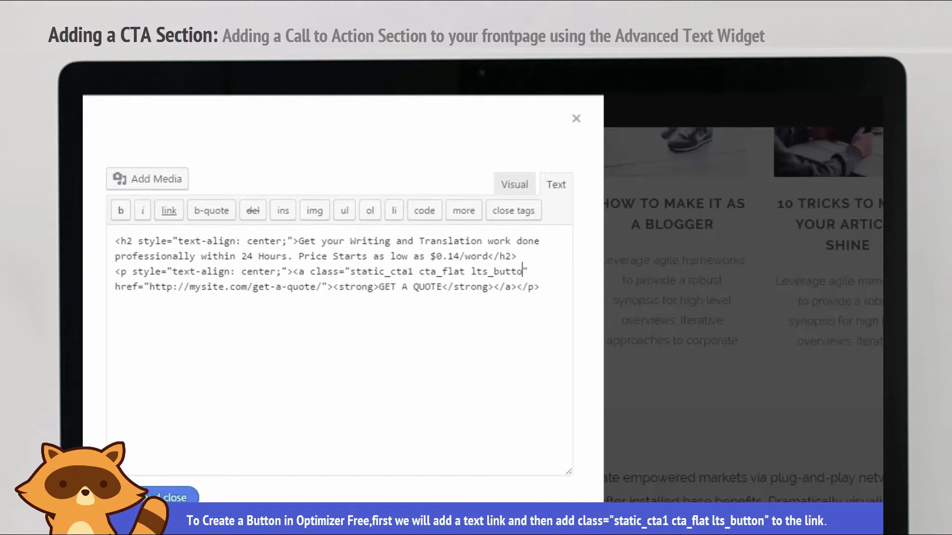
type("n")
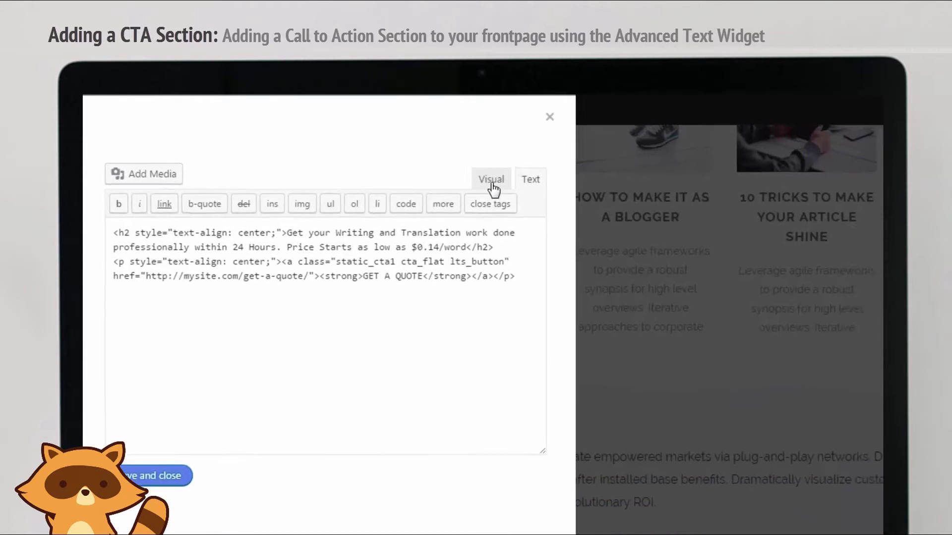
left_click(492, 187)
left_click(176, 476)
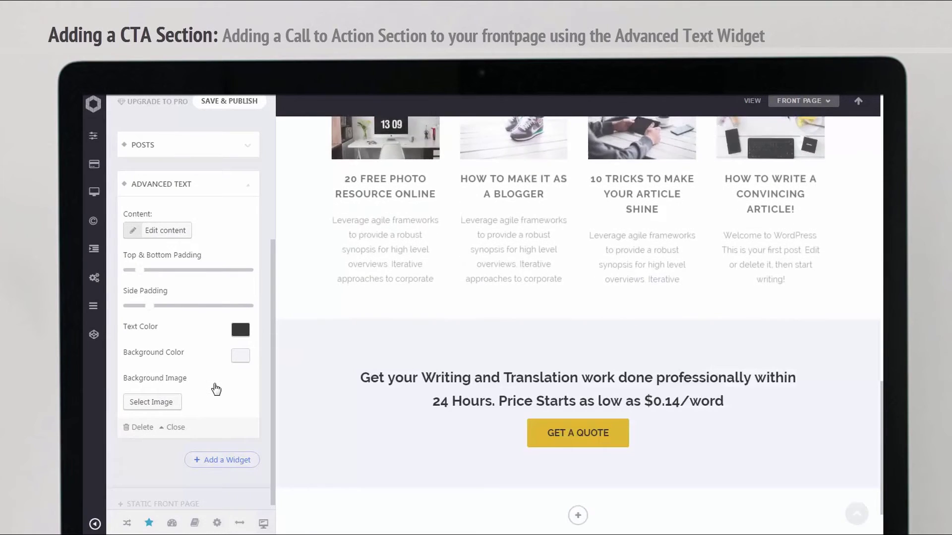
Publish the call-to-action changes and expand the footer's Copyright Area settings.
left_click(228, 102)
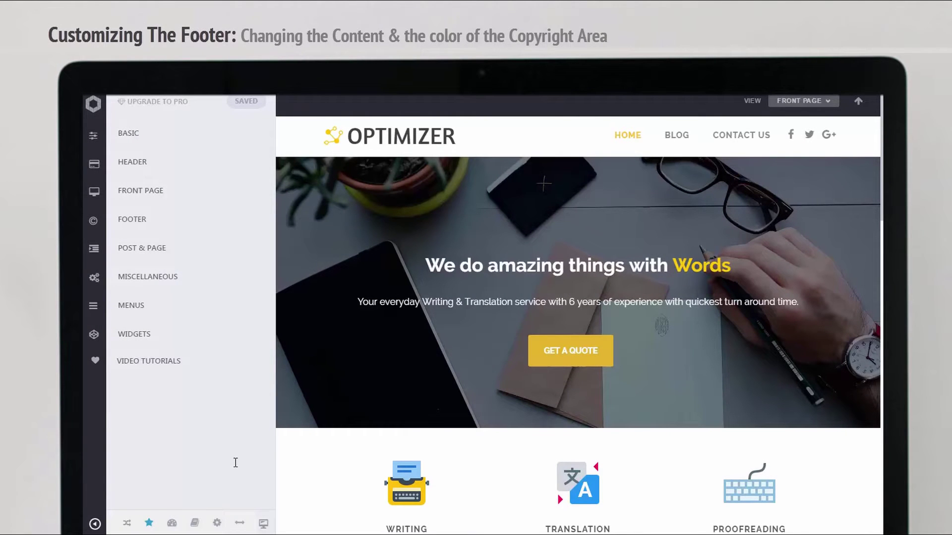
scroll(344, 438, "down", 15)
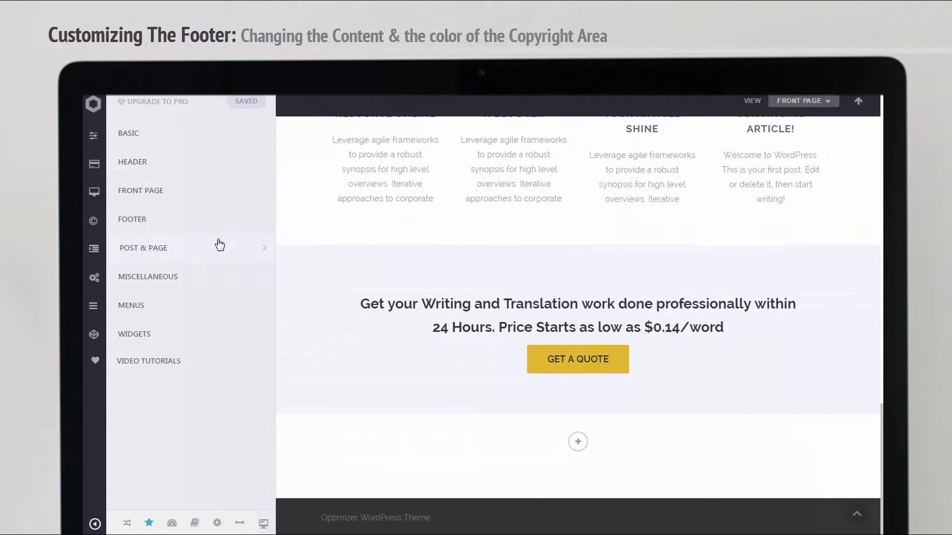
left_click(204, 221)
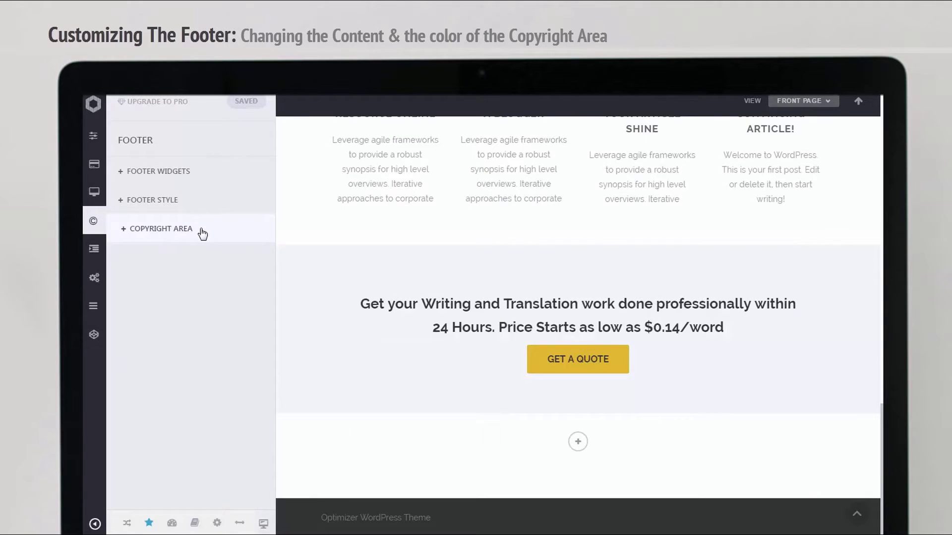
left_click(202, 231)
Set the copyright background to pale #e6ebf2 and darken its text to #5e5e5e.
left_click(251, 337)
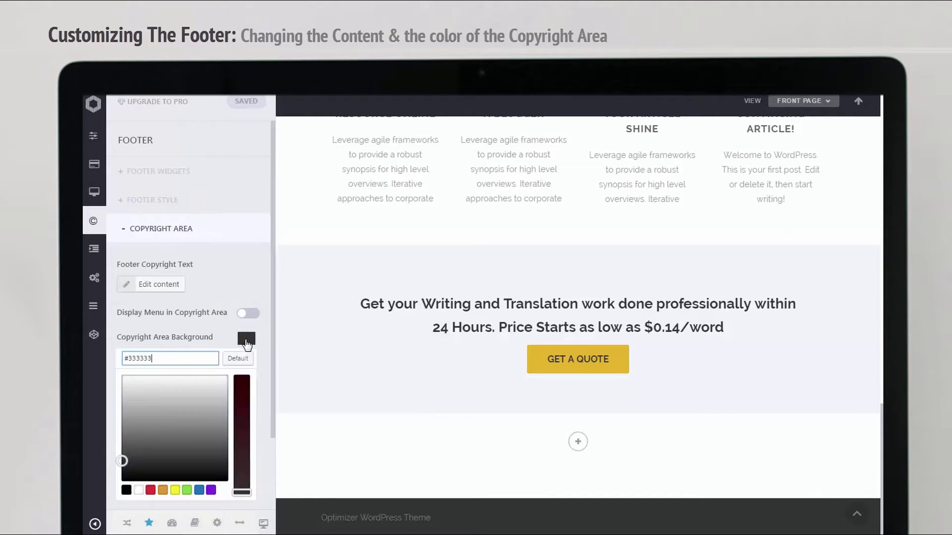
left_click(198, 489)
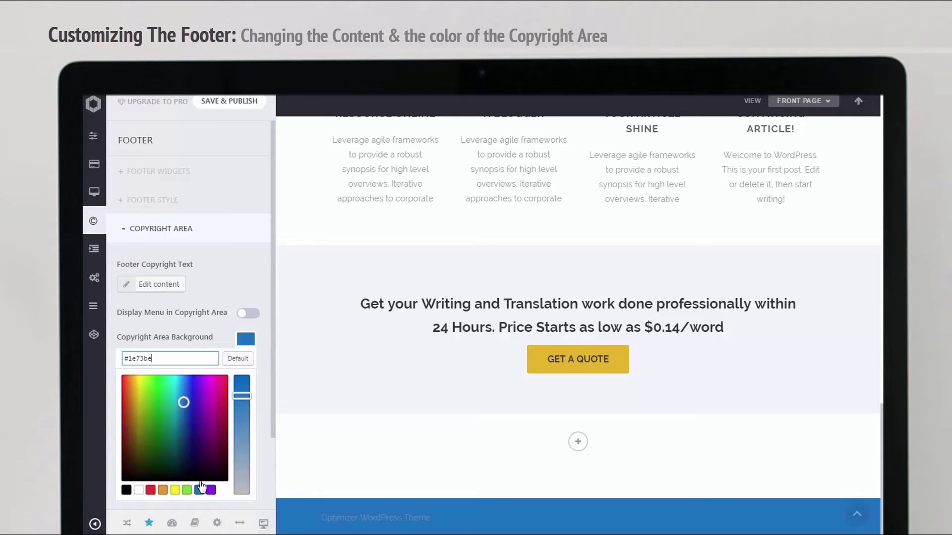
left_click_drag(236, 396, 243, 487)
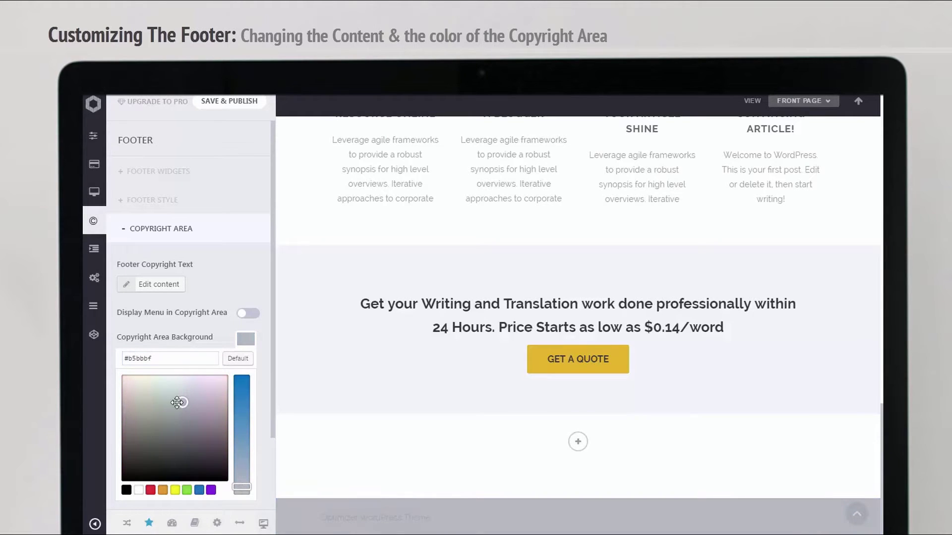
left_click_drag(182, 402, 184, 381)
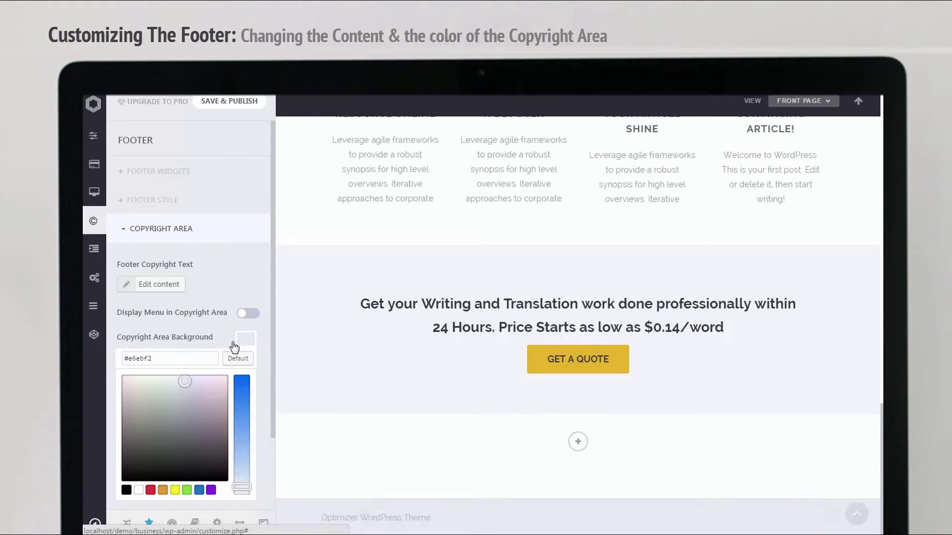
left_click(238, 343)
left_click(252, 368)
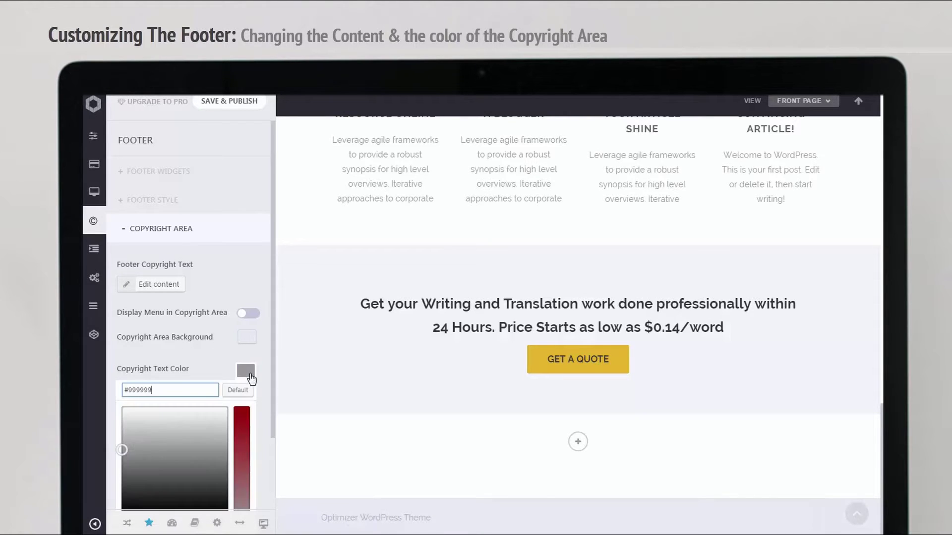
left_click_drag(122, 451, 113, 475)
left_click(240, 372)
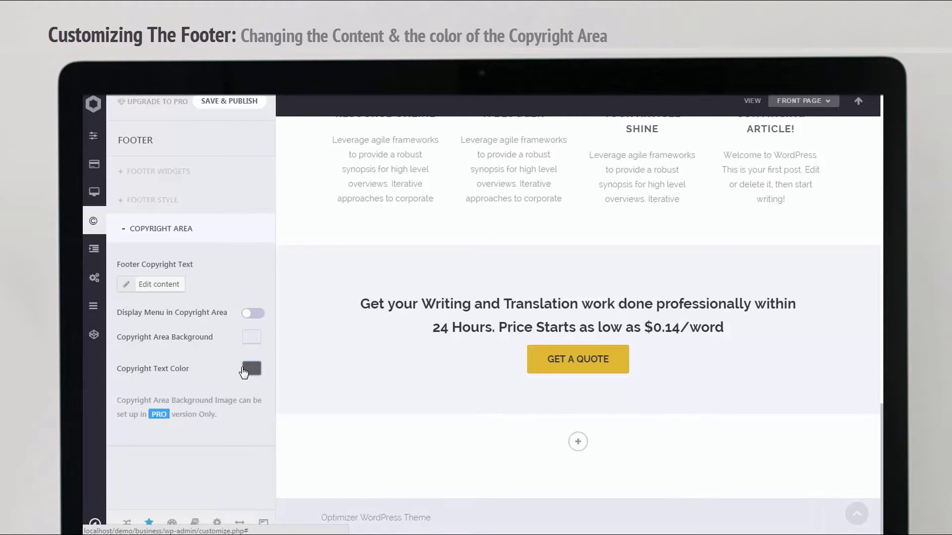
Replace the copyright text with '2016 Optimizer Communication Ltd.', save it, and publish.
left_click(176, 292)
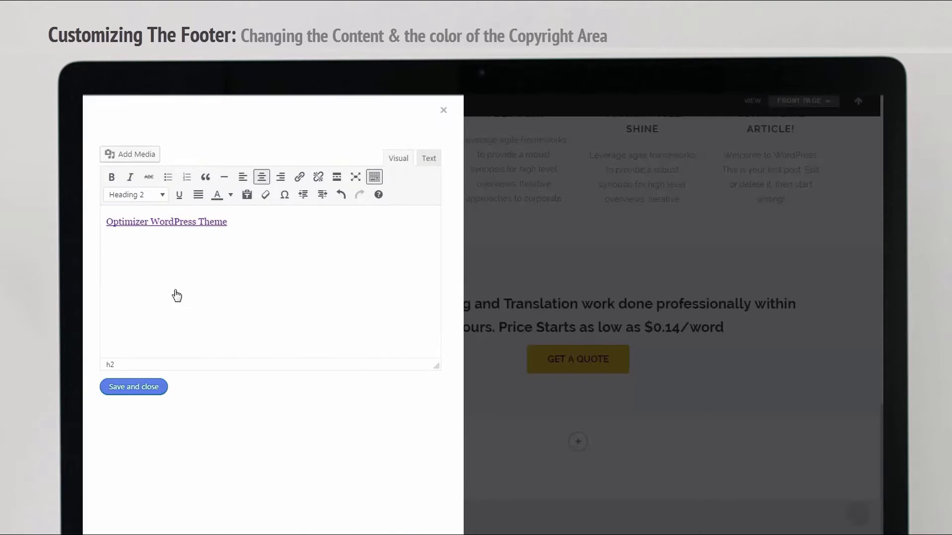
key("ctrl+a")
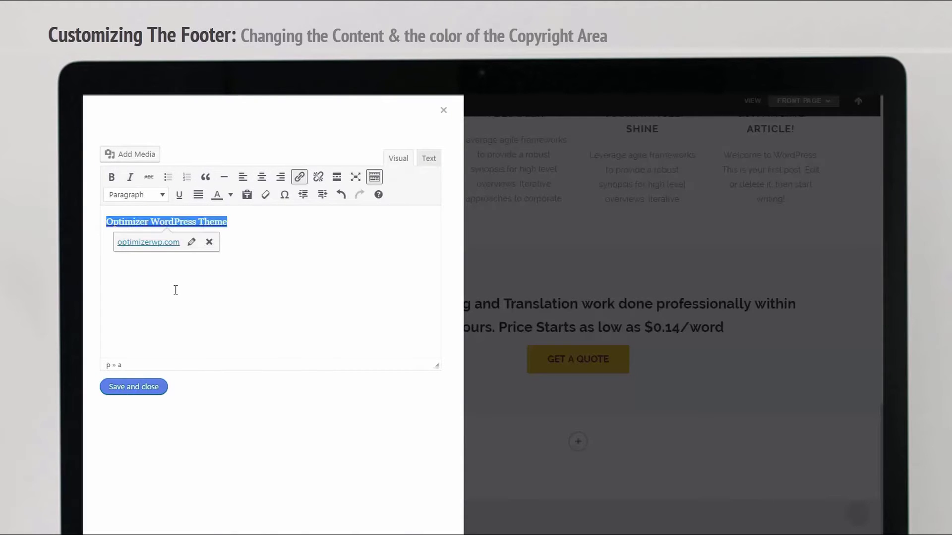
key("BackSpace")
type("2016 Optimizer Communication Ltd.")
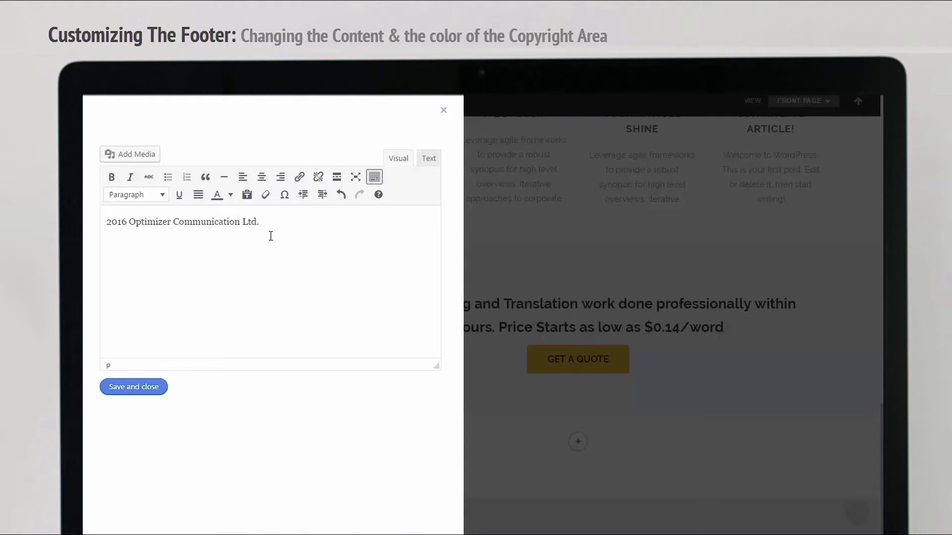
left_click(134, 387)
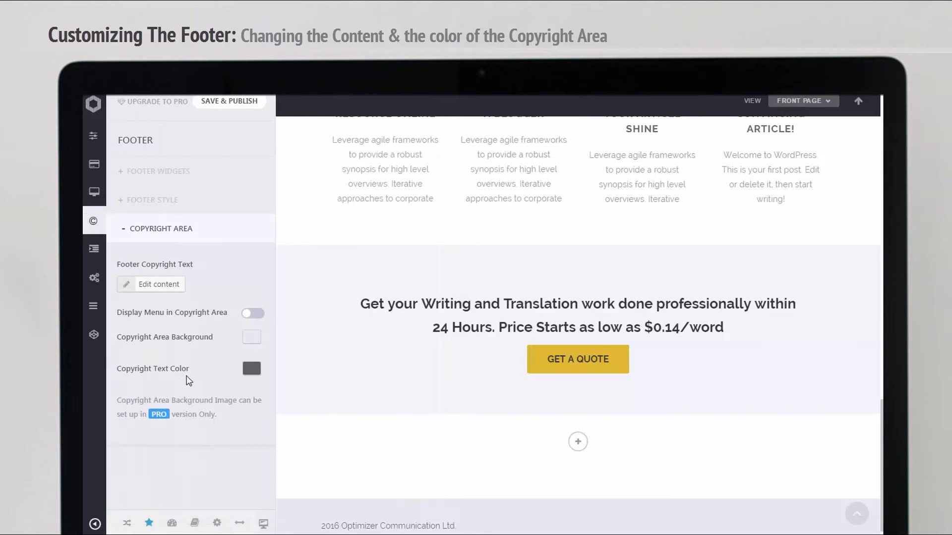
scroll(365, 413, "down", 1)
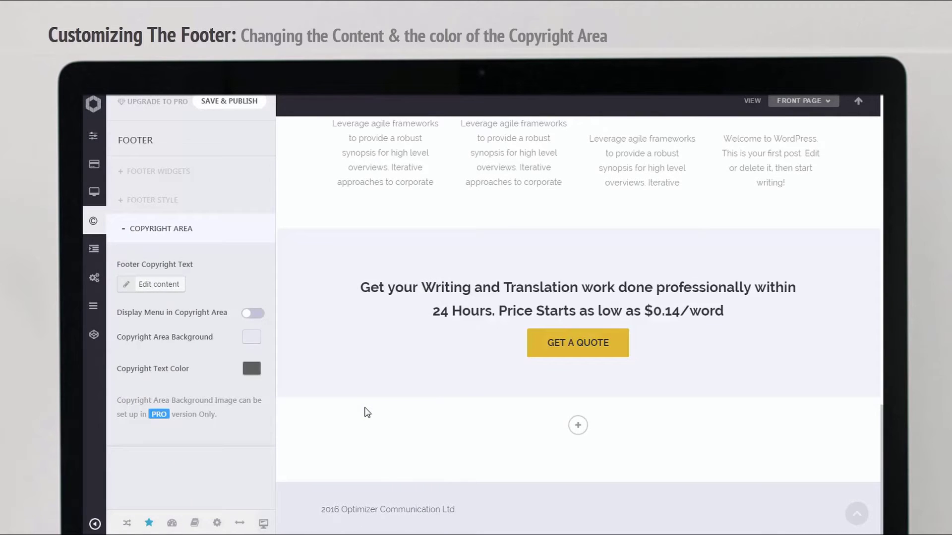
left_click(247, 106)
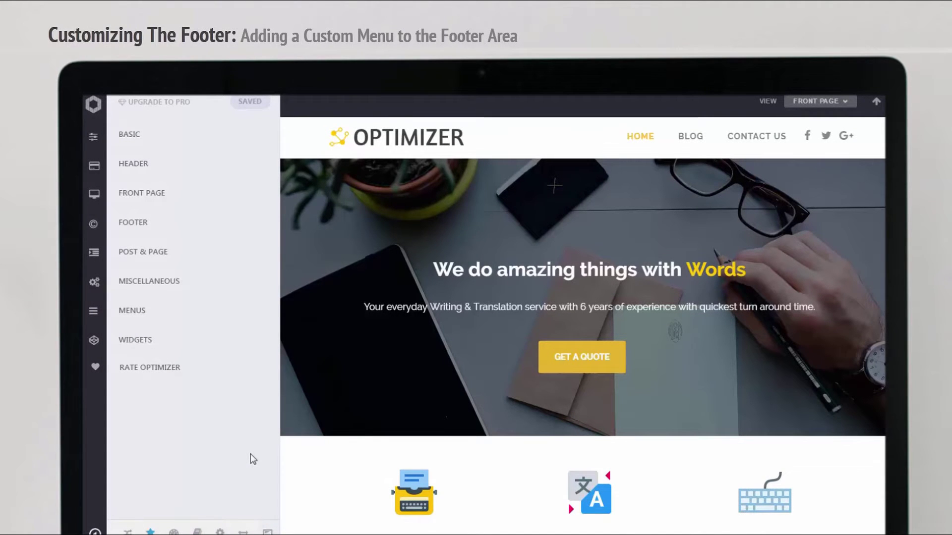
Turn on Display Menu in Copyright Area in the Footer's Copyright Area settings.
scroll(338, 447, "down", 15)
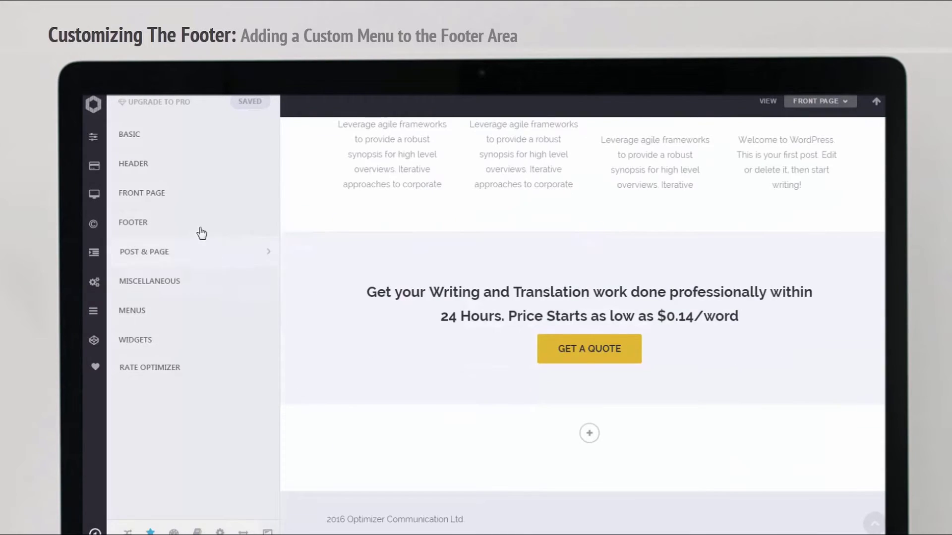
left_click(196, 226)
left_click(194, 232)
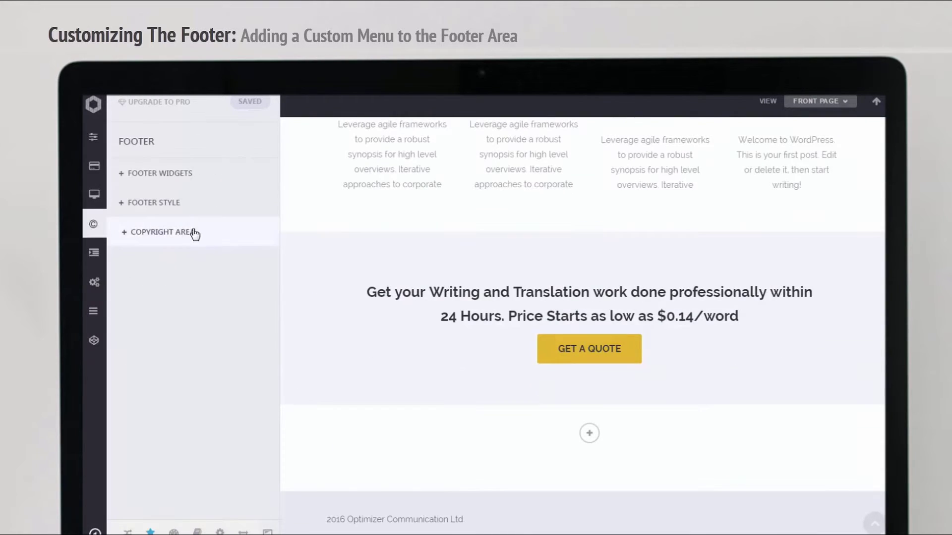
left_click(256, 319)
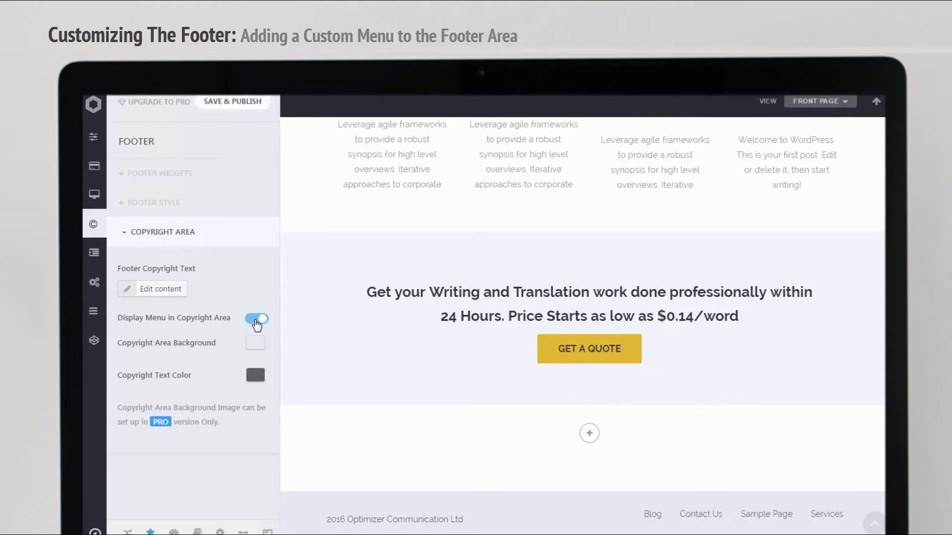
left_click(232, 242)
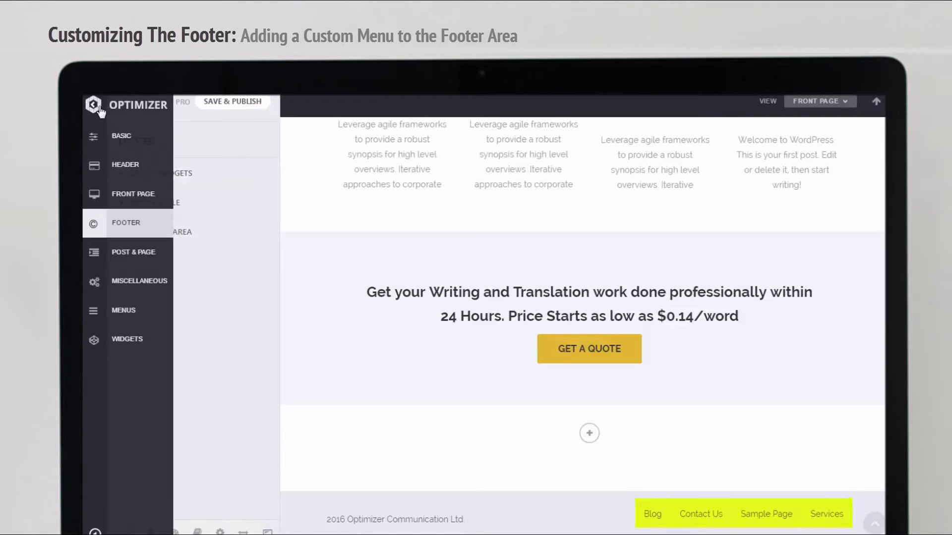
left_click(120, 141)
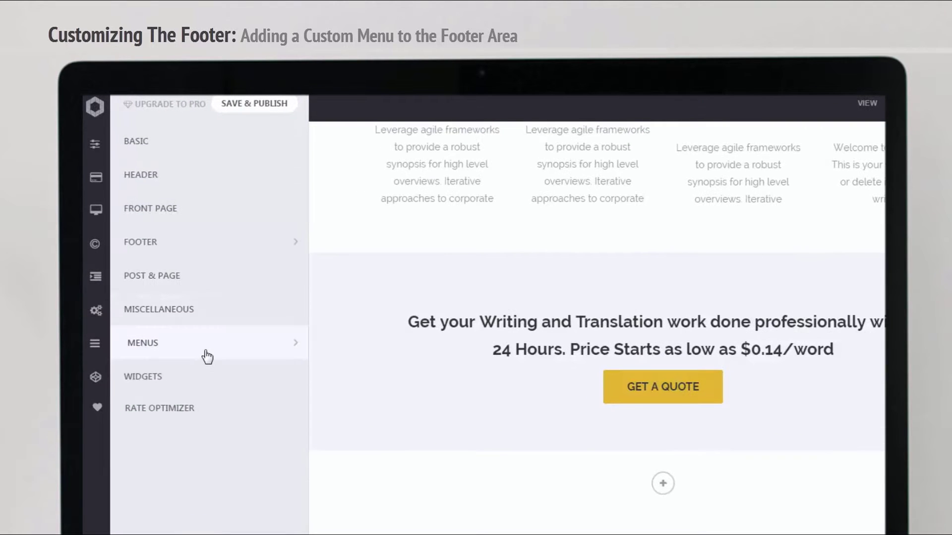
Create a new menu named 'My footer Menu'.
left_click(197, 354)
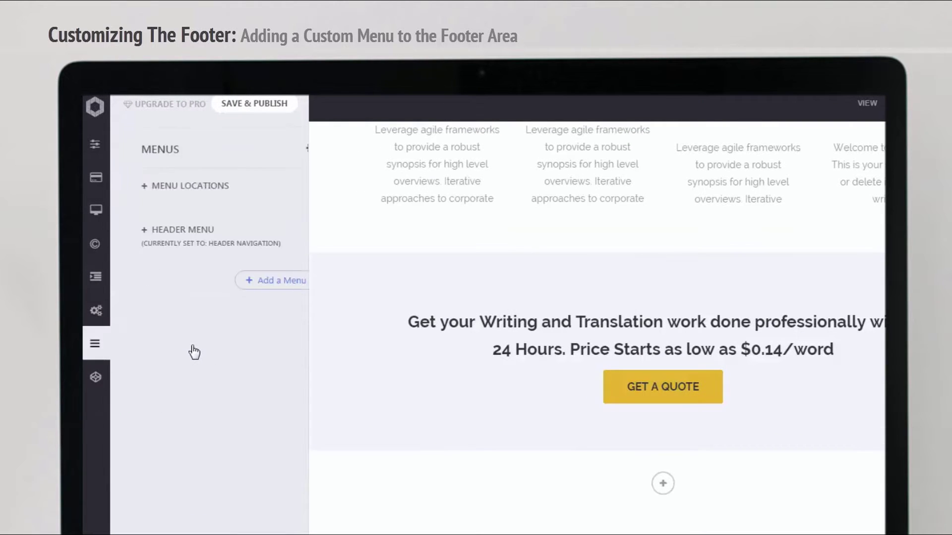
left_click(252, 282)
type("My footer Menu")
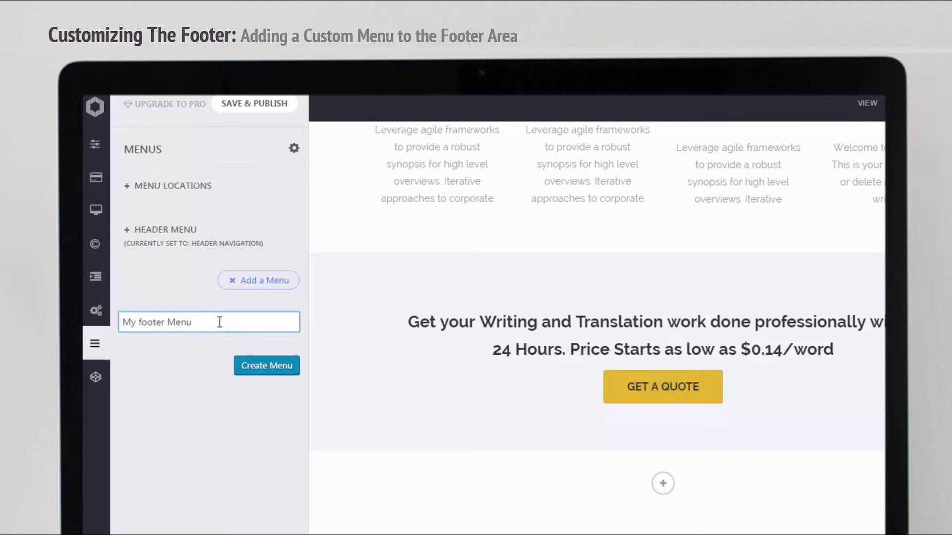
left_click(266, 369)
Add the Home, Services, Blog and Contact Us pages to the menu.
left_click(267, 377)
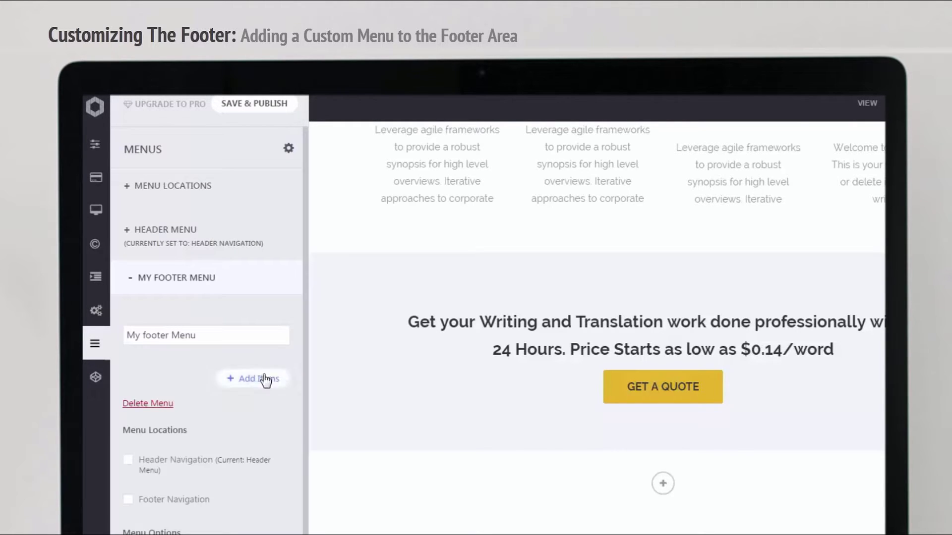
left_click(387, 215)
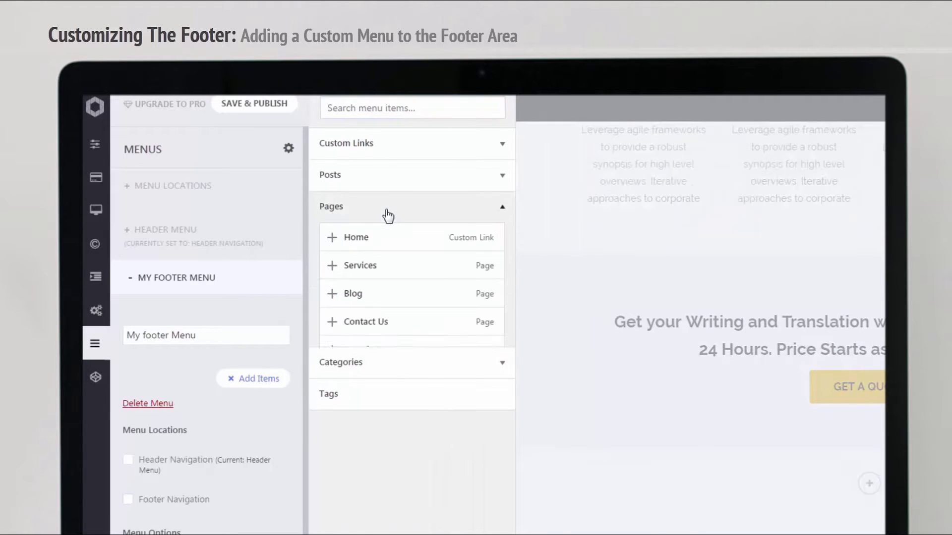
left_click(332, 237)
left_click(332, 265)
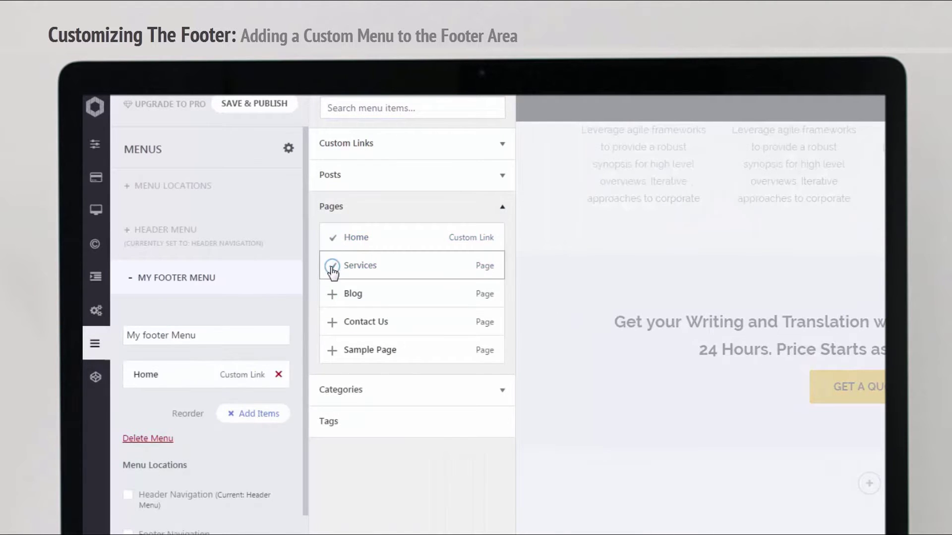
left_click(332, 294)
left_click(332, 322)
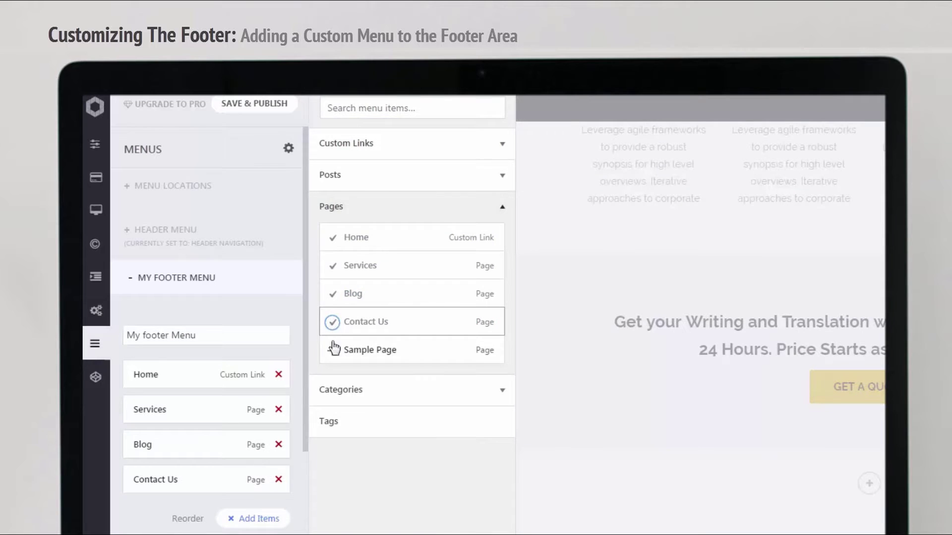
left_click(246, 520)
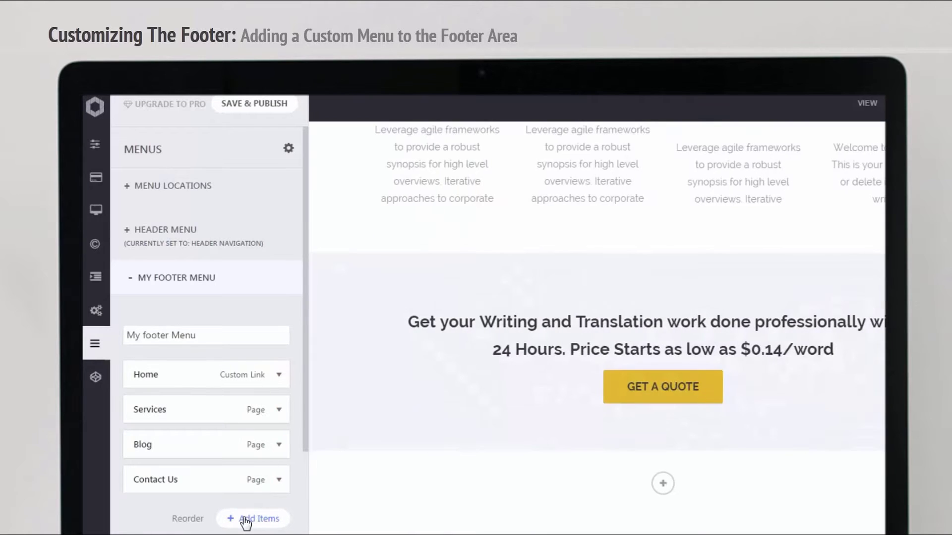
Assign the menu to the Footer Navigation location and publish it.
scroll(246, 521, "down", 3)
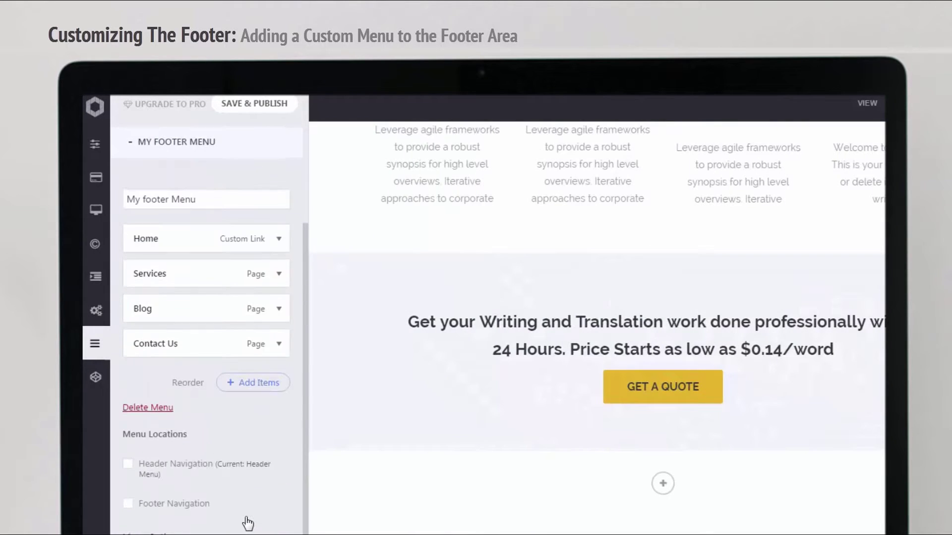
left_click(176, 506)
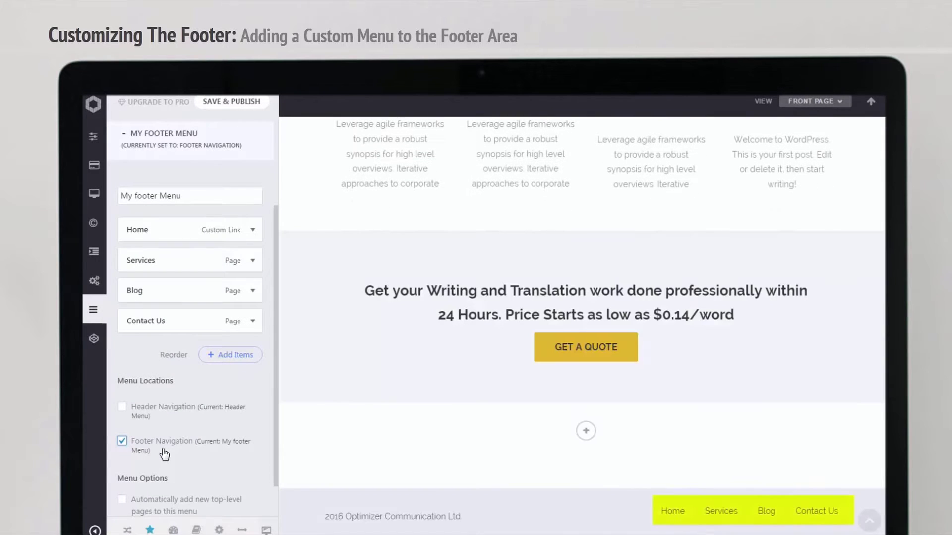
left_click(221, 148)
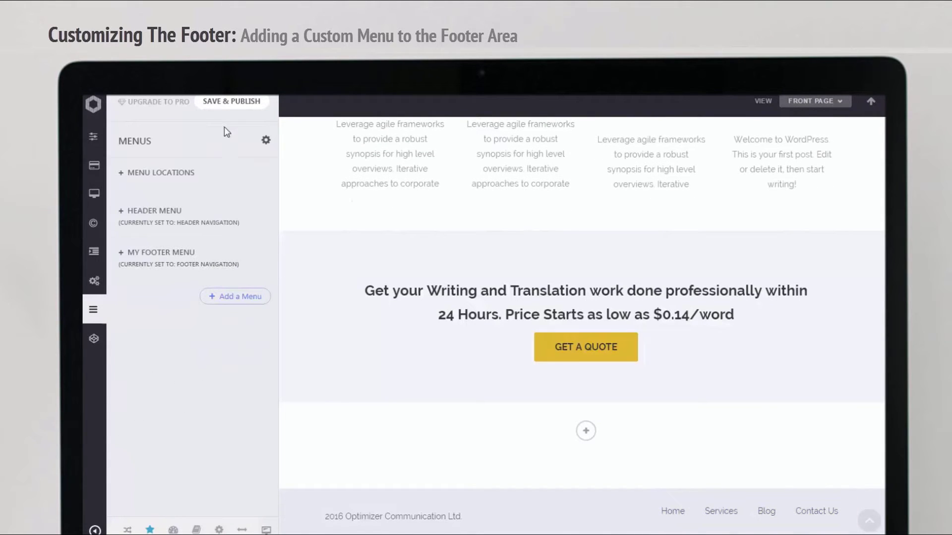
left_click(229, 103)
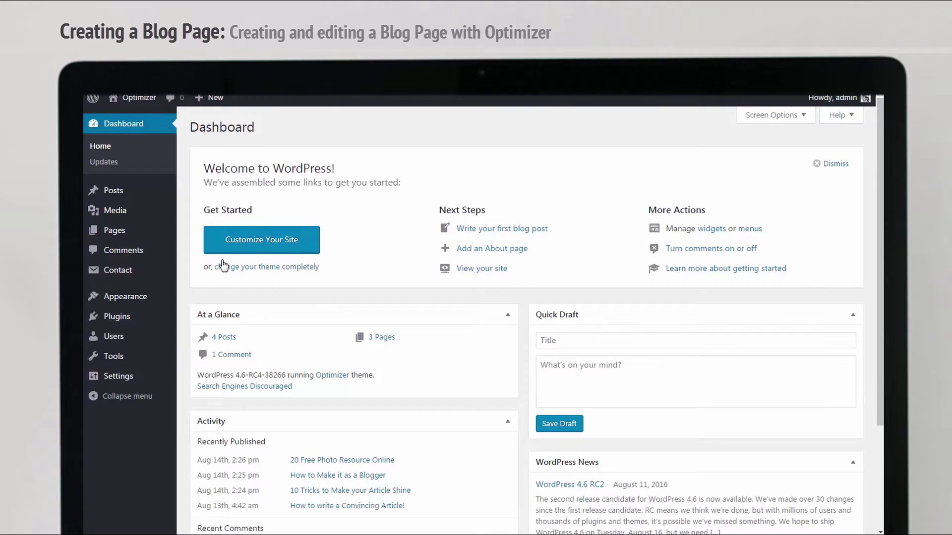
Create and publish a new Blog page using the Blog Page Template.
mouse_move(158, 229)
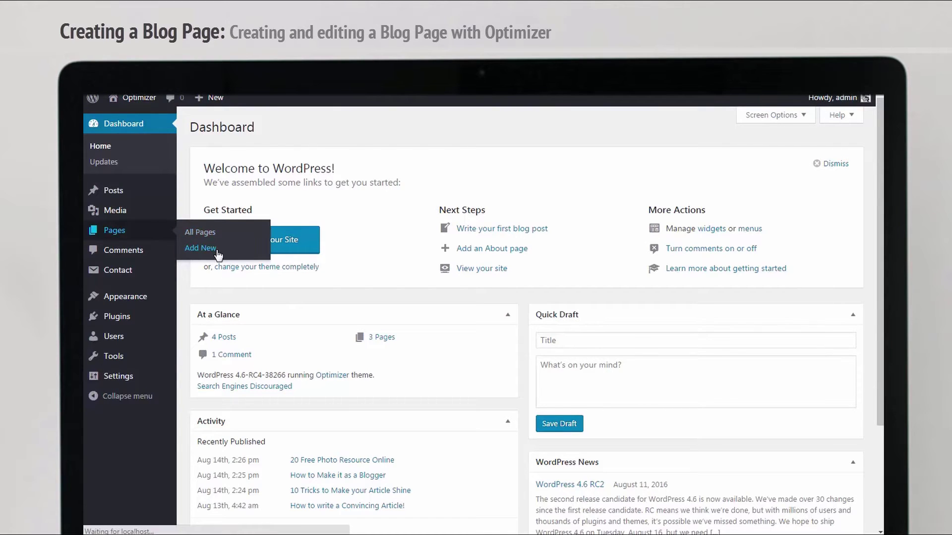
left_click(260, 155)
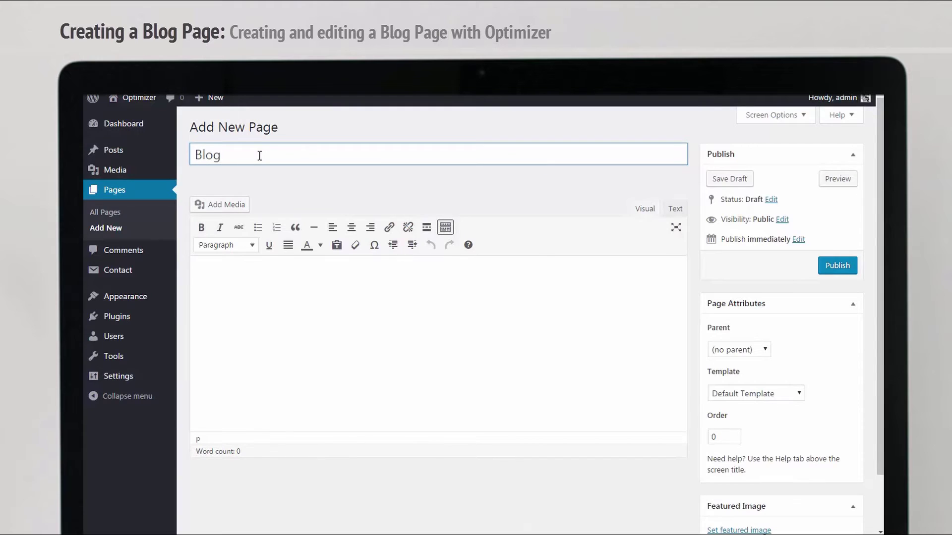
left_click(773, 394)
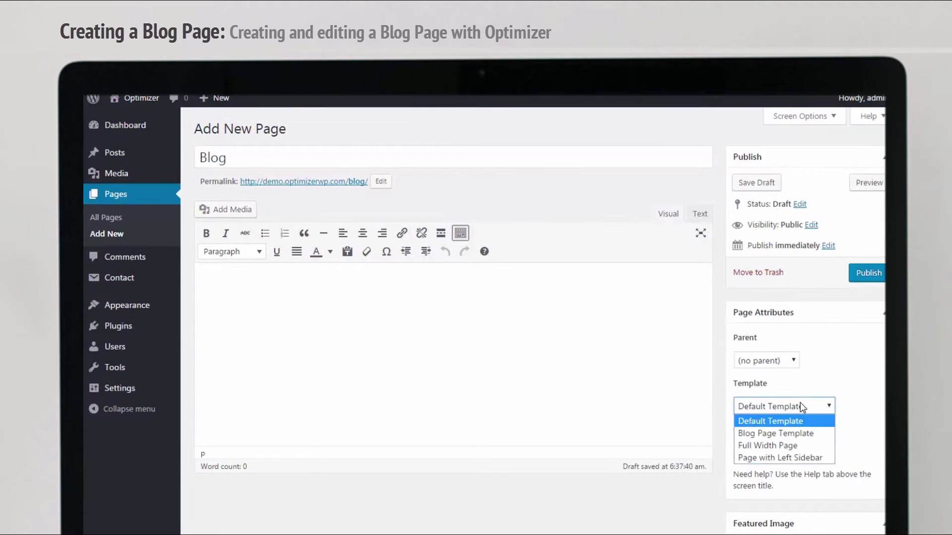
left_click(796, 434)
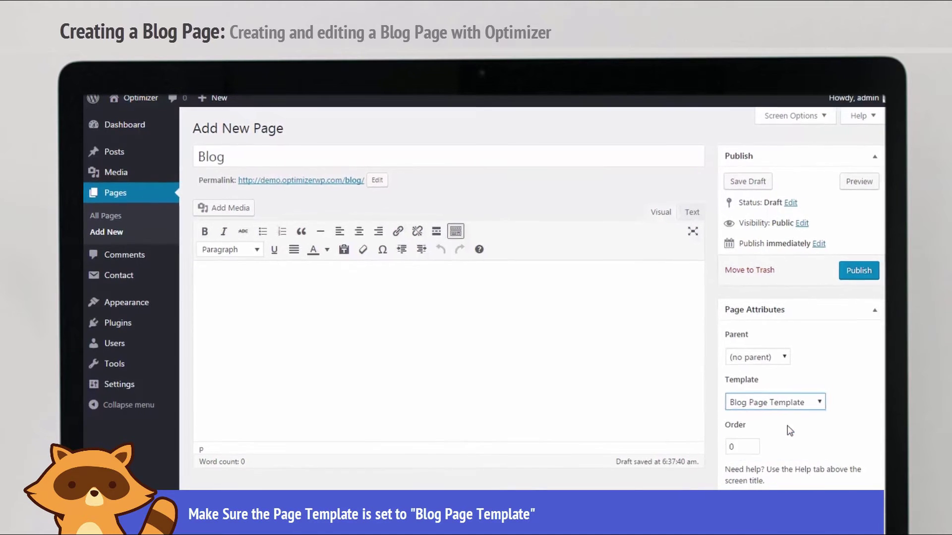
left_click(865, 275)
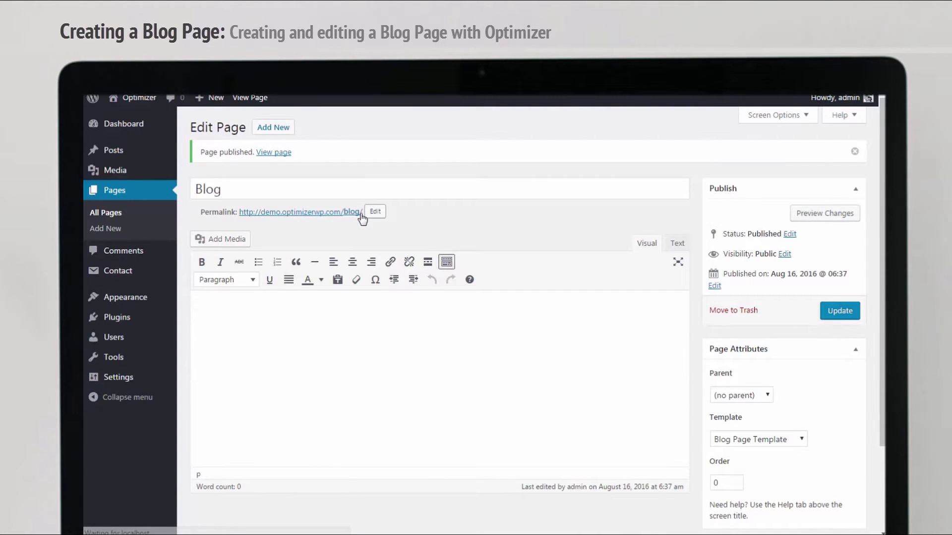
scroll(545, 293, "down", 10)
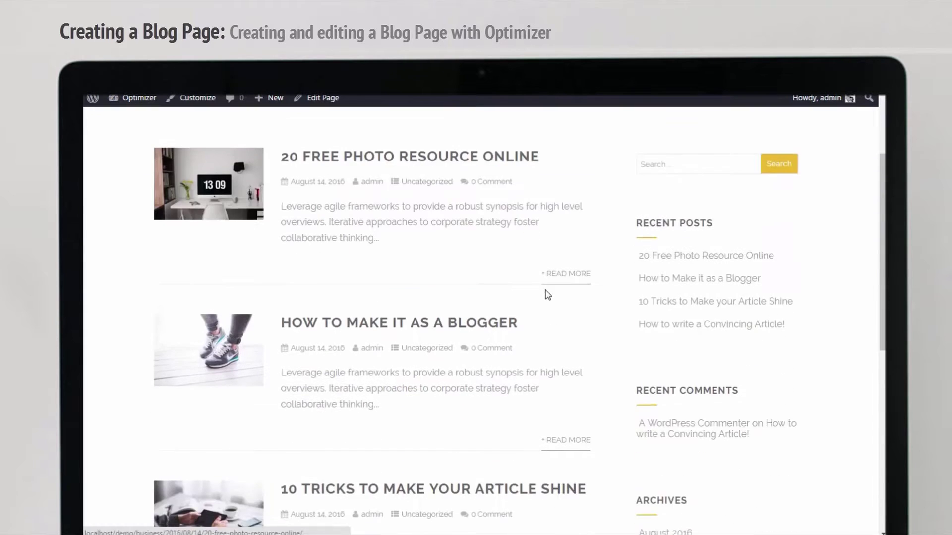
scroll(547, 295, "up", 4)
scroll(547, 296, "up", 6)
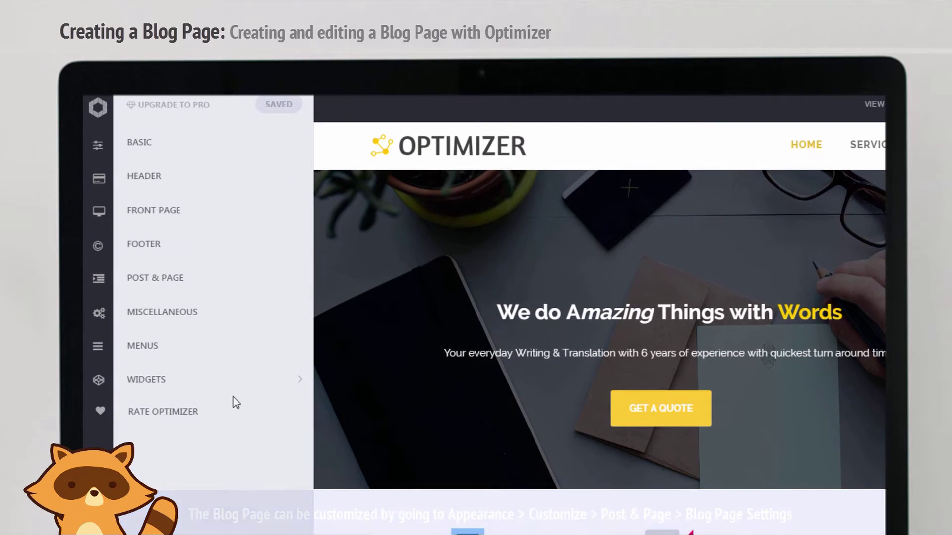
Open Blog Page Settings under Post & Page and preview the Blog page.
left_click(210, 294)
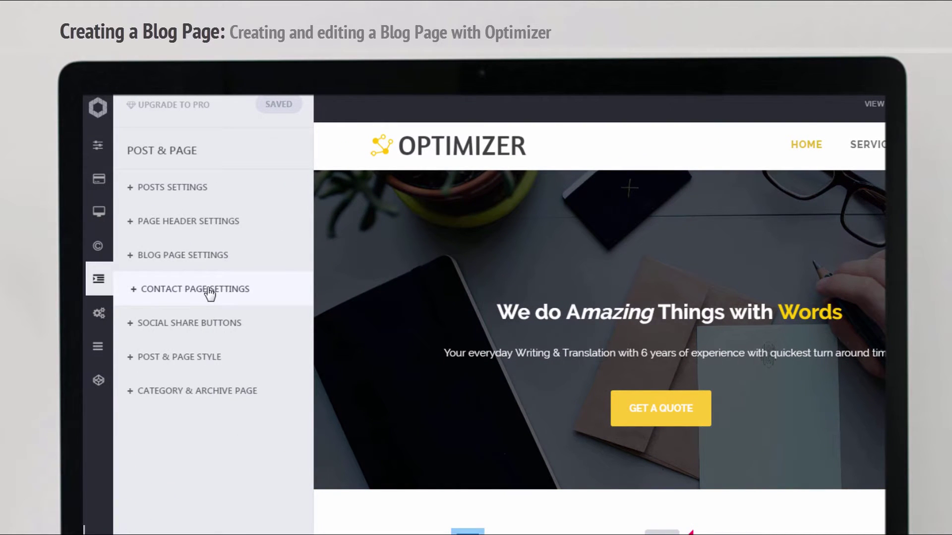
left_click(205, 260)
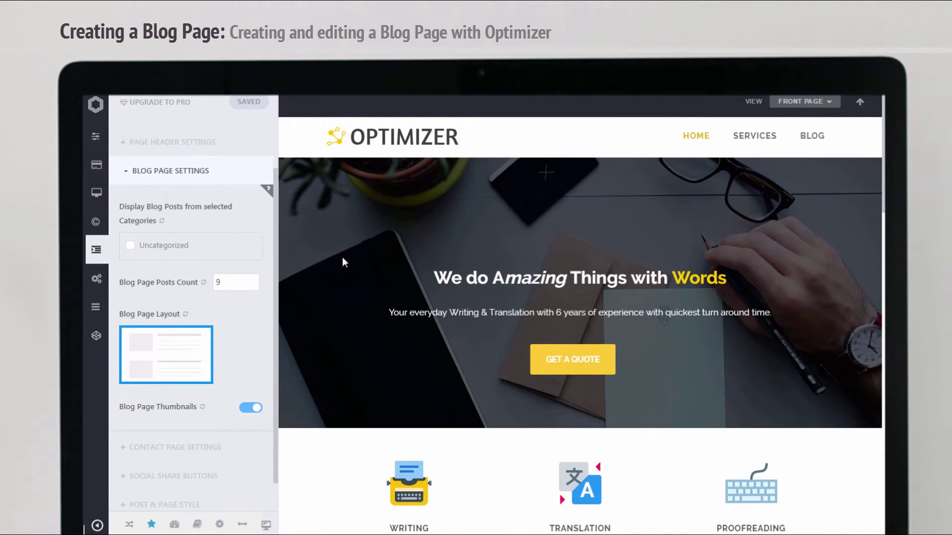
left_click(824, 112)
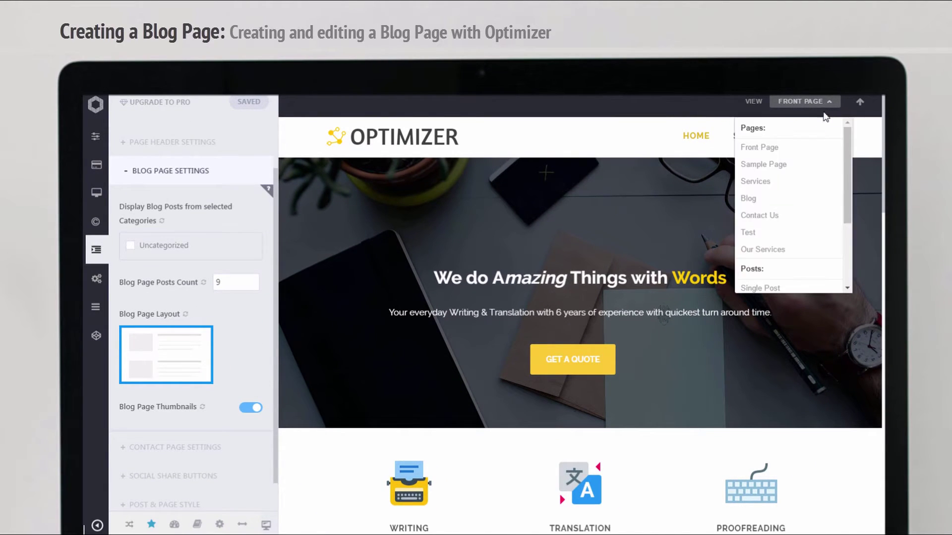
left_click(757, 198)
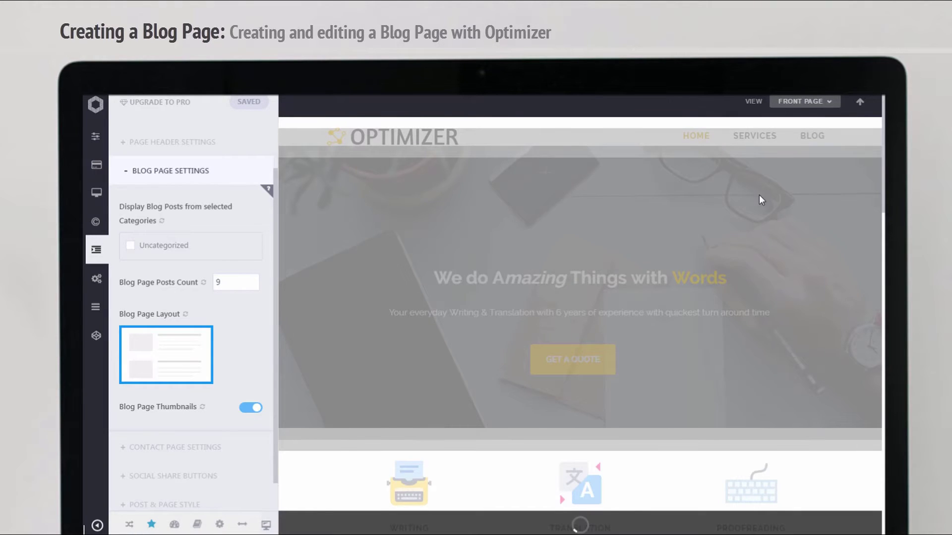
Change Blog Page Posts Count from 9 to 3.
scroll(674, 229, "down", 5)
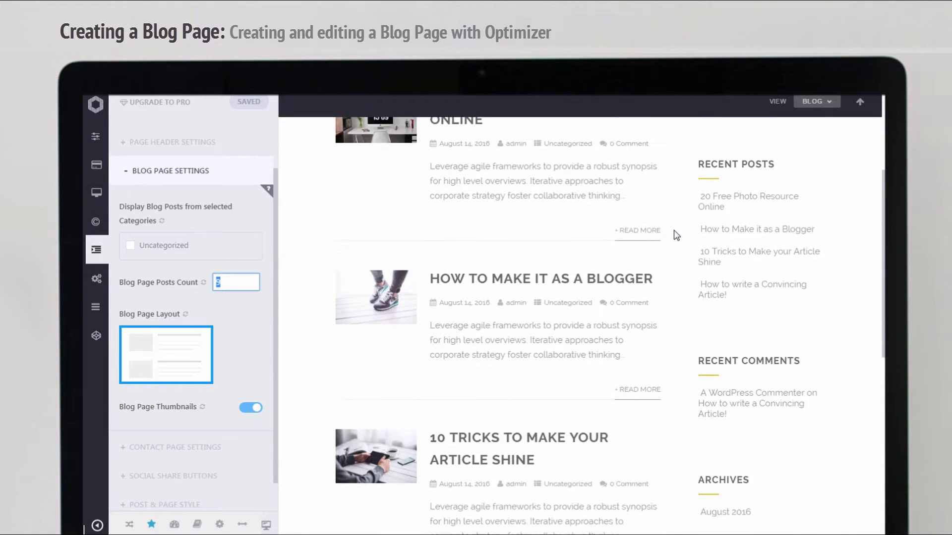
scroll(675, 232, "up", 5)
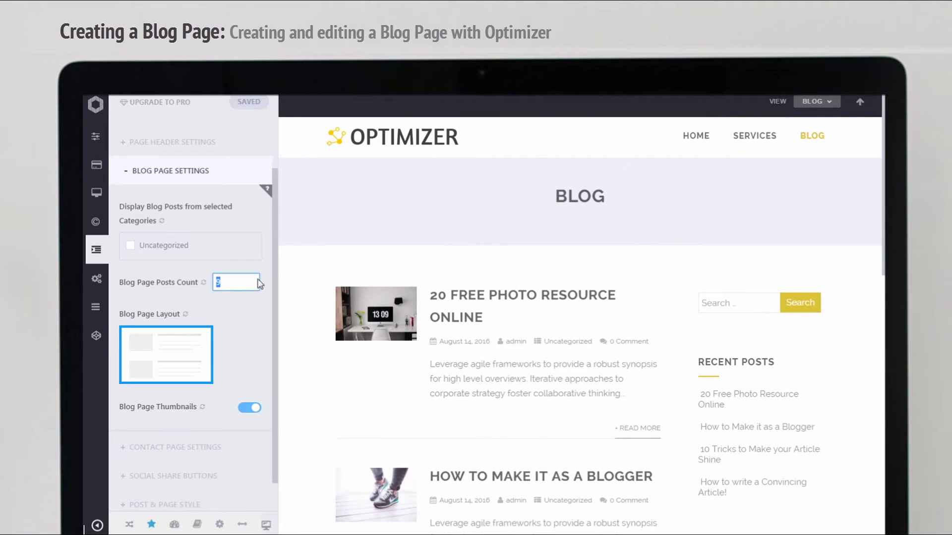
type("3")
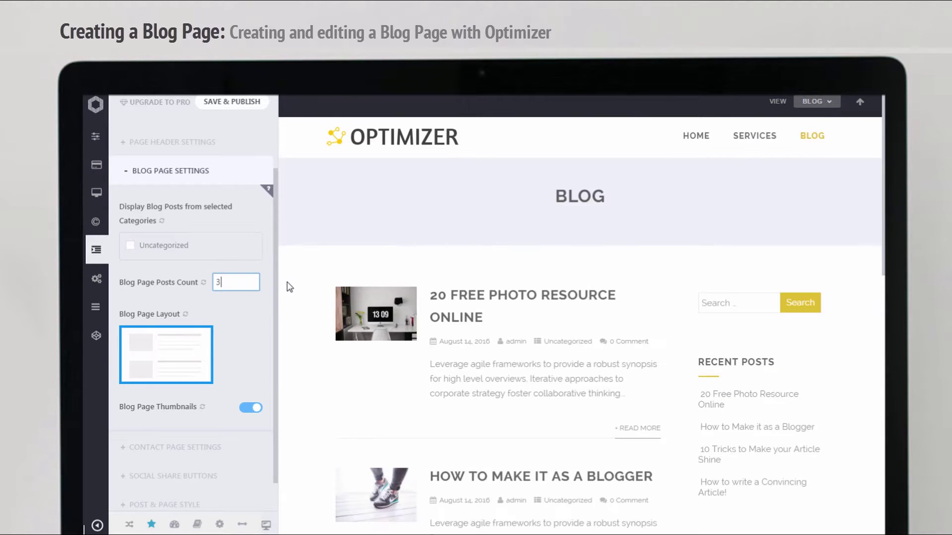
scroll(289, 286, "down", 9)
scroll(289, 287, "up", 9)
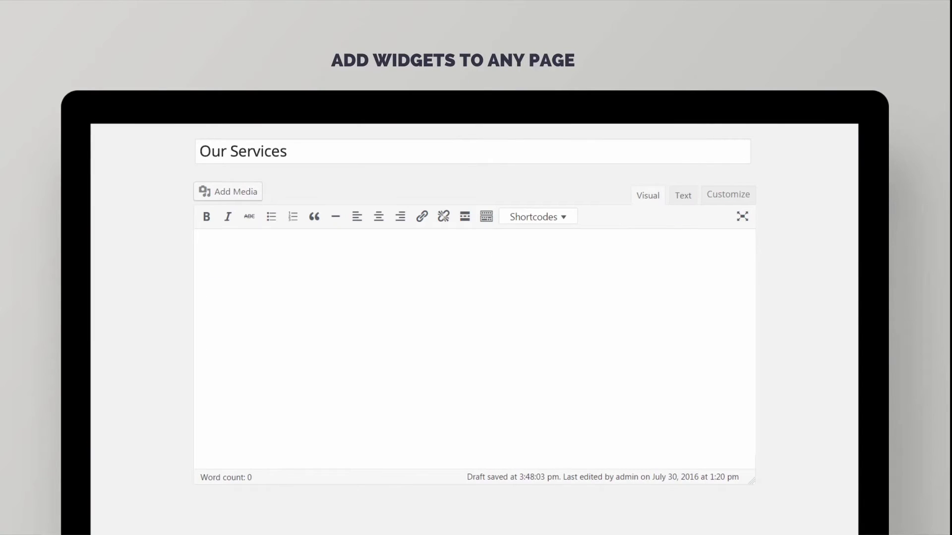
Activate widget customization for the Our Services page and open its widget editor.
left_click(725, 193)
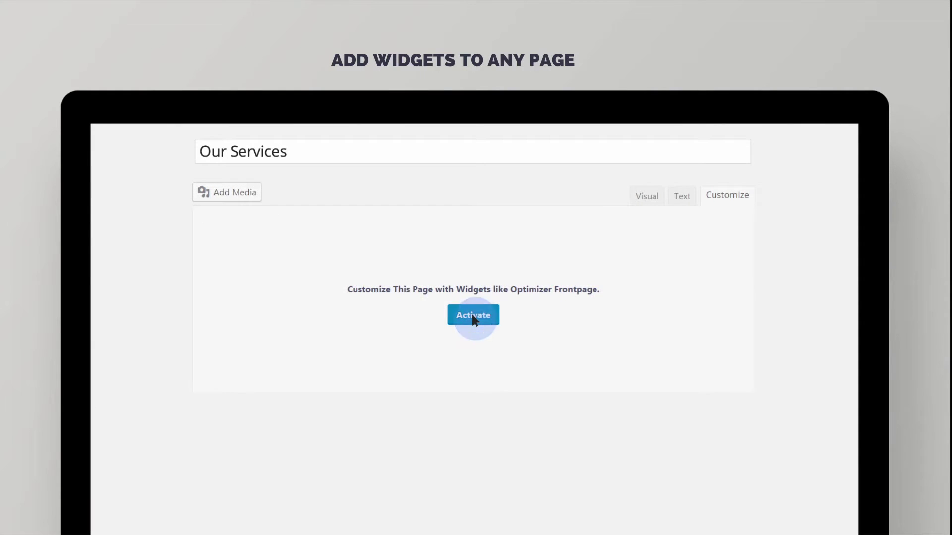
left_click(472, 317)
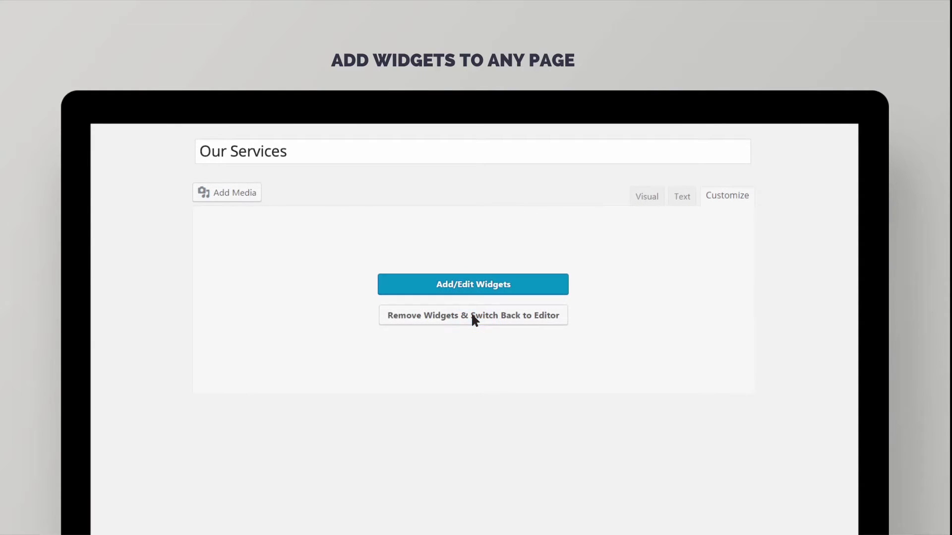
left_click(472, 285)
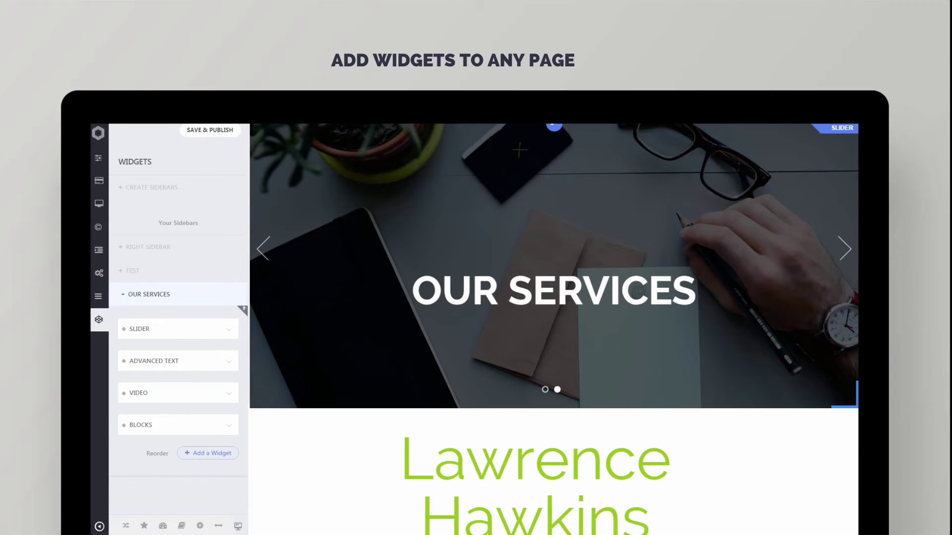
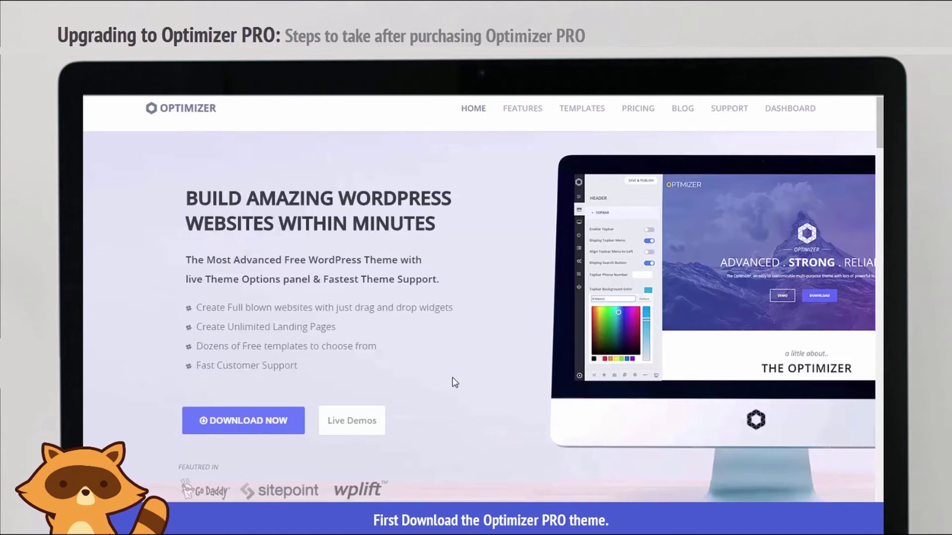
Download the Optimizer PRO zip, upload optimizer_pro.zip as a new theme, install and activate it.
left_click(782, 115)
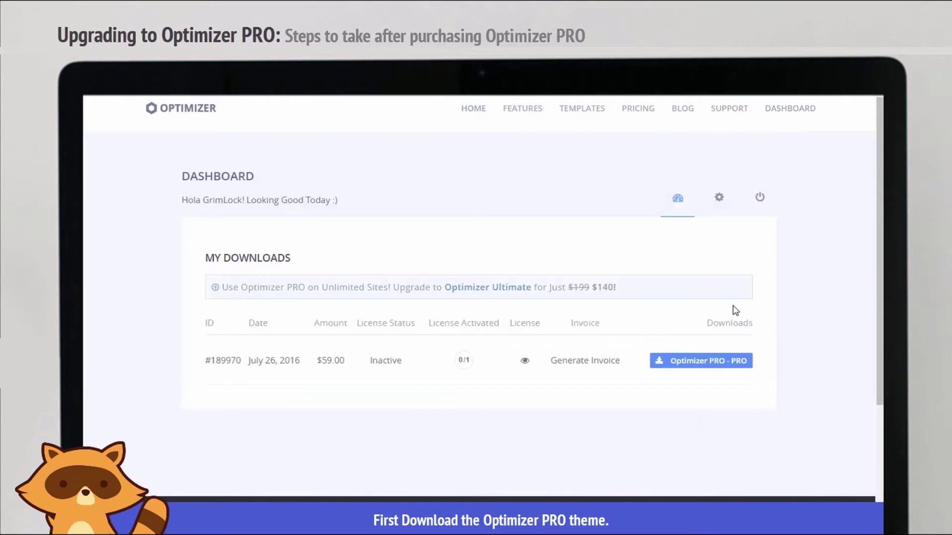
left_click(701, 365)
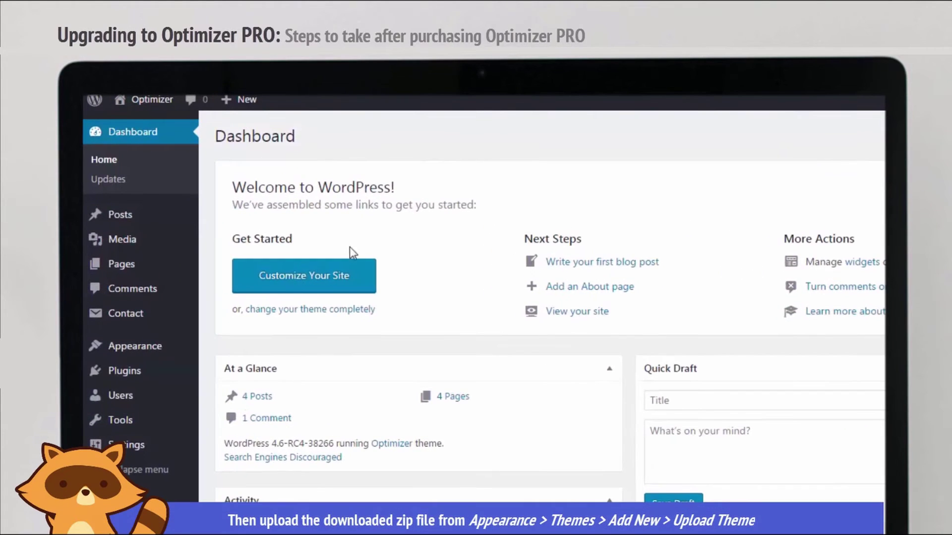
mouse_move(198, 350)
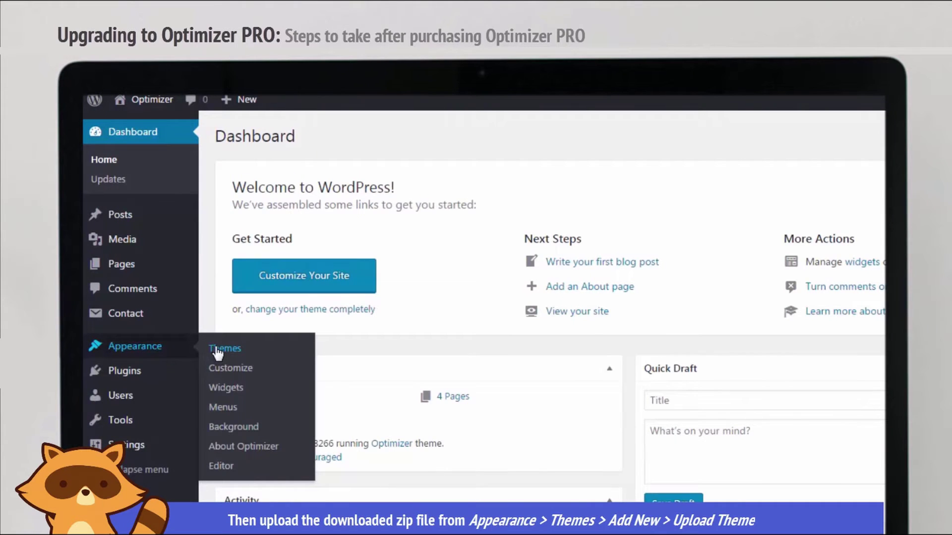
left_click(216, 349)
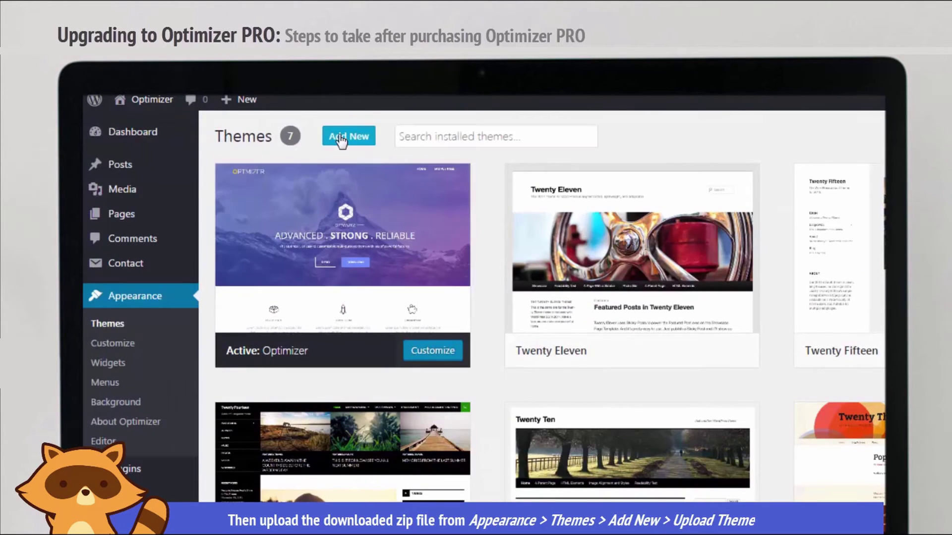
left_click(341, 139)
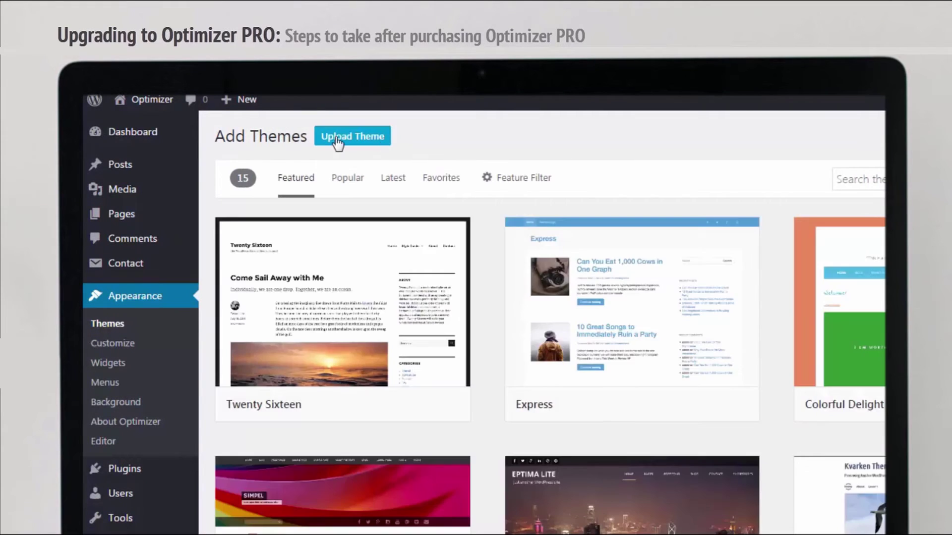
left_click(337, 141)
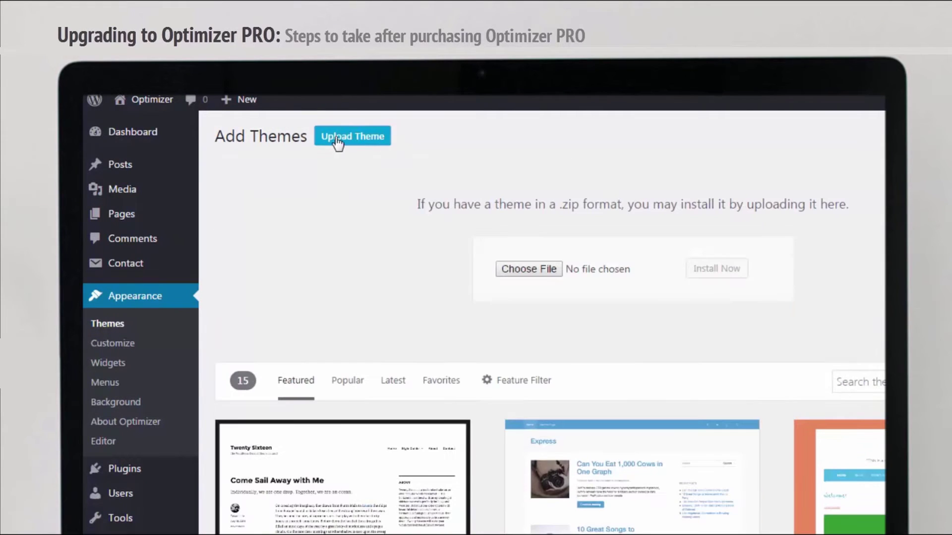
left_click(516, 268)
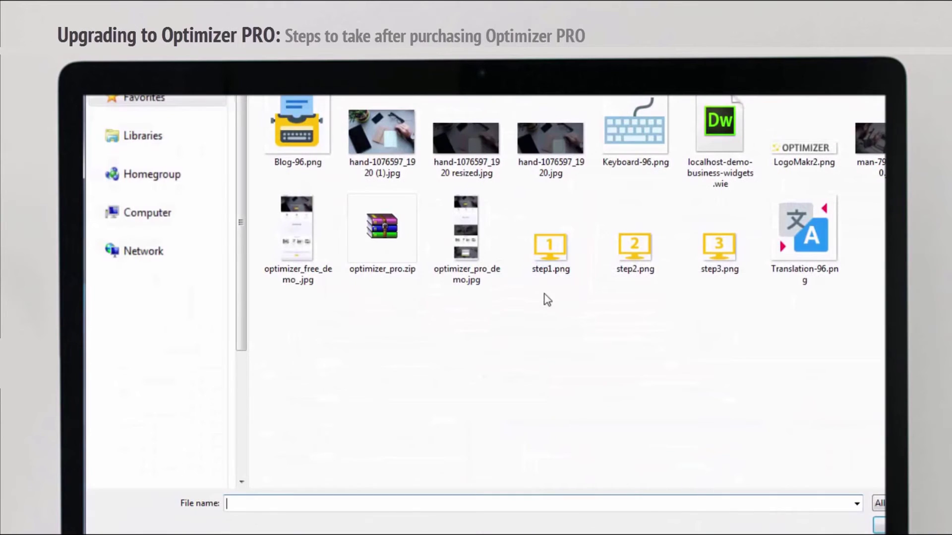
left_click(393, 244)
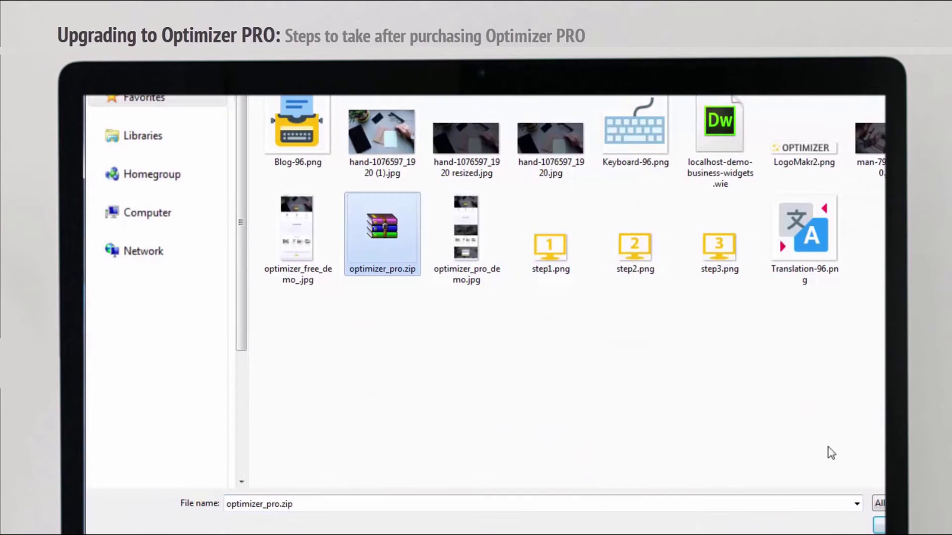
key("Return")
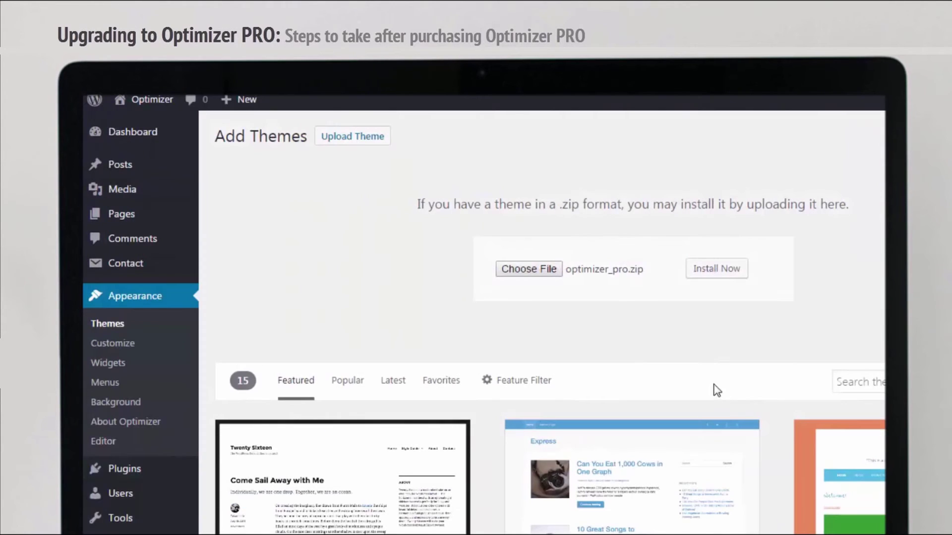
left_click(717, 276)
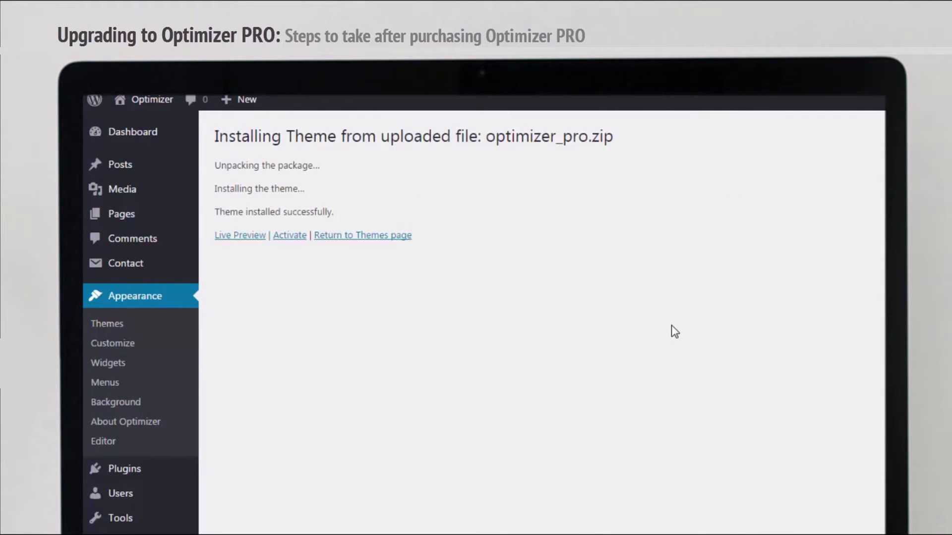
left_click(291, 236)
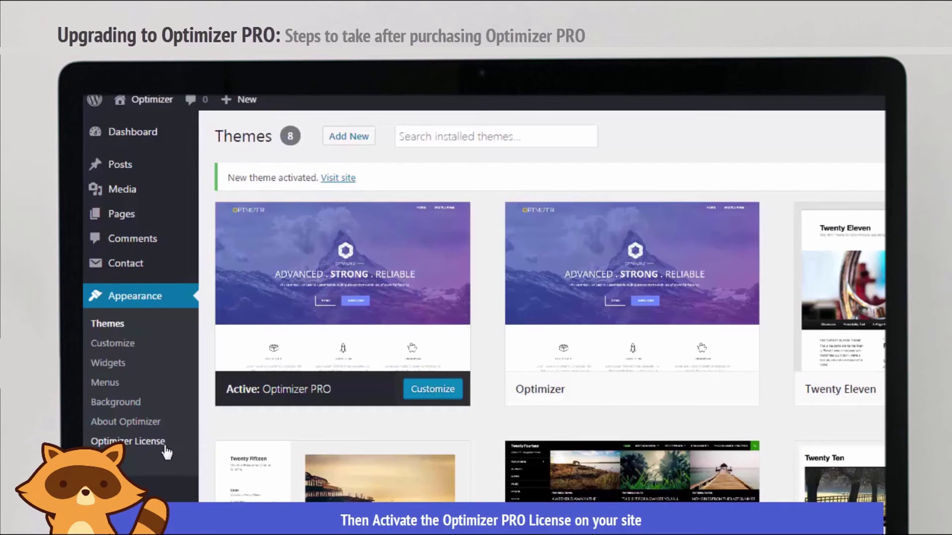
Copy the purchased license key from the account dashboard into the Optimizer License Key field.
left_click(149, 441)
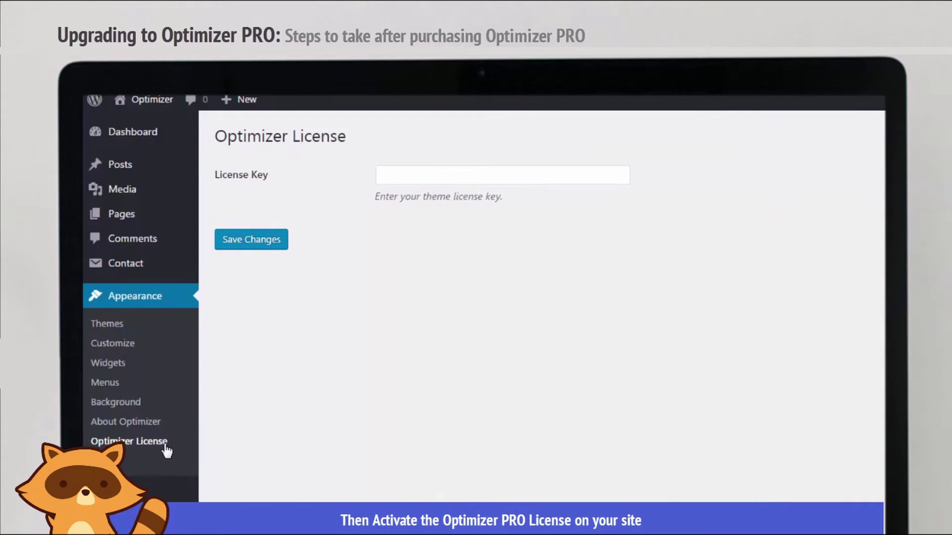
left_click(448, 181)
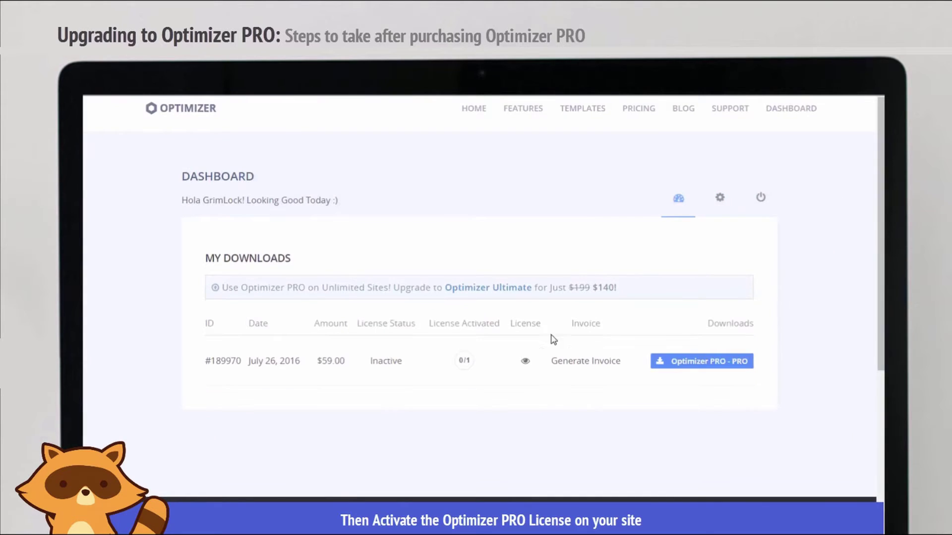
left_click(526, 362)
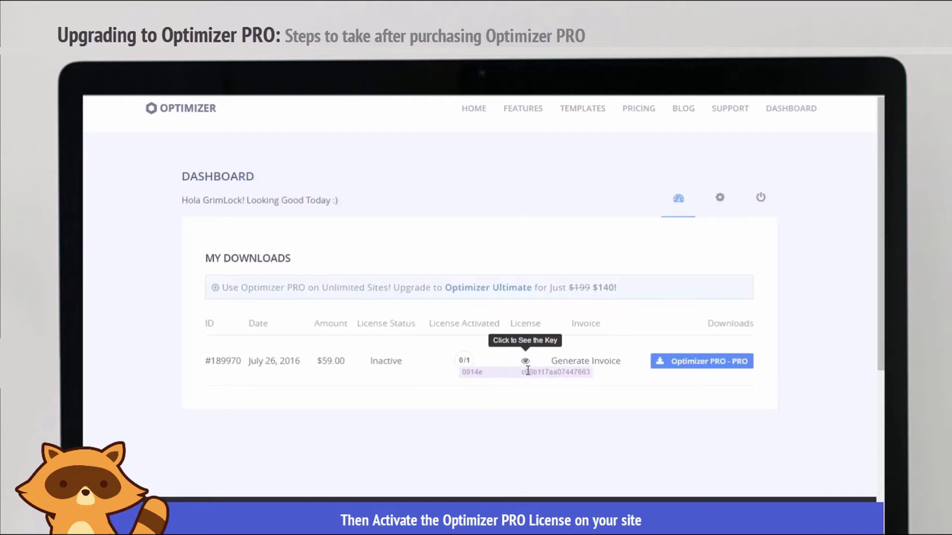
triple_click(527, 371)
right_click(528, 371)
left_click(552, 379)
left_click(544, 395)
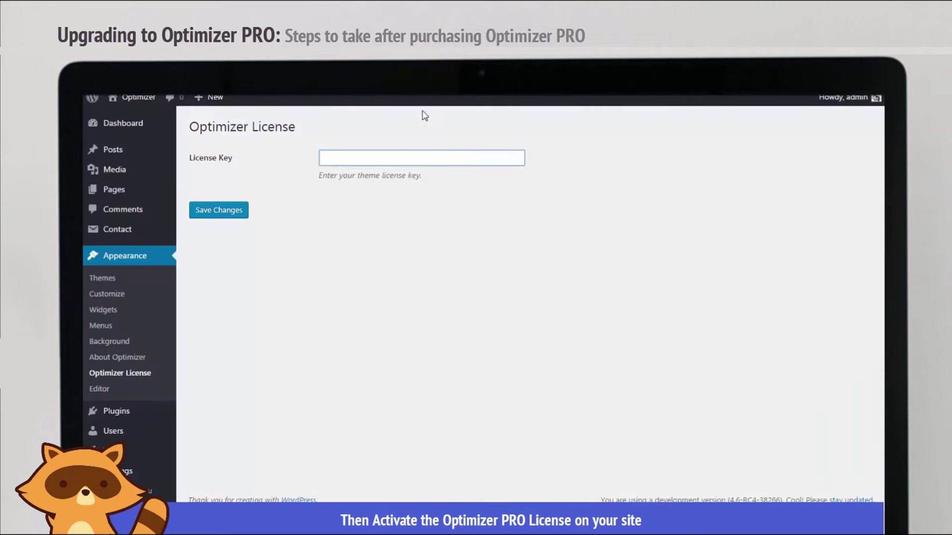
right_click(353, 160)
left_click(389, 226)
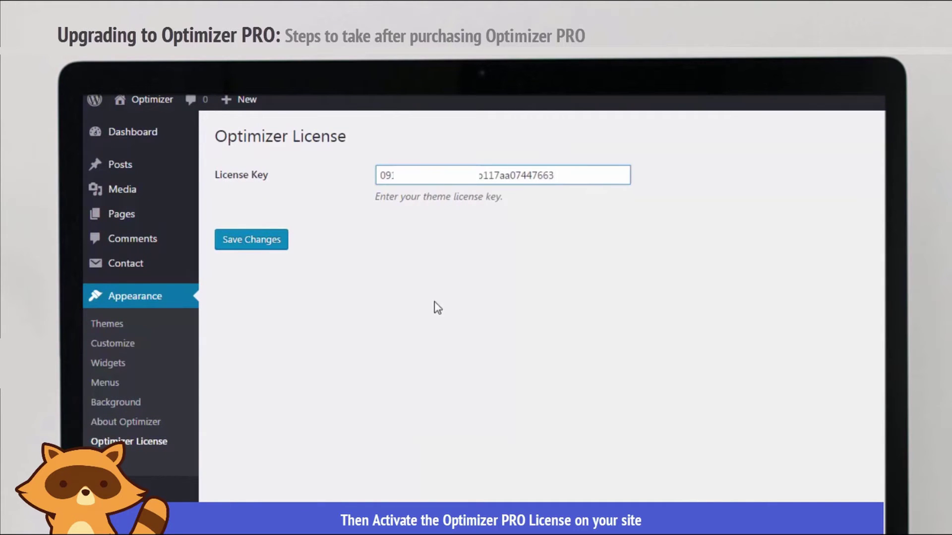
Save and activate the license as a Lifetime License, then go to the Widgets page.
left_click(266, 241)
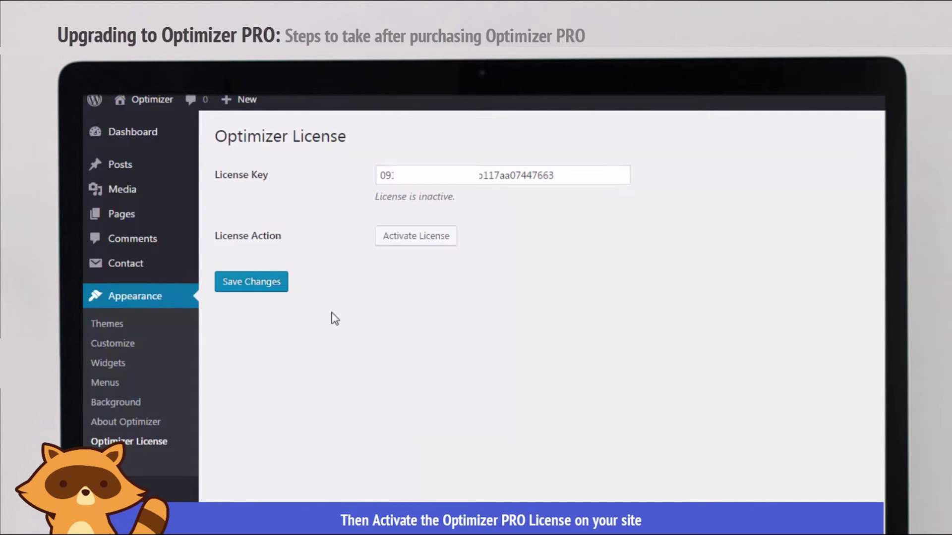
left_click(388, 238)
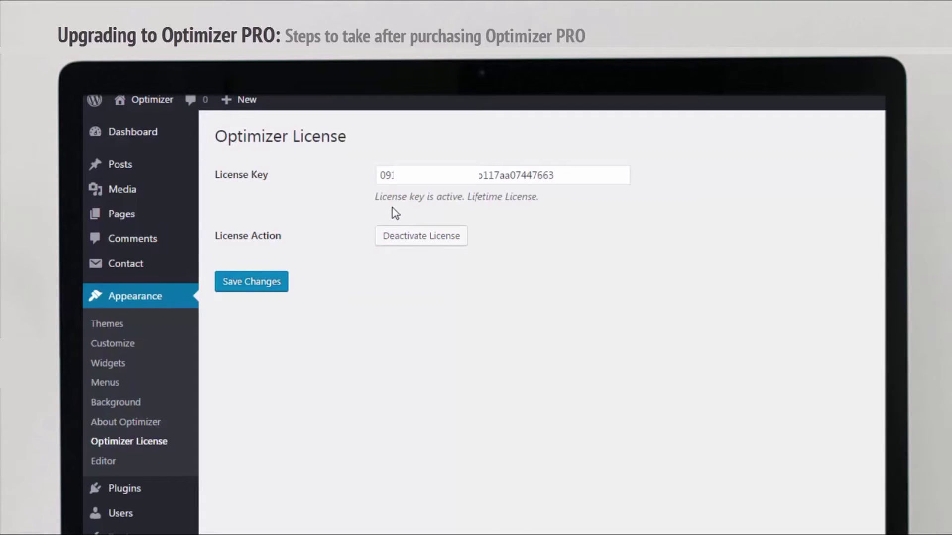
left_click(277, 282)
left_click(142, 365)
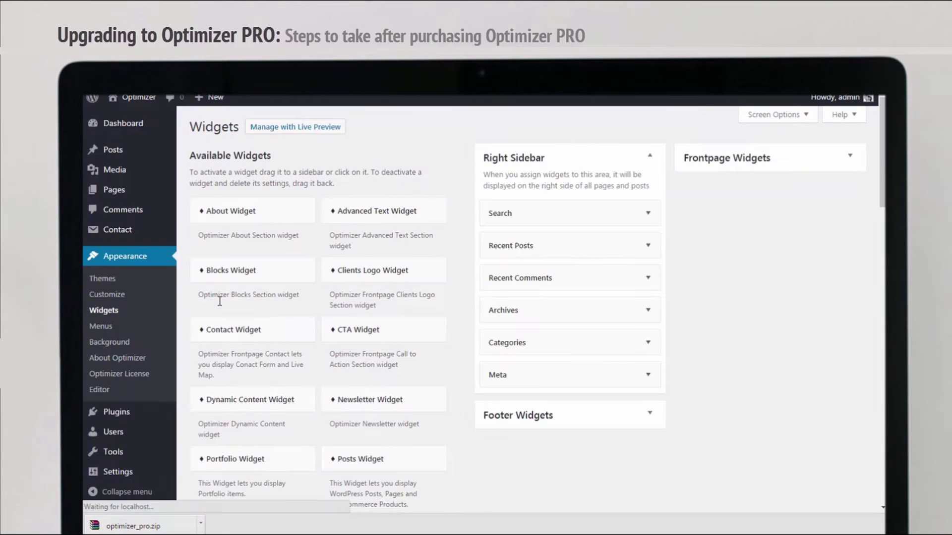
Expand Frontpage Widgets and drag the Blocks and About widgets into it from Inactive Widgets.
left_click(766, 160)
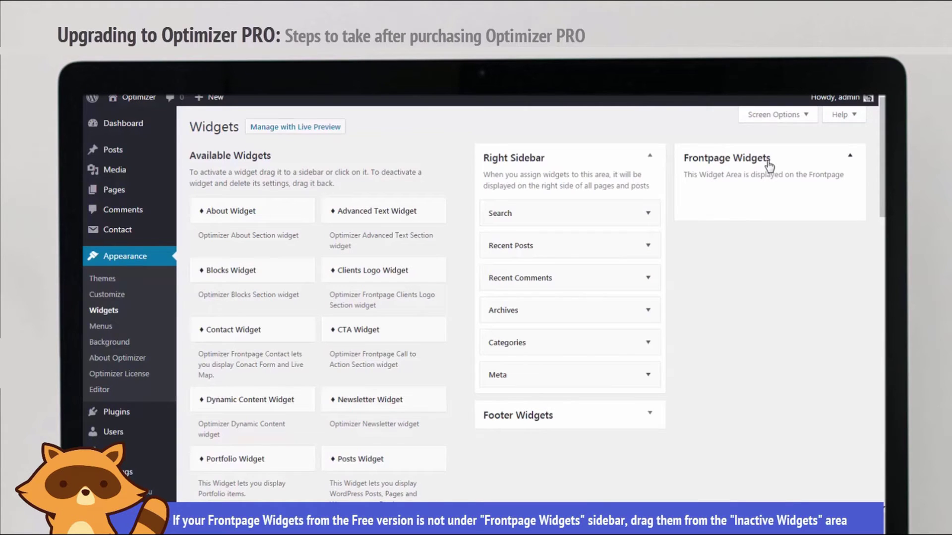
scroll(728, 344, "down", 15)
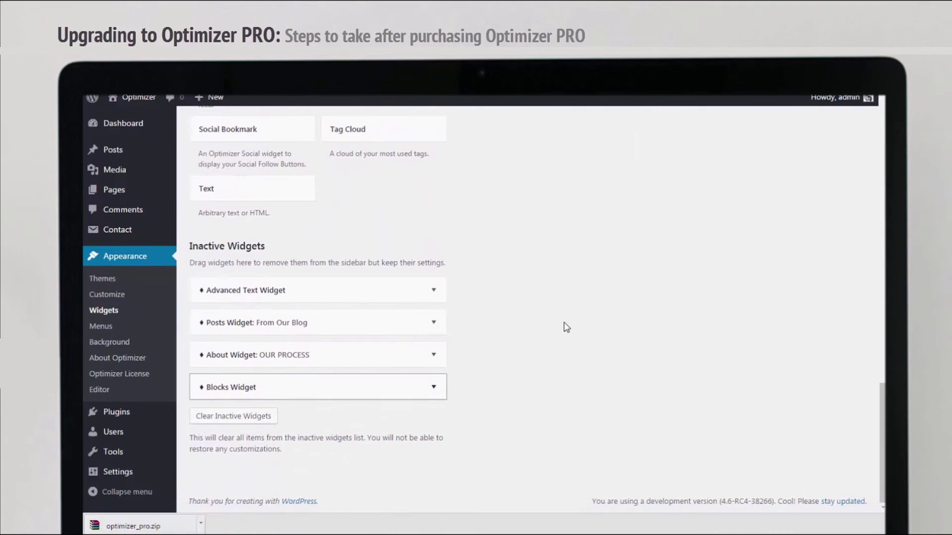
left_click_drag(419, 383, 805, 204)
scroll(729, 274, "up", 15)
scroll(745, 378, "down", 10)
scroll(748, 378, "down", 8)
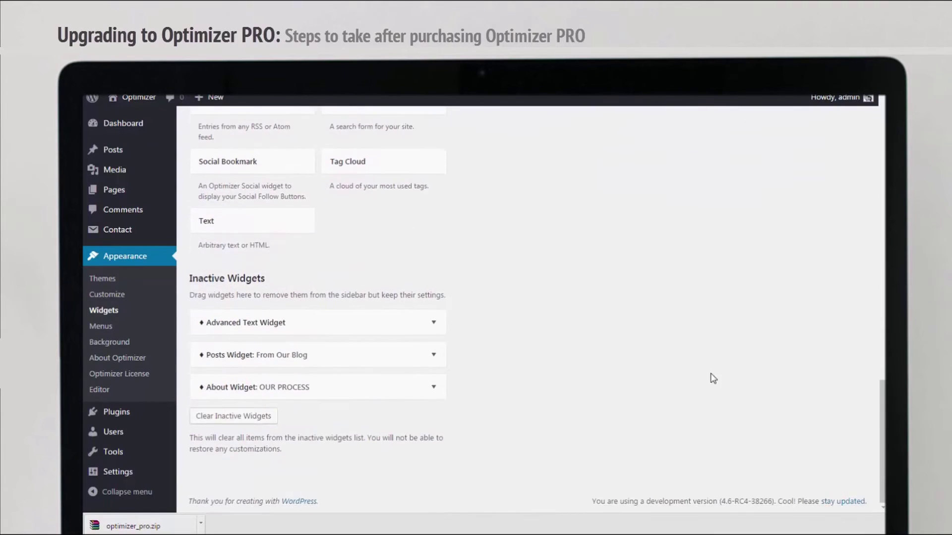
left_click_drag(404, 388, 836, 232)
Drag the Posts and Advanced Text widgets from Inactive Widgets into Frontpage Widgets too.
scroll(774, 331, "up", 4)
scroll(774, 332, "up", 10)
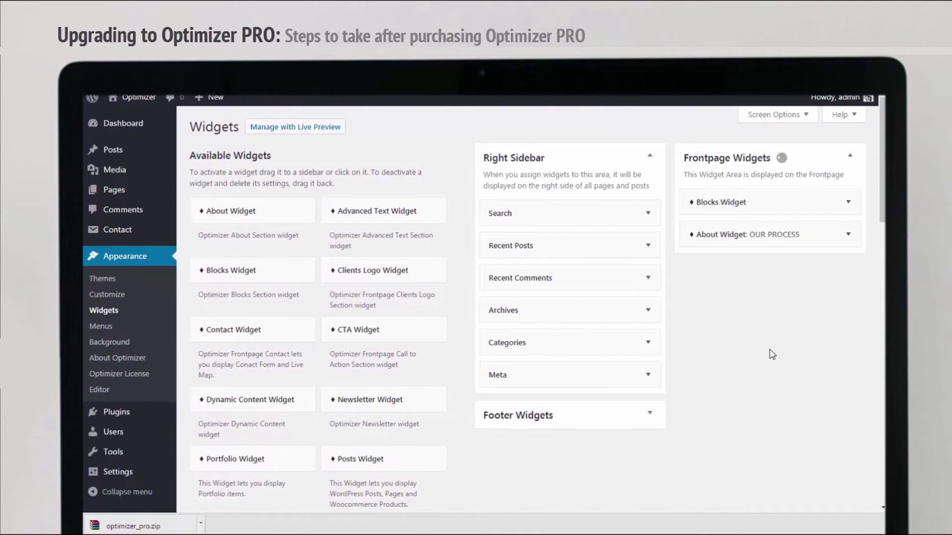
scroll(771, 353, "down", 15)
left_click_drag(446, 389, 837, 263)
scroll(842, 336, "up", 12)
scroll(841, 341, "up", 2)
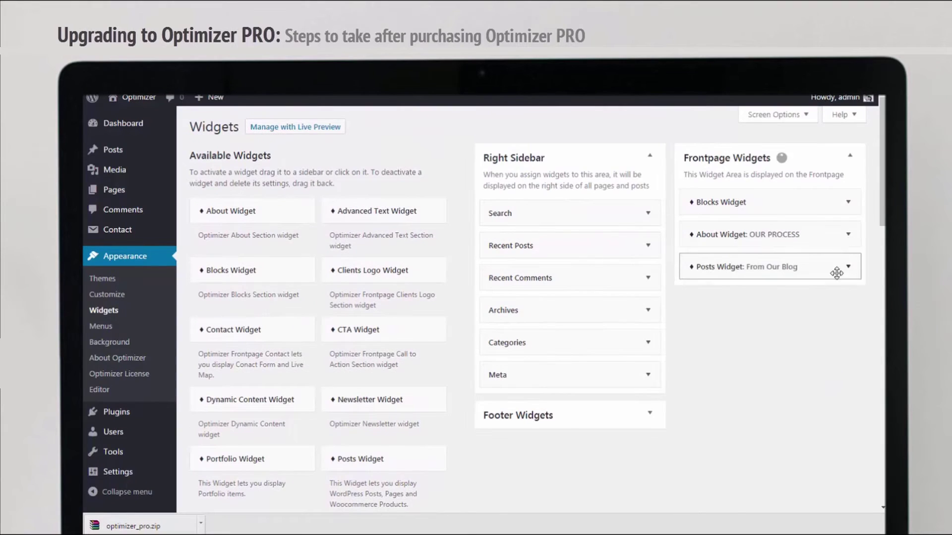
scroll(741, 393, "down", 15)
left_click_drag(446, 393, 840, 288)
scroll(765, 344, "up", 12)
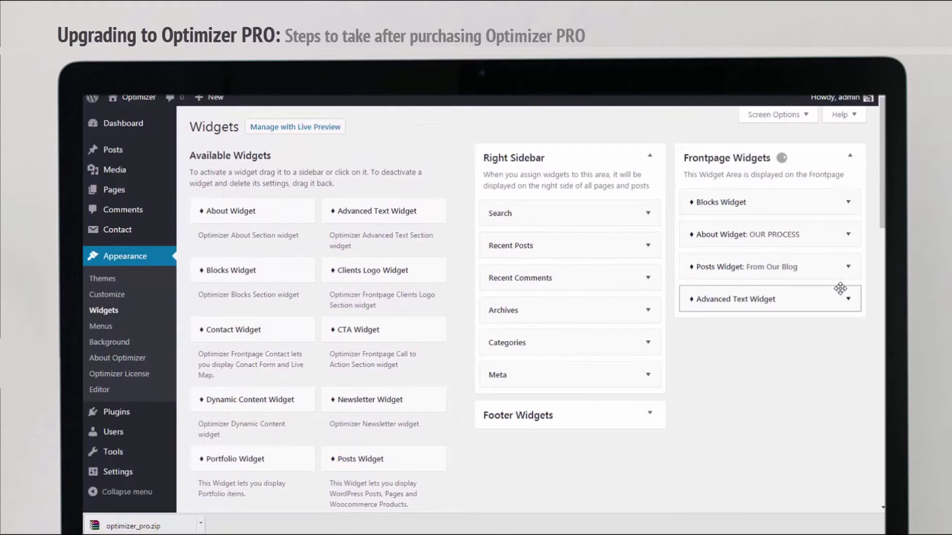
Turn on Make Header Sticky under Header > Header in the customizer, then Save & Publish.
left_click(146, 298)
scroll(400, 268, "down", 15)
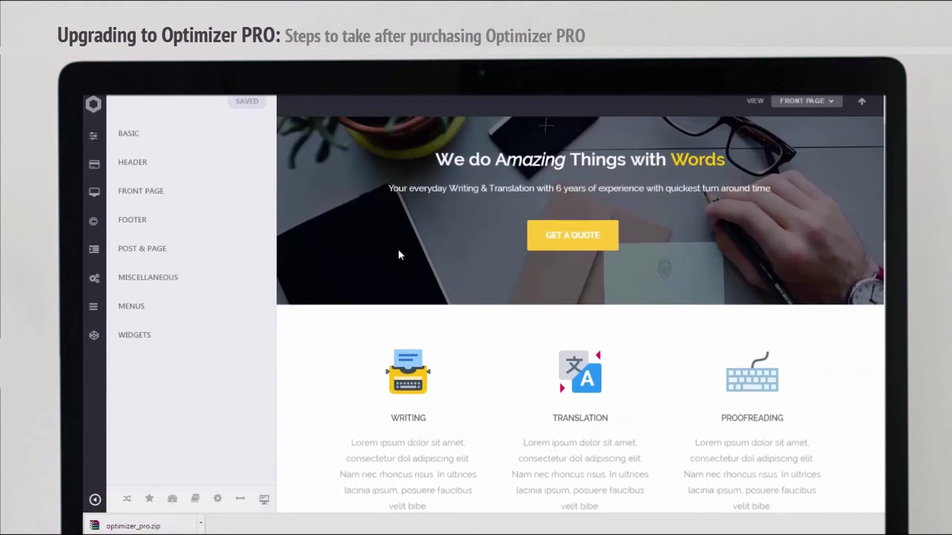
scroll(400, 254, "up", 15)
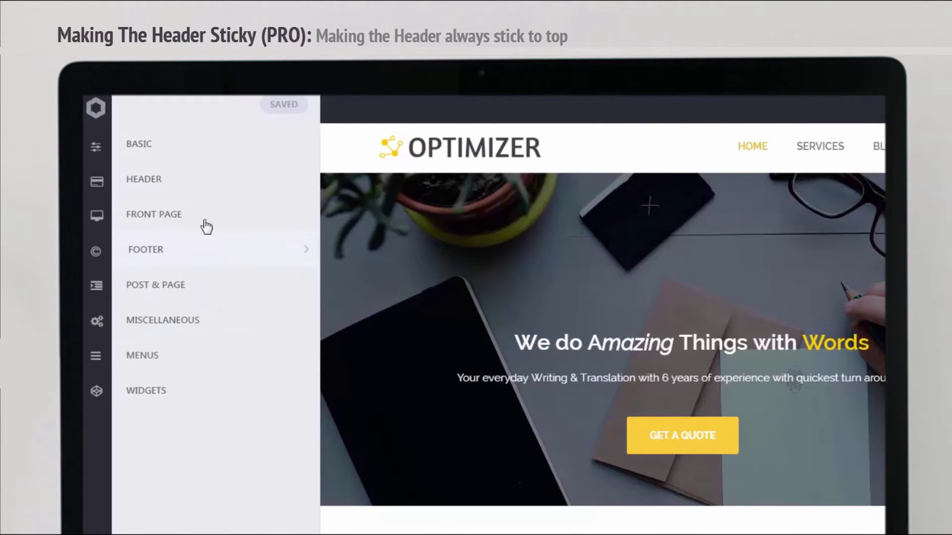
left_click(194, 188)
left_click(204, 227)
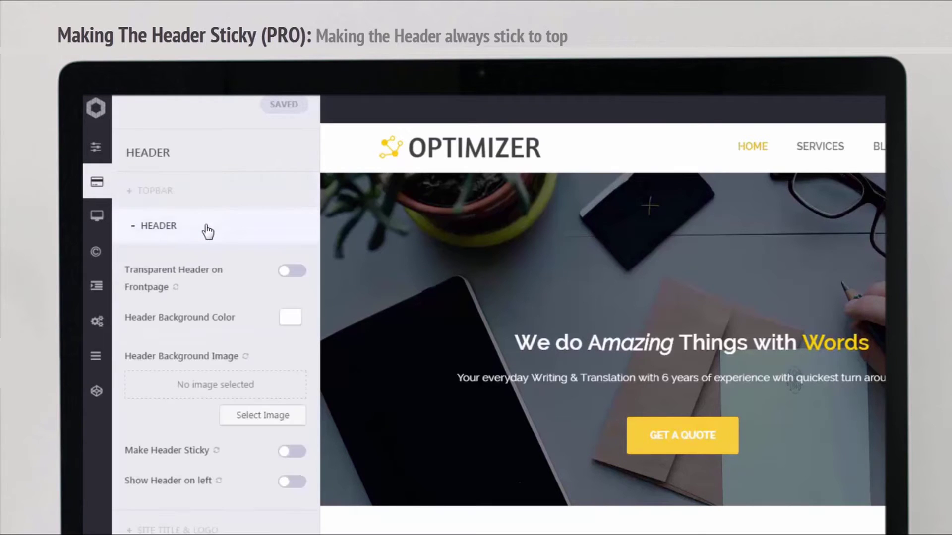
left_click(296, 454)
scroll(303, 377, "down", 15)
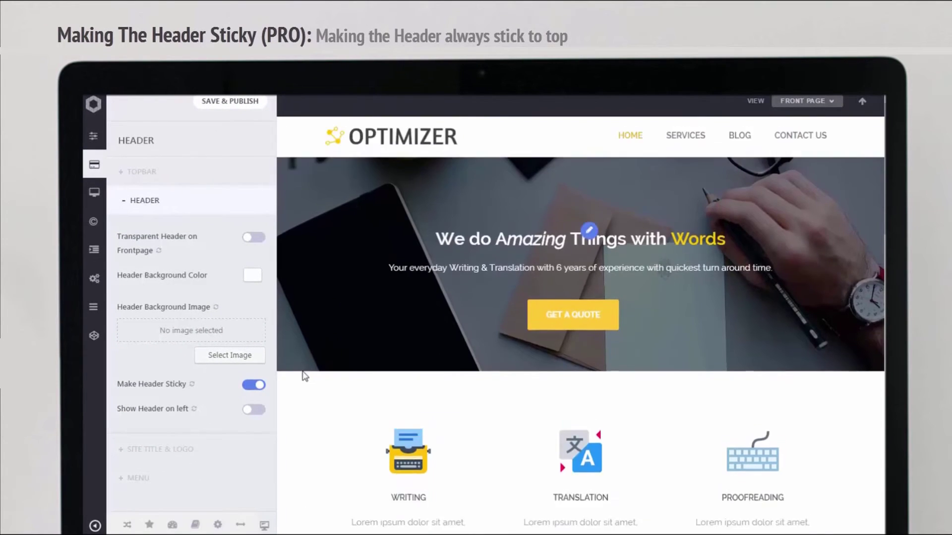
scroll(303, 377, "down", 3)
scroll(303, 376, "up", 15)
scroll(303, 376, "up", 2)
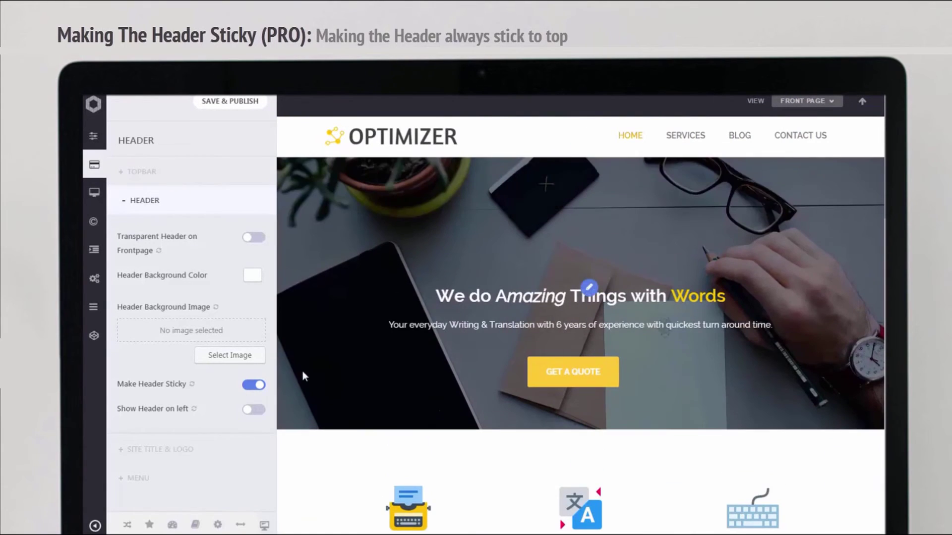
left_click(219, 104)
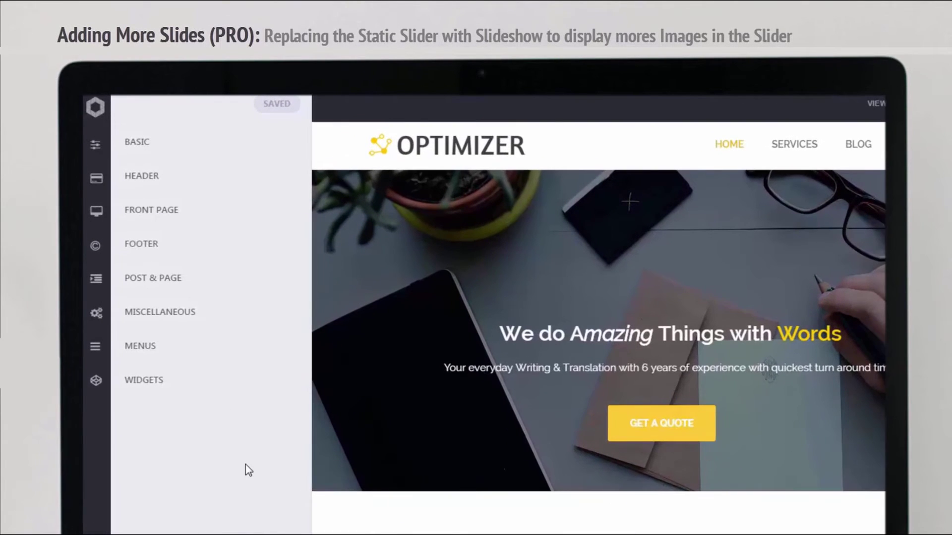
In Front Page > Slider, remove the static background image and start adding Slideshow slides.
left_click(188, 220)
left_click(183, 196)
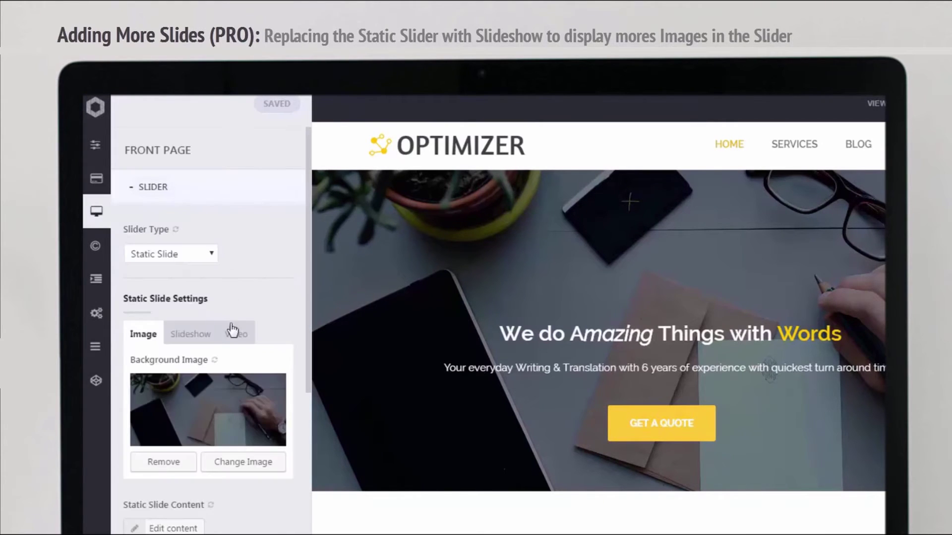
scroll(206, 394, "down", 1)
left_click(177, 400)
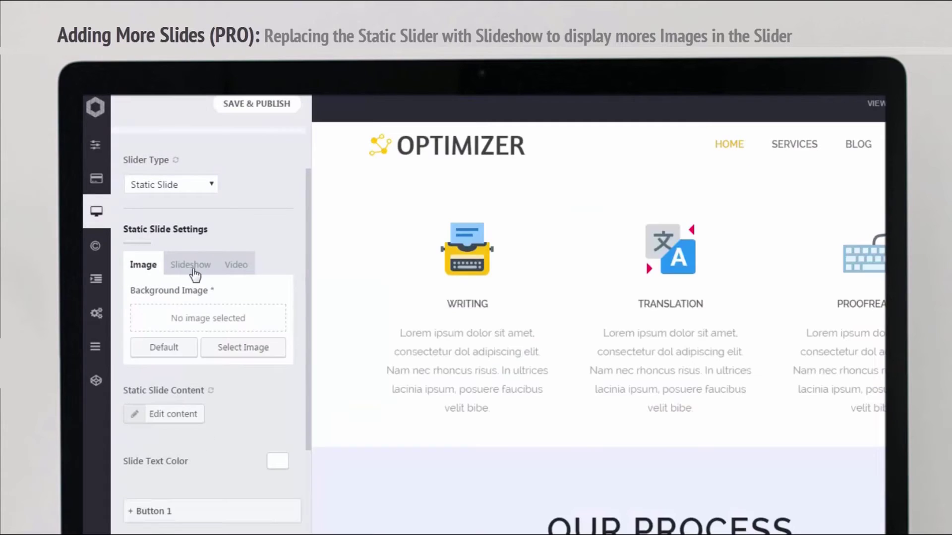
left_click(192, 268)
left_click(210, 367)
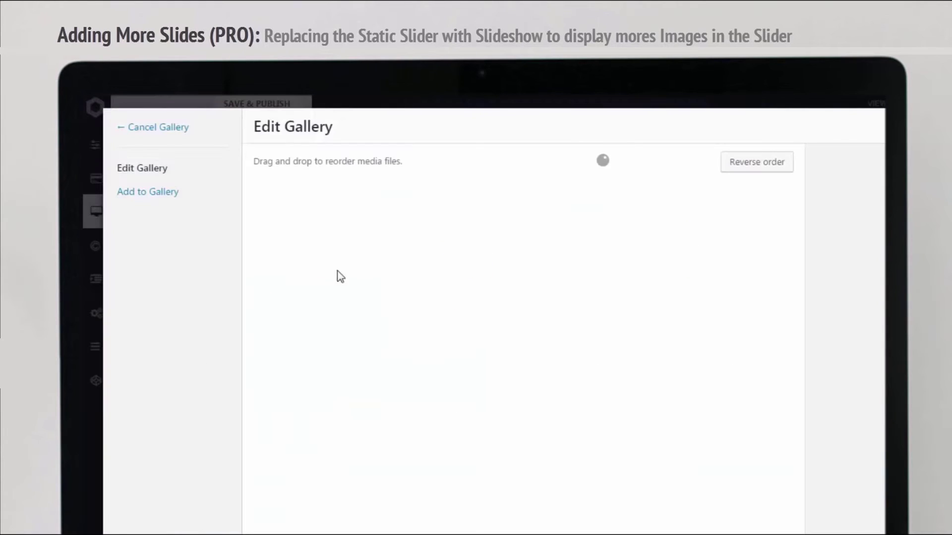
Upload the three slide images, slide1 to slide3, from the computer.
left_click(177, 191)
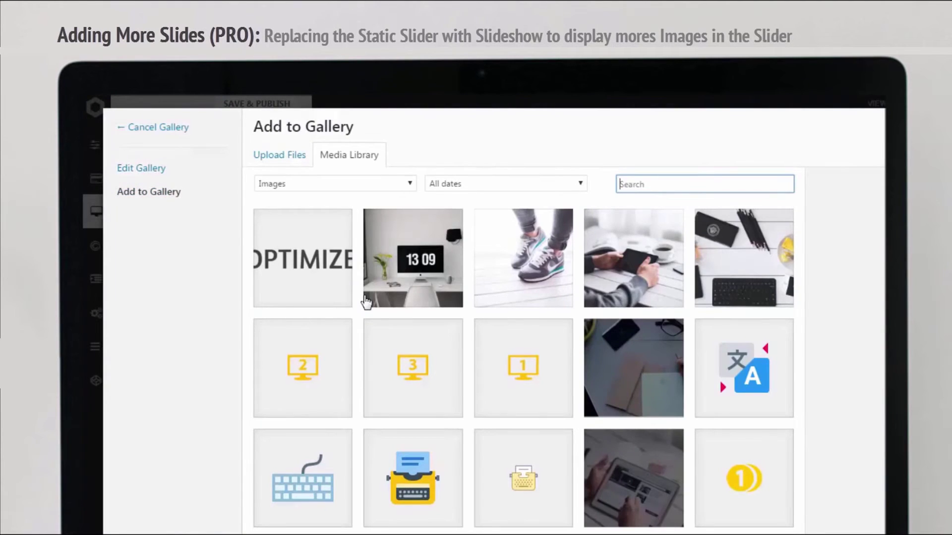
left_click(282, 159)
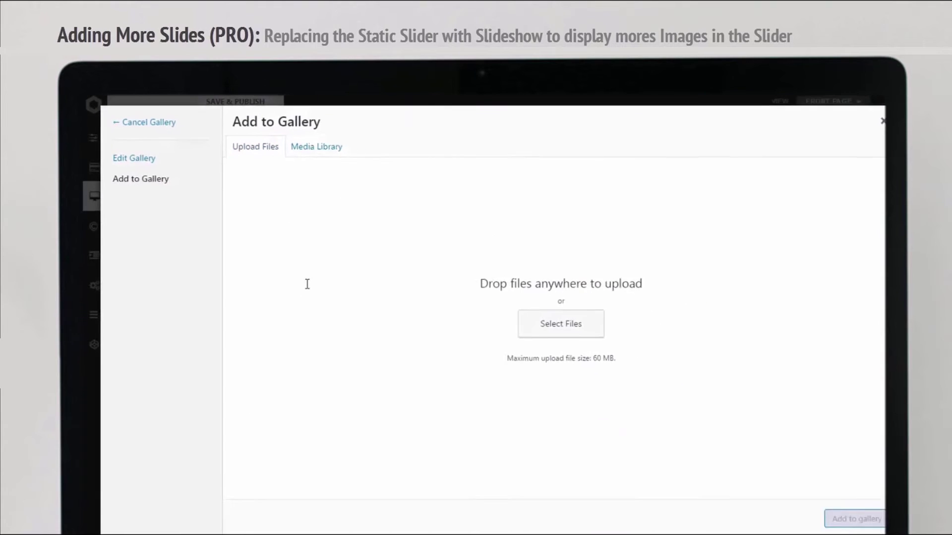
left_click(631, 361)
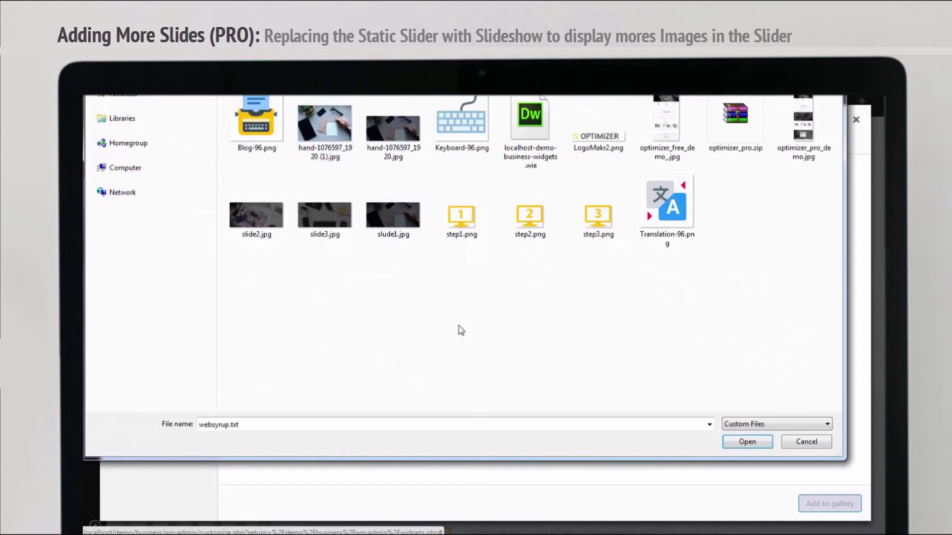
left_click(399, 232)
left_click(257, 233, "ctrl")
left_click(324, 218, "ctrl")
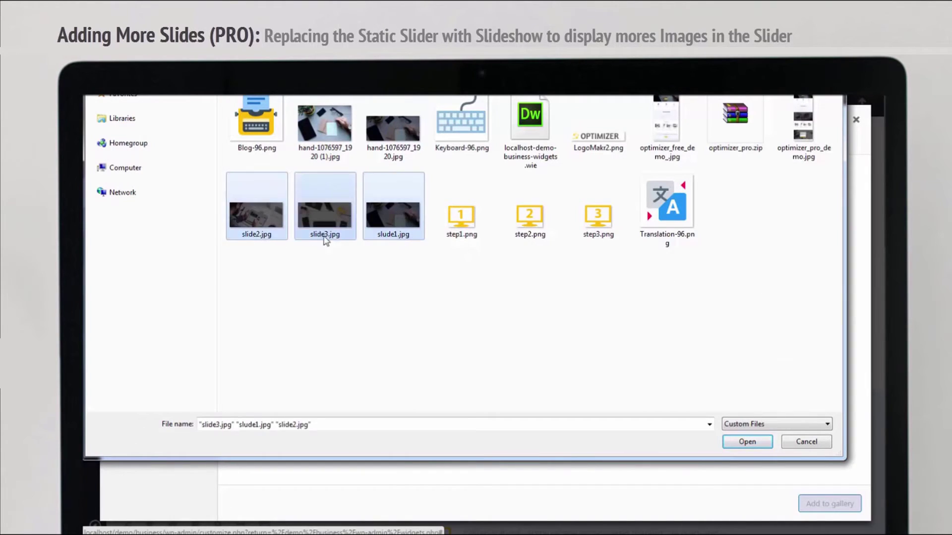
left_click(747, 442)
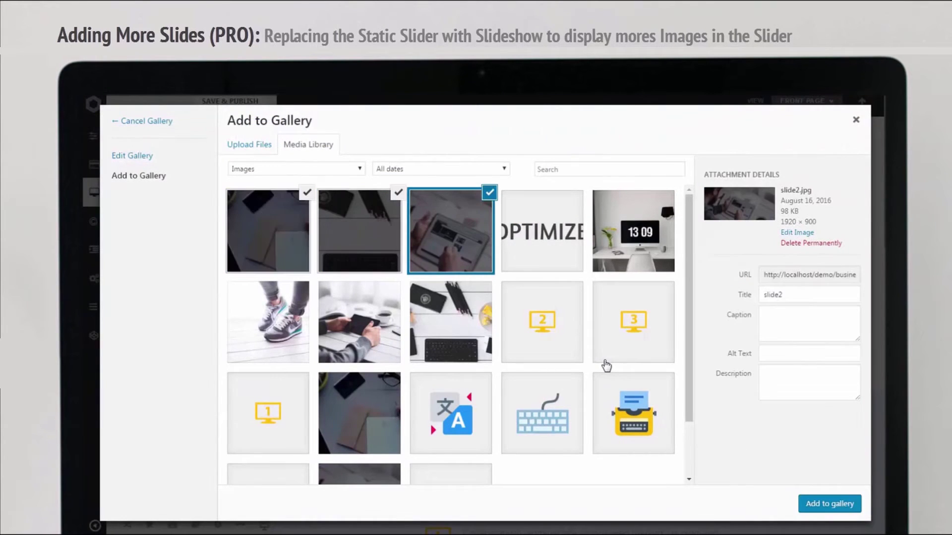
Add the three images to the gallery, reorder them, and update the slideshow gallery.
left_click(838, 504)
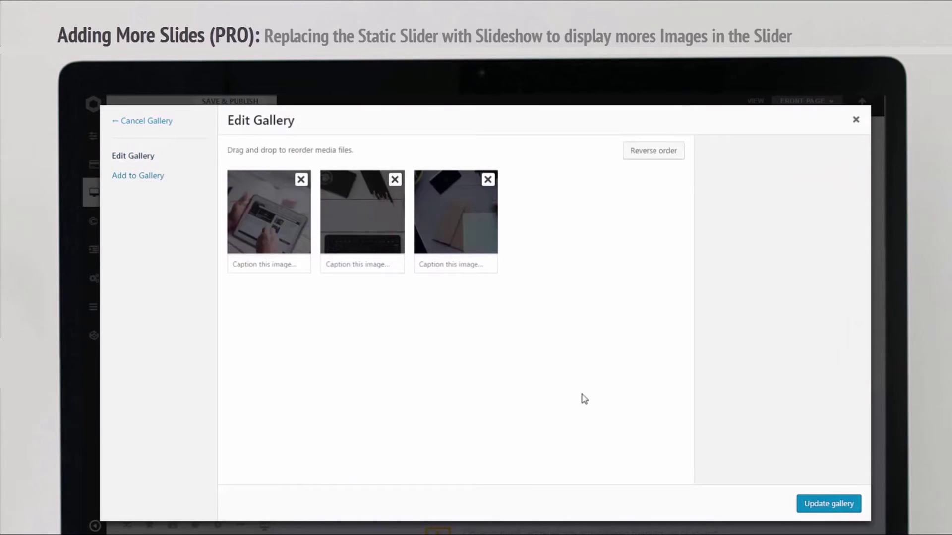
left_click_drag(435, 238, 261, 238)
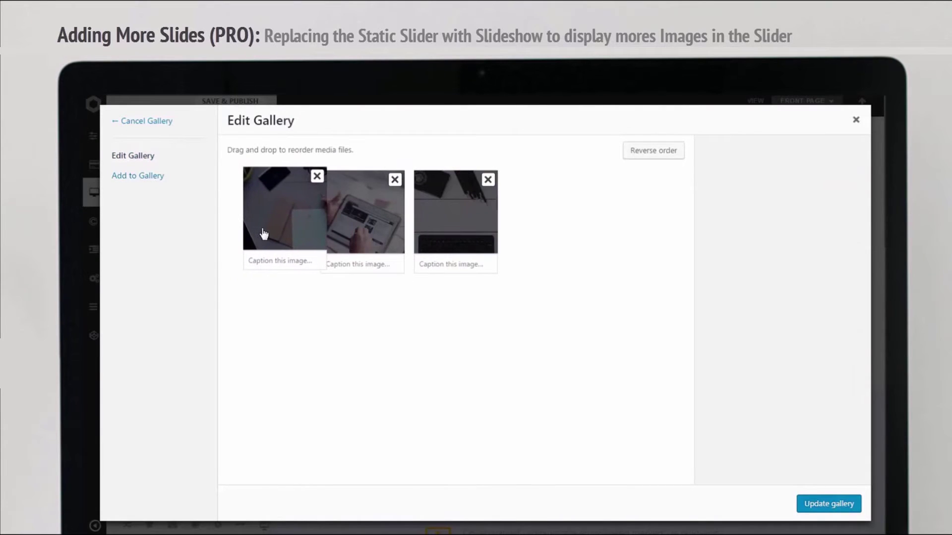
left_click_drag(450, 229, 388, 231)
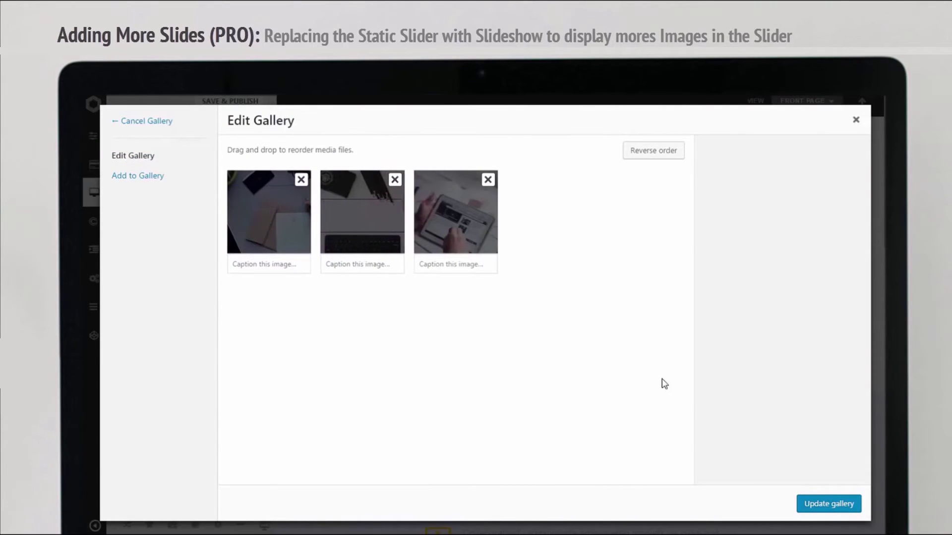
left_click(825, 504)
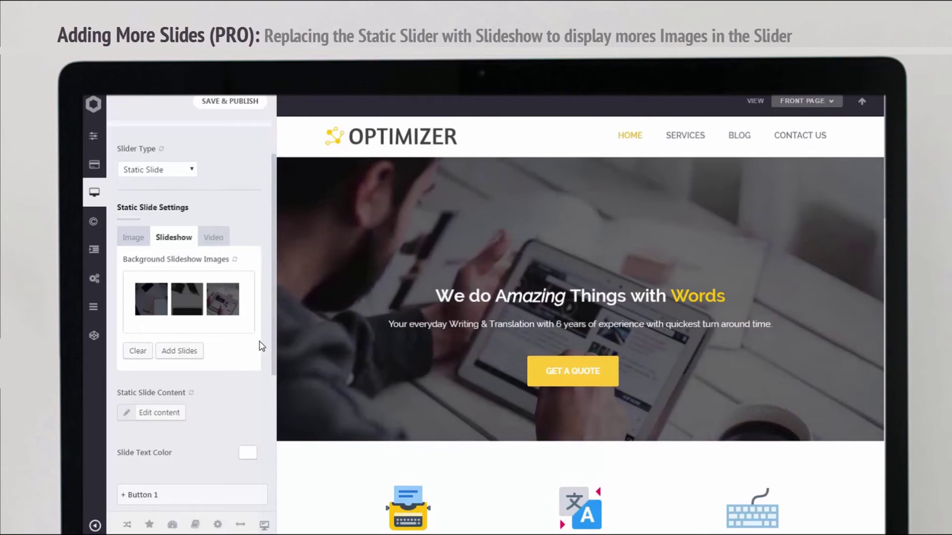
Save & Publish the three-image slideshow in the customizer until it reads Saved.
left_click(231, 104)
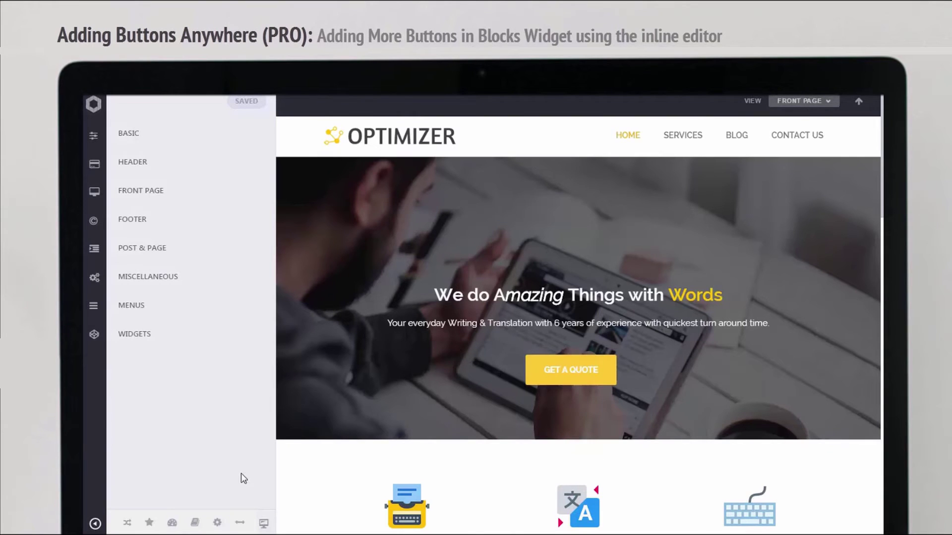
Insert a button on a new line below the Writing block's text, labelled More.
scroll(312, 425, "down", 5)
left_click(431, 432)
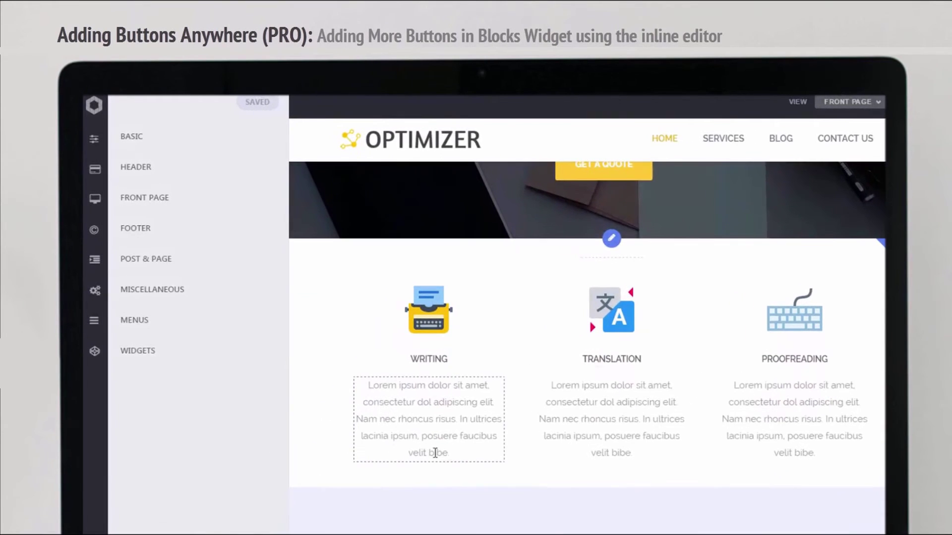
key("Return")
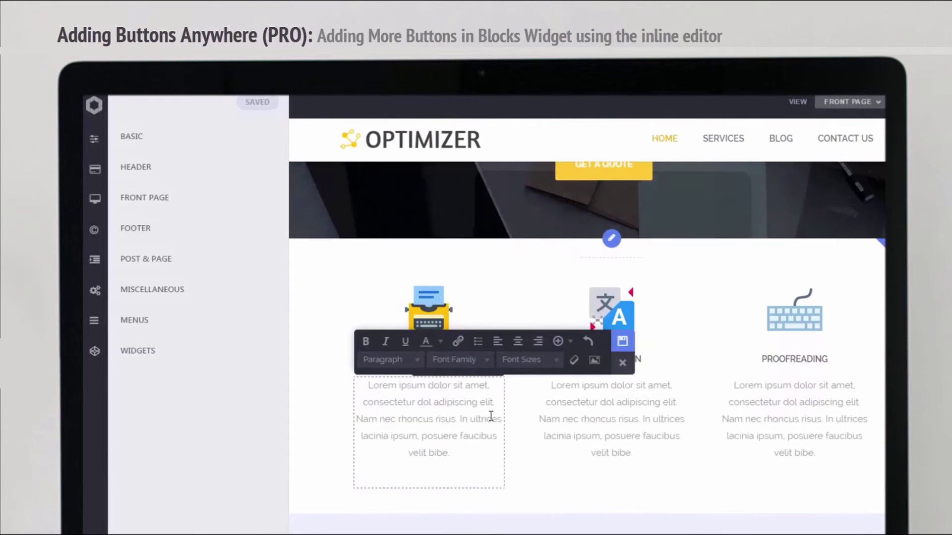
left_click(565, 342)
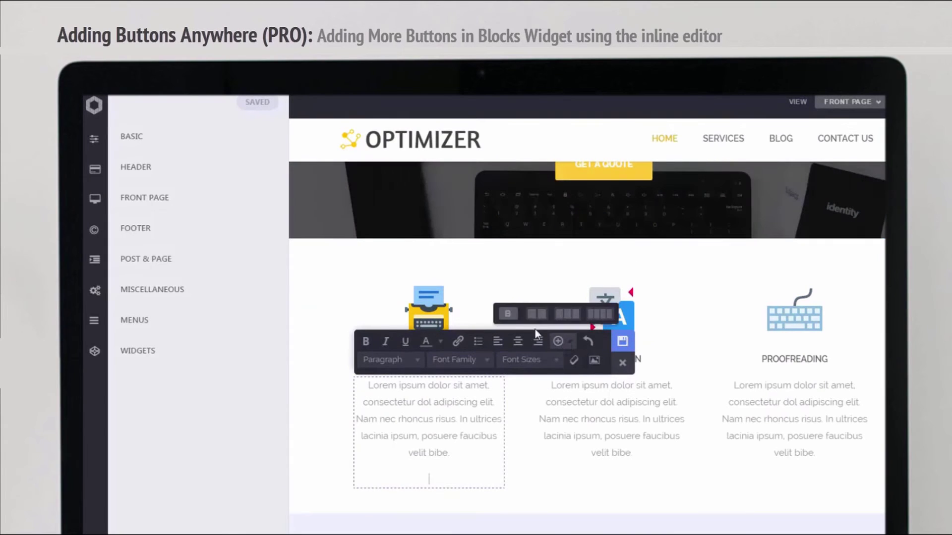
left_click(509, 314)
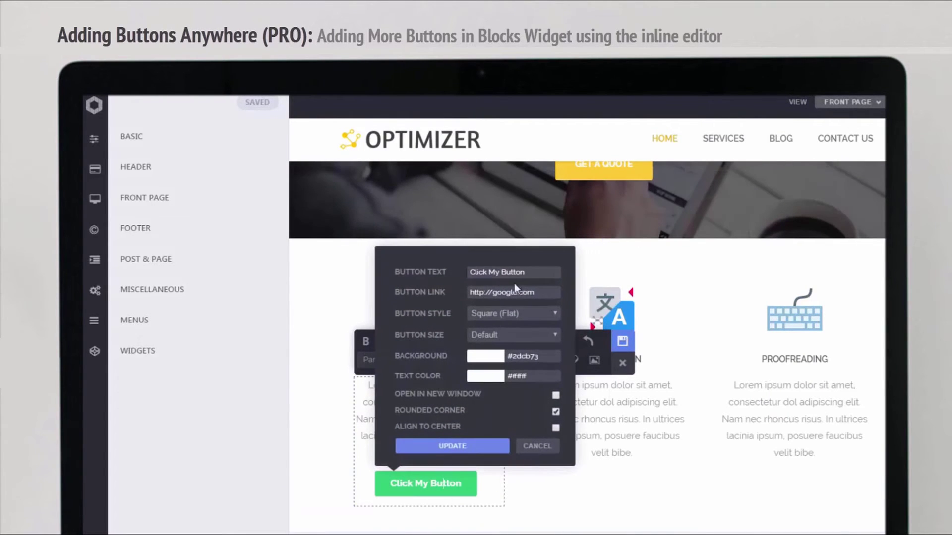
left_click(525, 273)
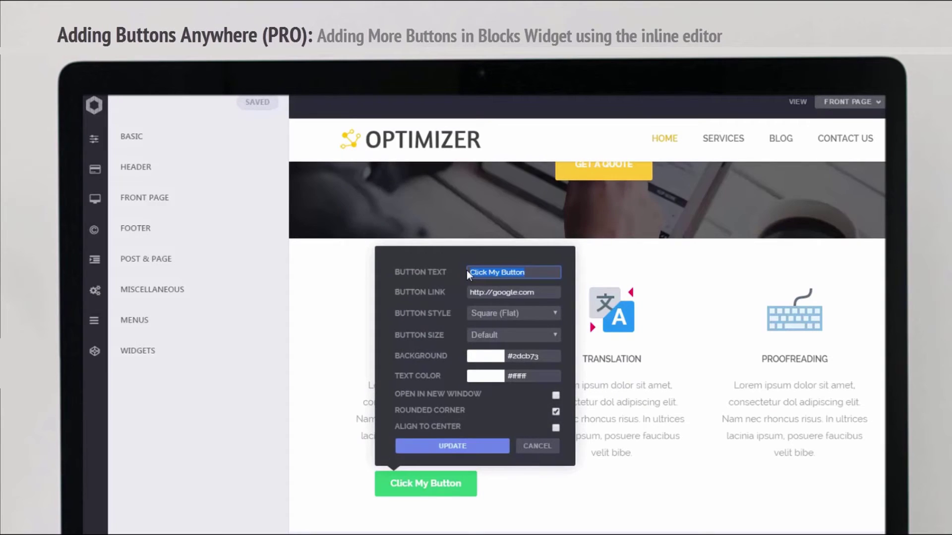
type("More")
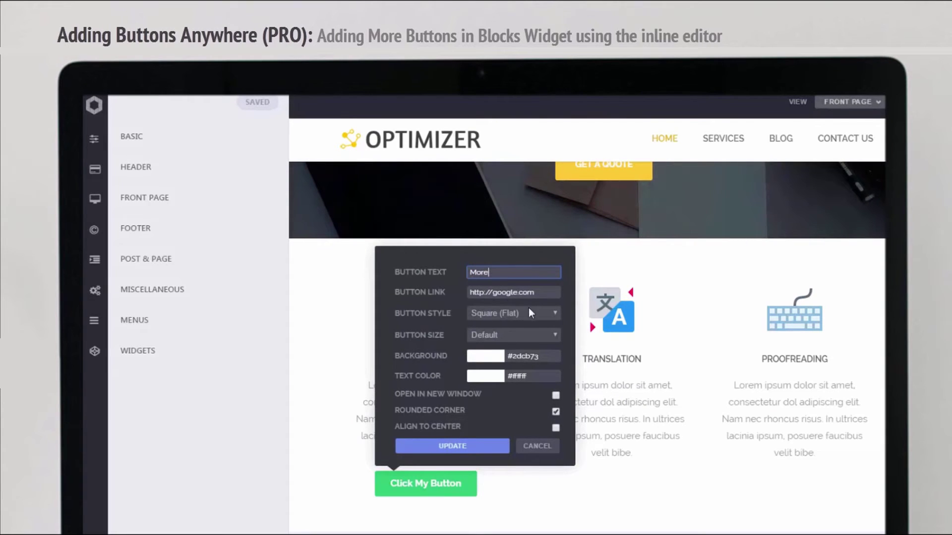
Make the button Square (Hollow) with #e0b826 background and text colours, then open the Blocks widget settings.
left_click(528, 308)
left_click(519, 334)
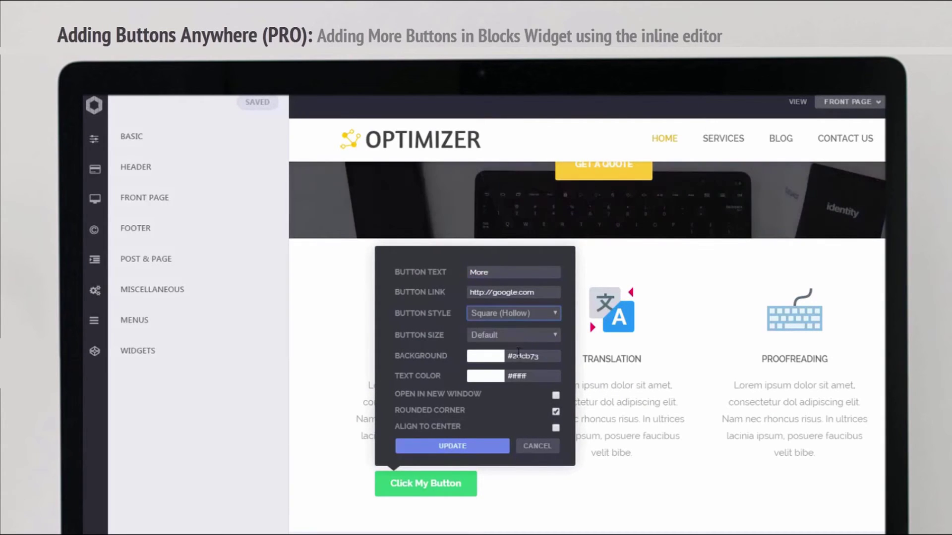
left_click(518, 356)
type("#cfab29")
left_click(553, 378)
key("Return")
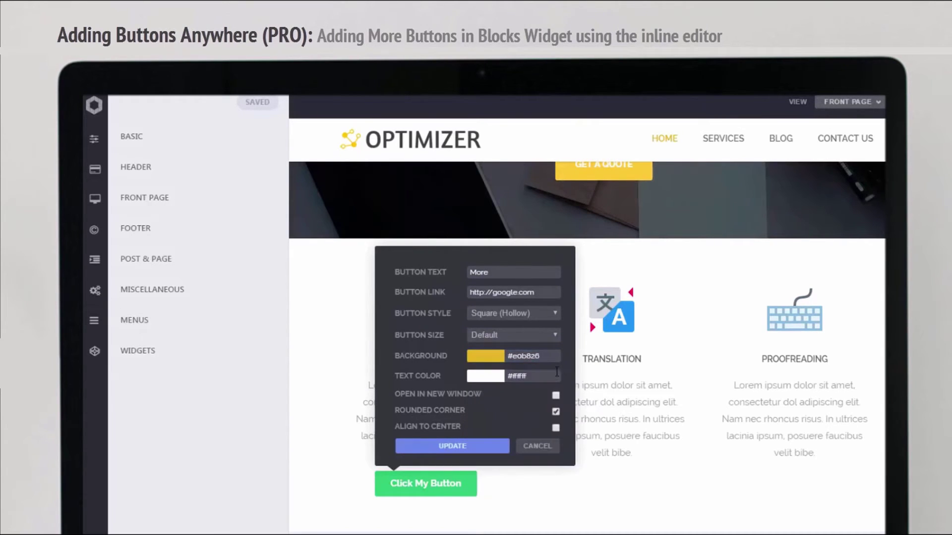
left_click(542, 356)
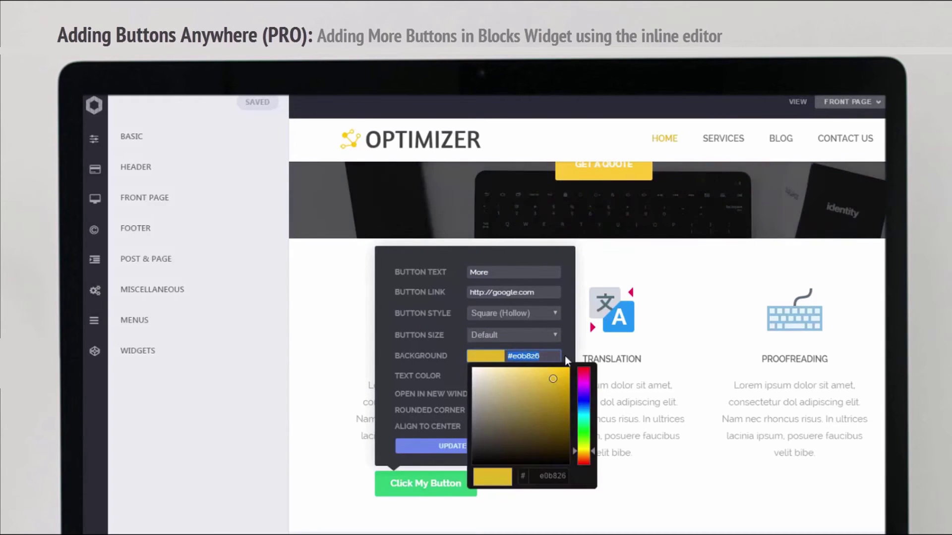
key("ctrl+c")
key("Return")
left_click(545, 375)
key("ctrl+v")
key("Return")
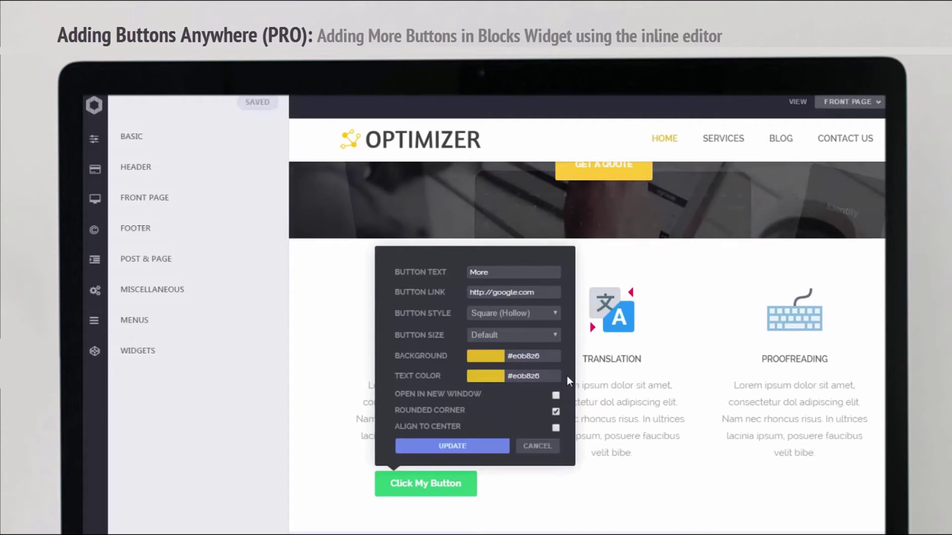
left_click(484, 447)
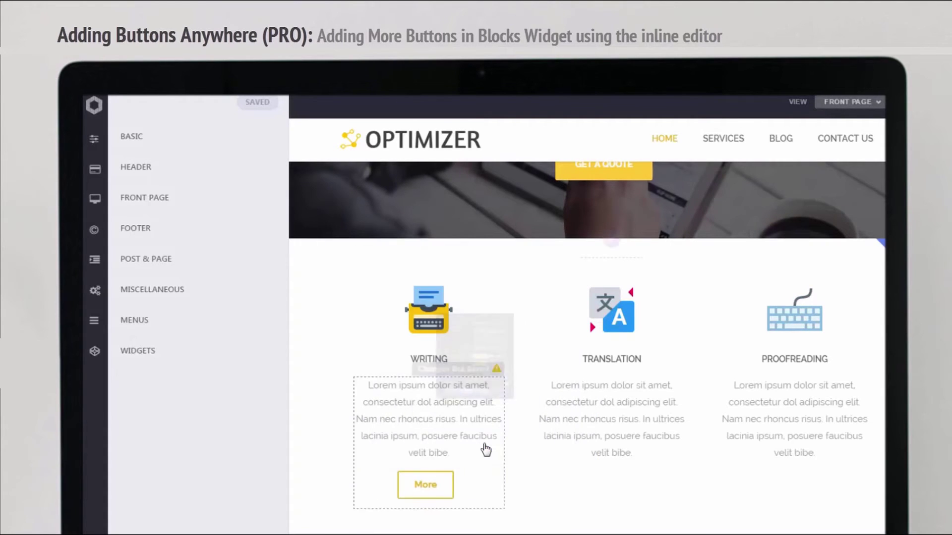
left_click(484, 442)
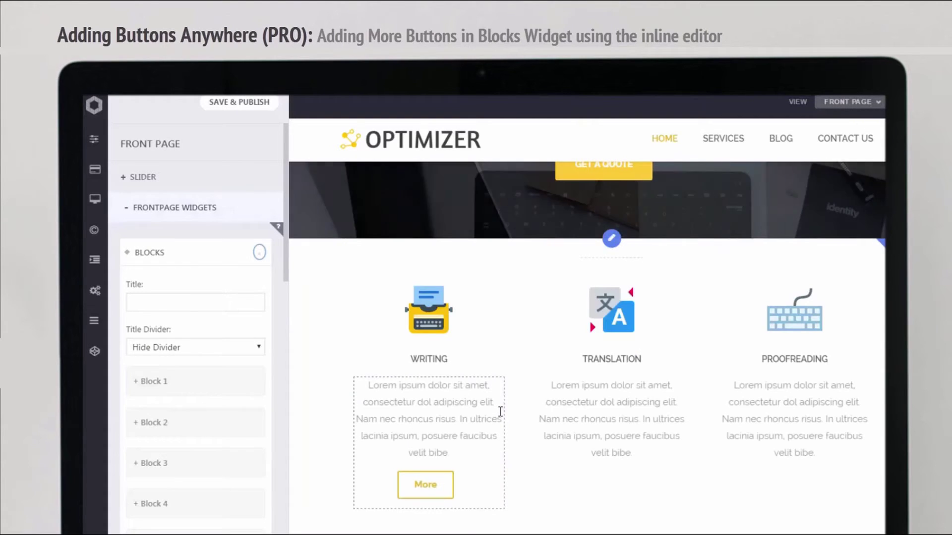
Insert a single button below the Translation block's text and select its label for renaming.
left_click(649, 455)
key("Return")
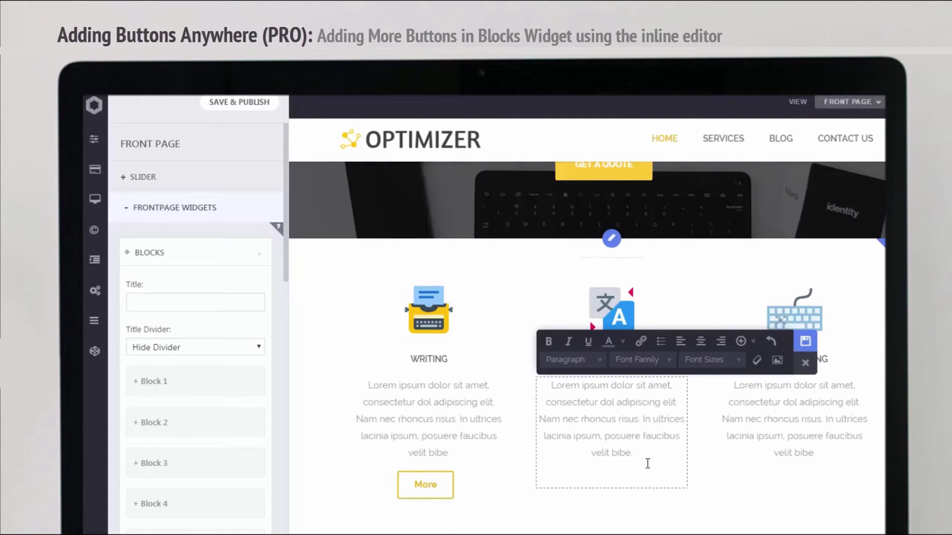
left_click(742, 342)
left_click(690, 315)
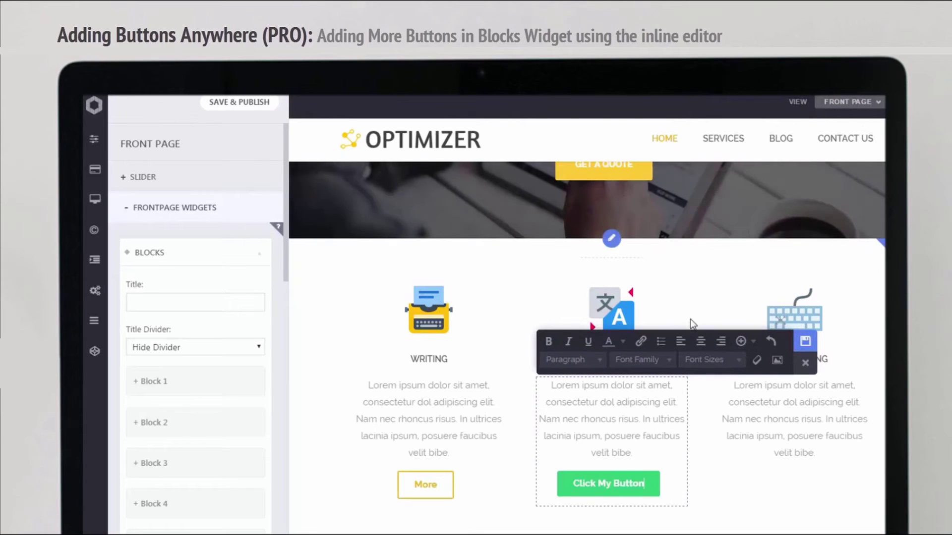
left_click(629, 490)
left_click_drag(708, 272, 650, 273)
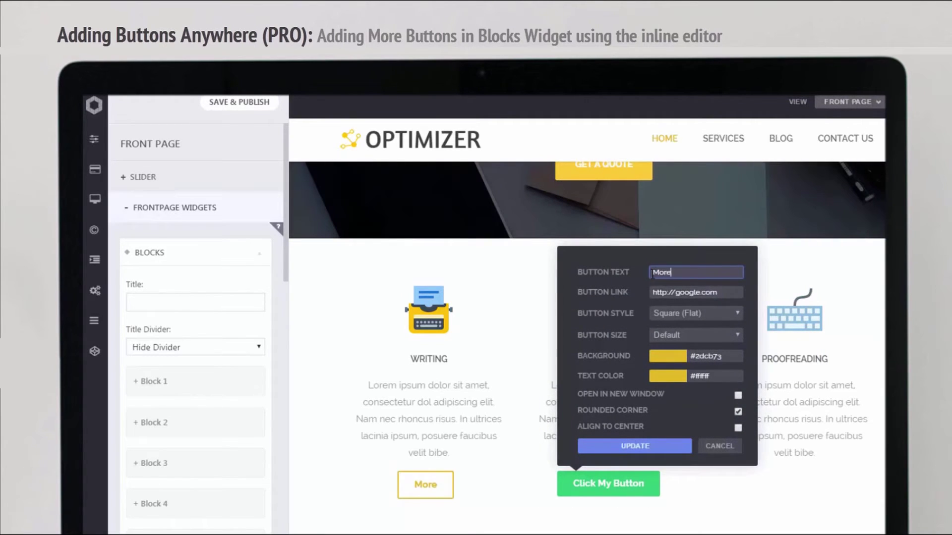
Style the button Square (Hollow) with #e0b826 colours, apply it, and save the Translation block.
left_click(706, 314)
left_click(709, 334)
left_click(735, 356)
double_click(735, 355)
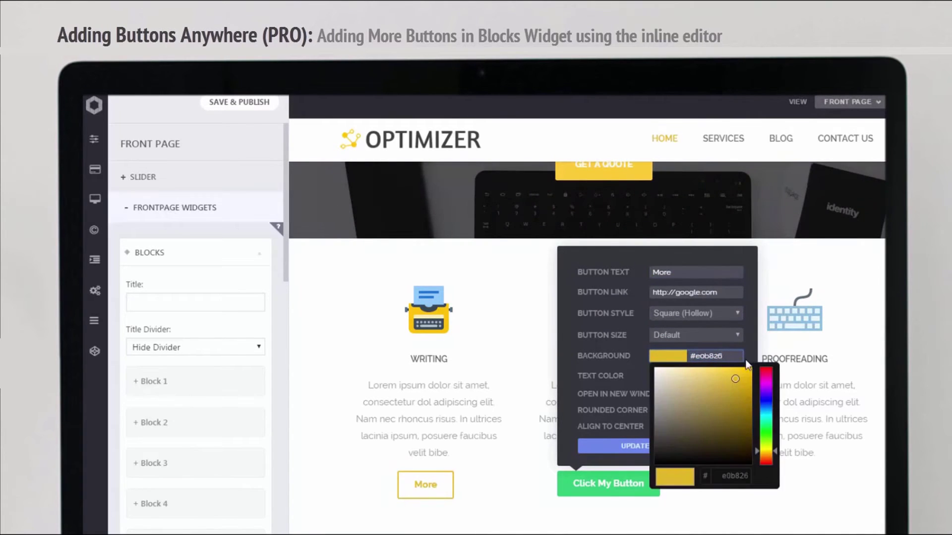
left_click(683, 376)
left_click(752, 377)
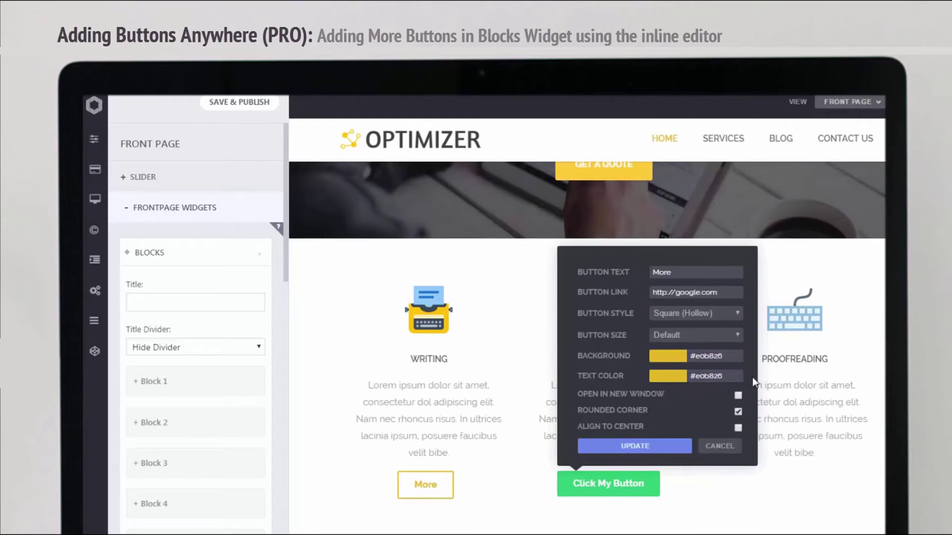
left_click(640, 446)
left_click(646, 449)
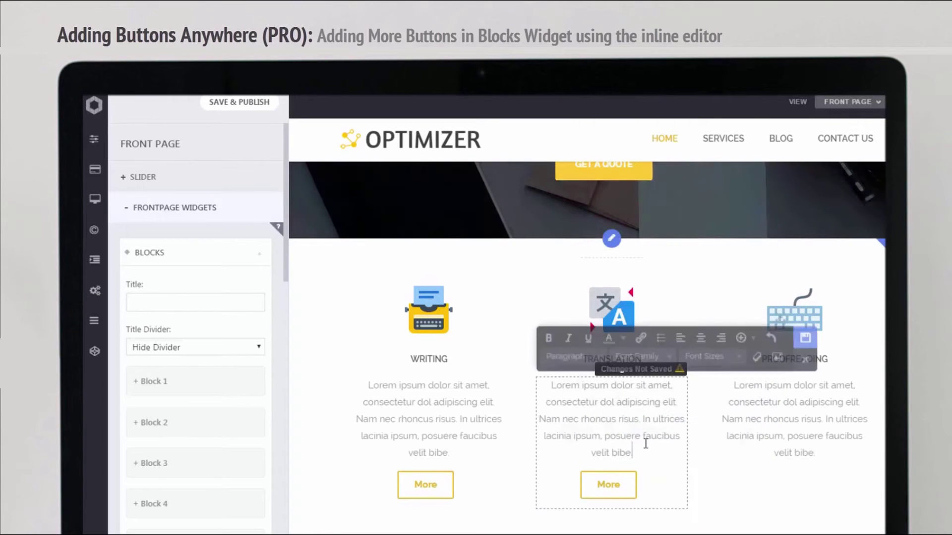
left_click(804, 349)
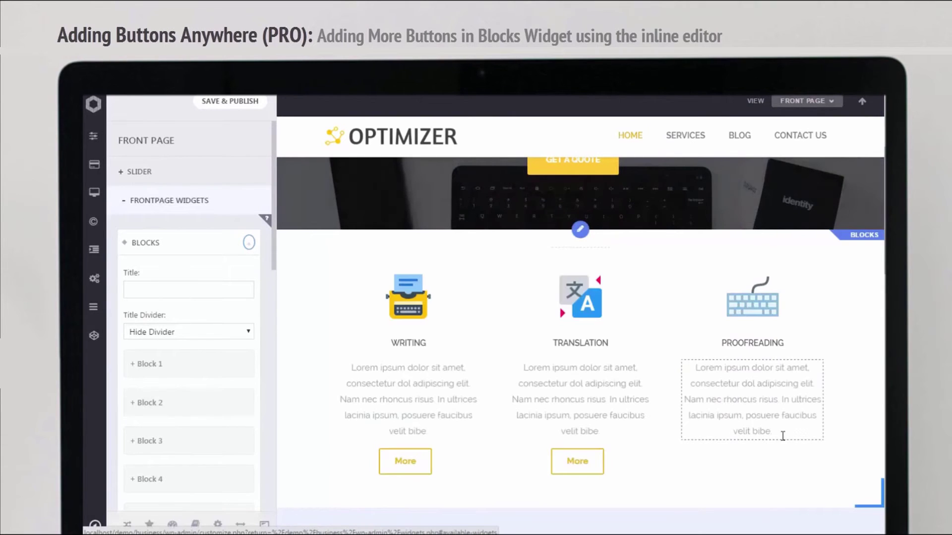
Insert a single button into the Proofreading block and label it More.
left_click(786, 436)
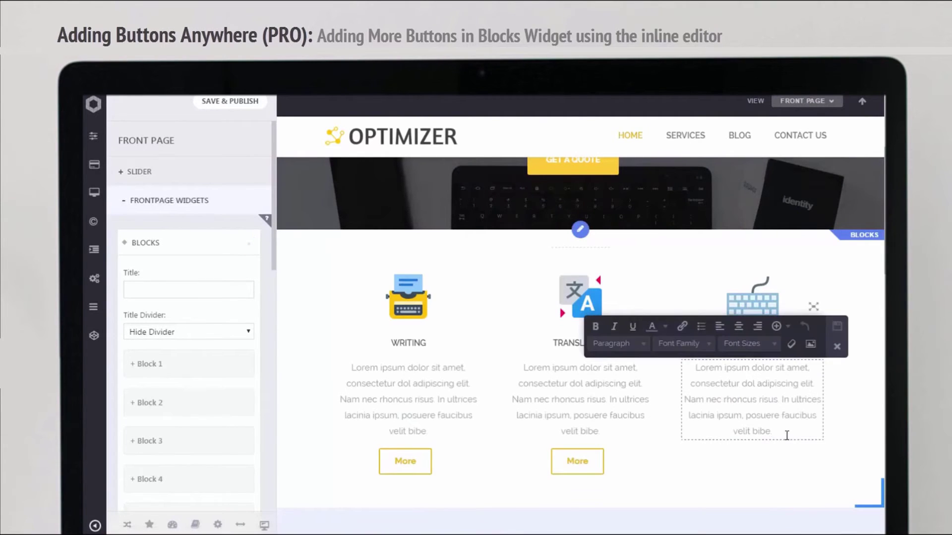
left_click(779, 329)
left_click(731, 303)
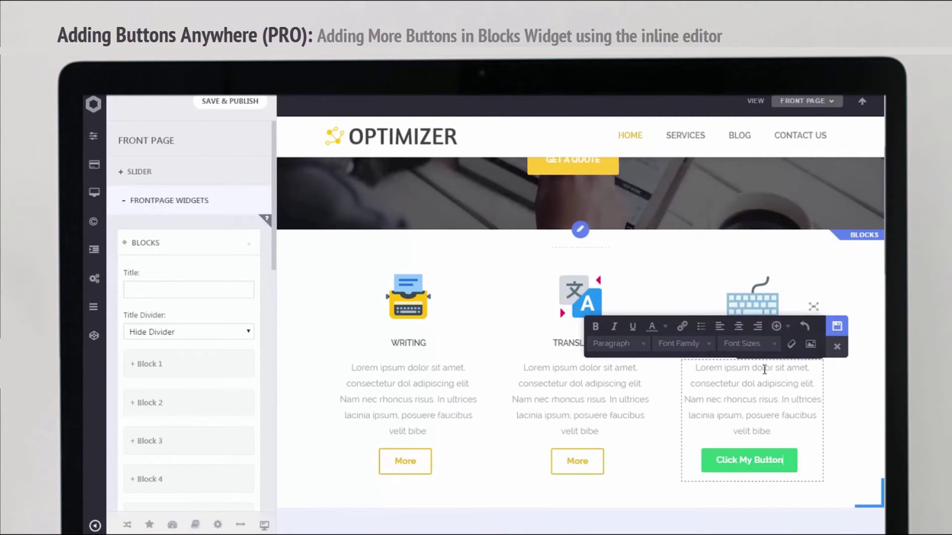
left_click(749, 459)
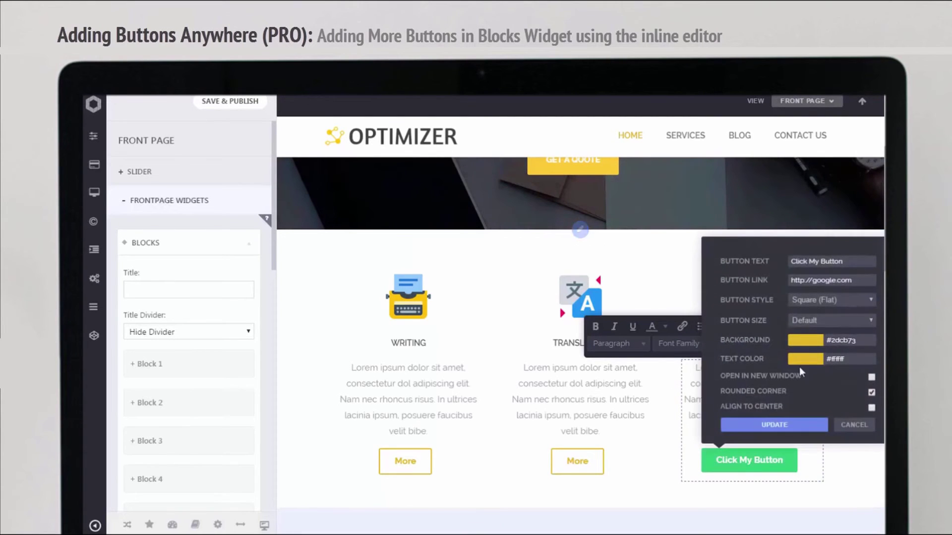
left_click_drag(850, 261, 784, 260)
type("More")
Make it Square (Hollow) with #e0b826 background, save the block, and Save & Publish.
left_click(858, 296)
left_click(849, 308)
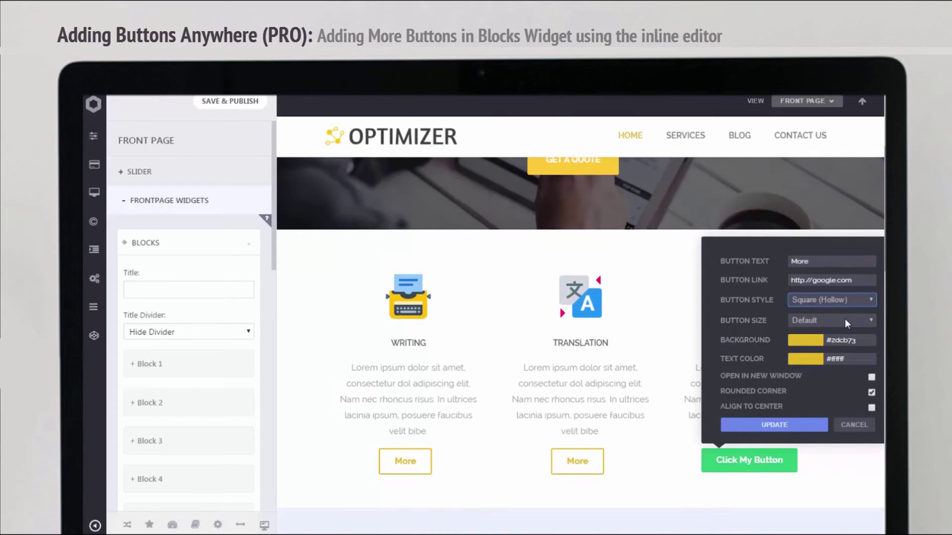
left_click(856, 341)
left_click_drag(855, 341, 826, 341)
key("ctrl+v")
key("Tab")
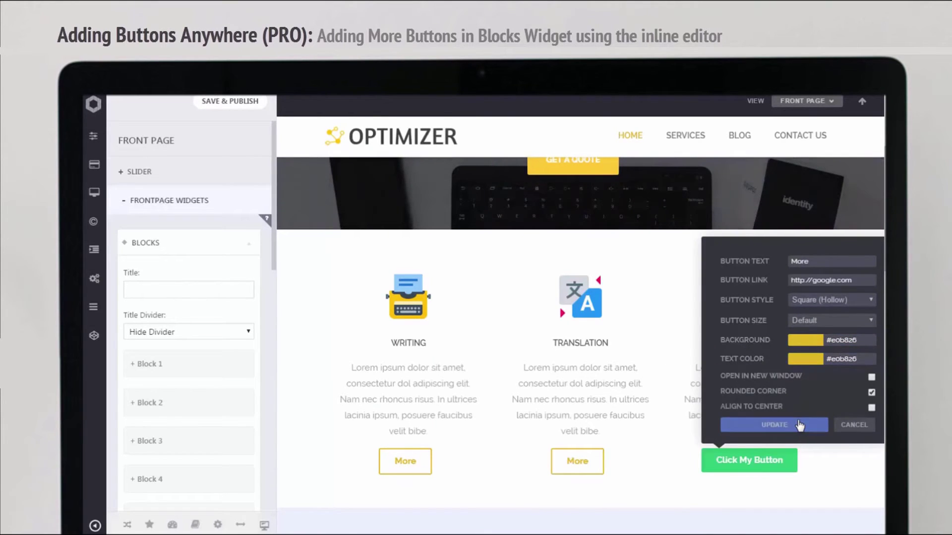
left_click(799, 425)
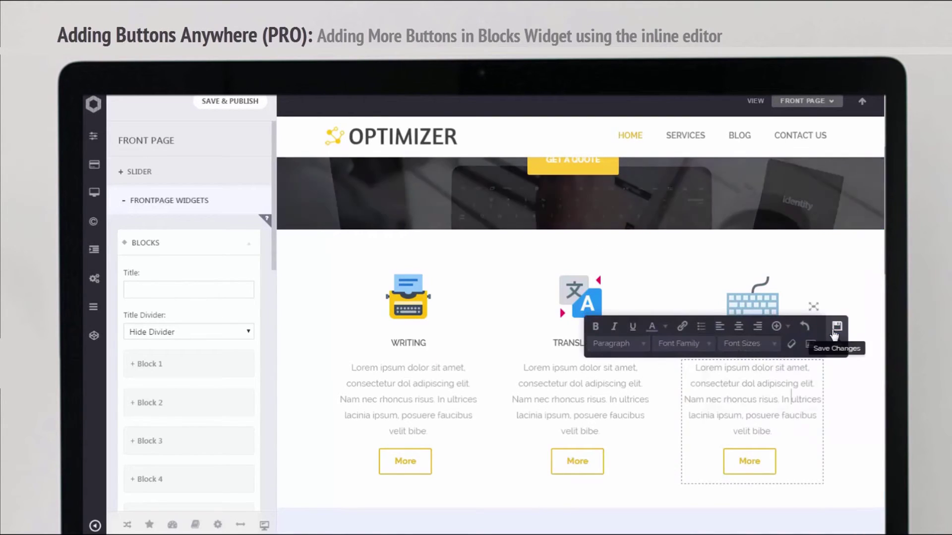
left_click(834, 324)
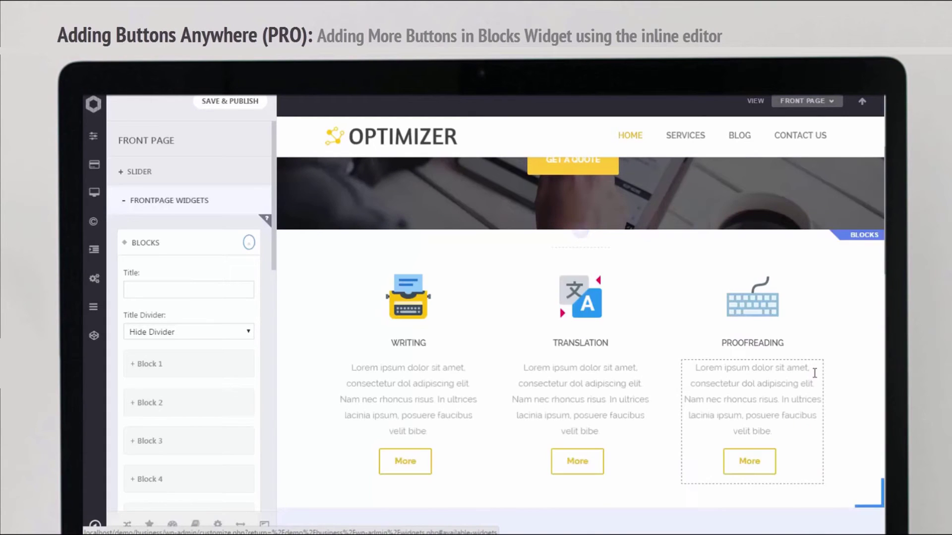
left_click(248, 113)
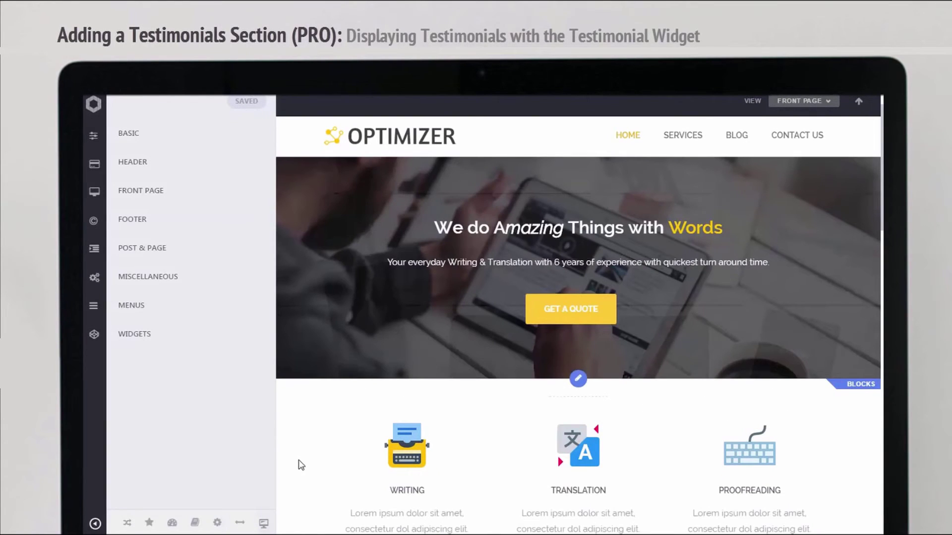
Add a Testimonial widget using + Add Widget Here at the bottom of the front page.
scroll(300, 464, "down", 15)
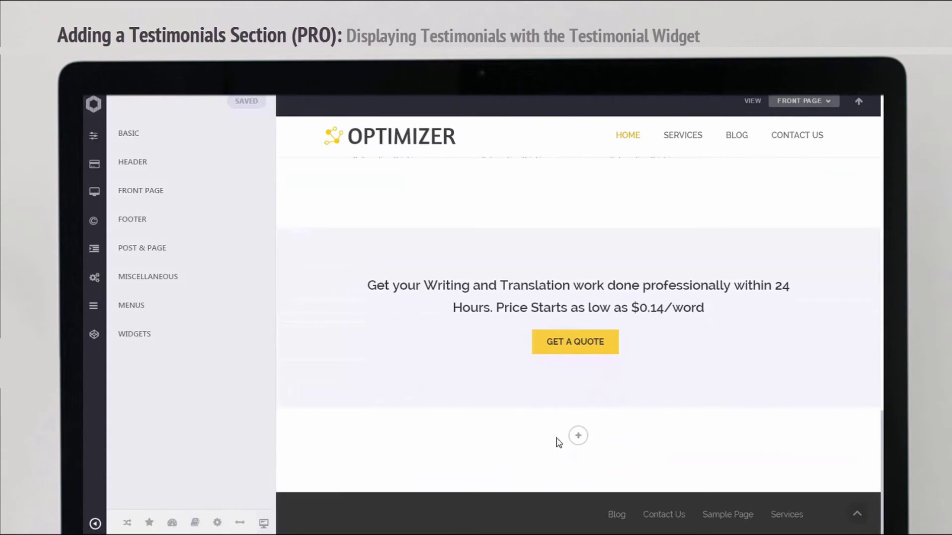
left_click(576, 435)
scroll(549, 401, "down", 2)
scroll(549, 401, "down", 4)
left_click(500, 365)
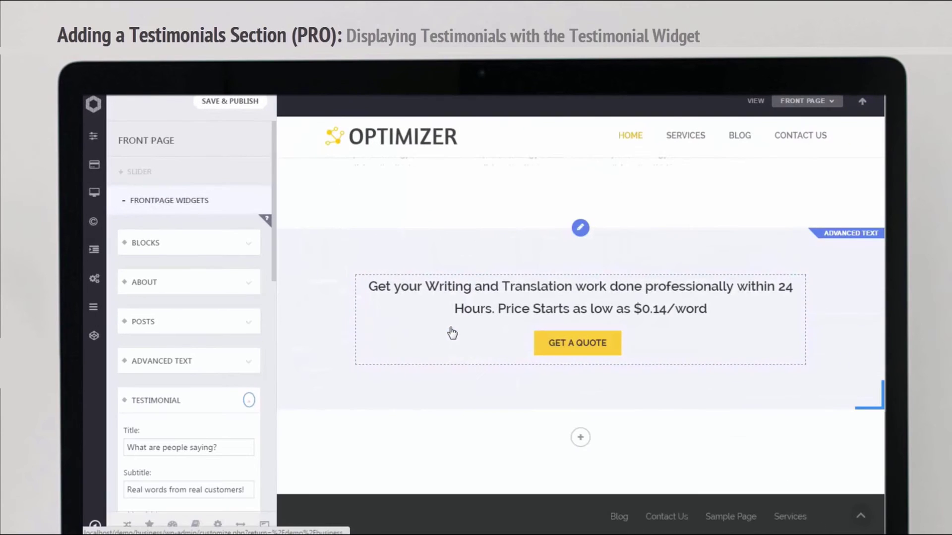
scroll(229, 413, "down", 3)
scroll(356, 397, "down", 3)
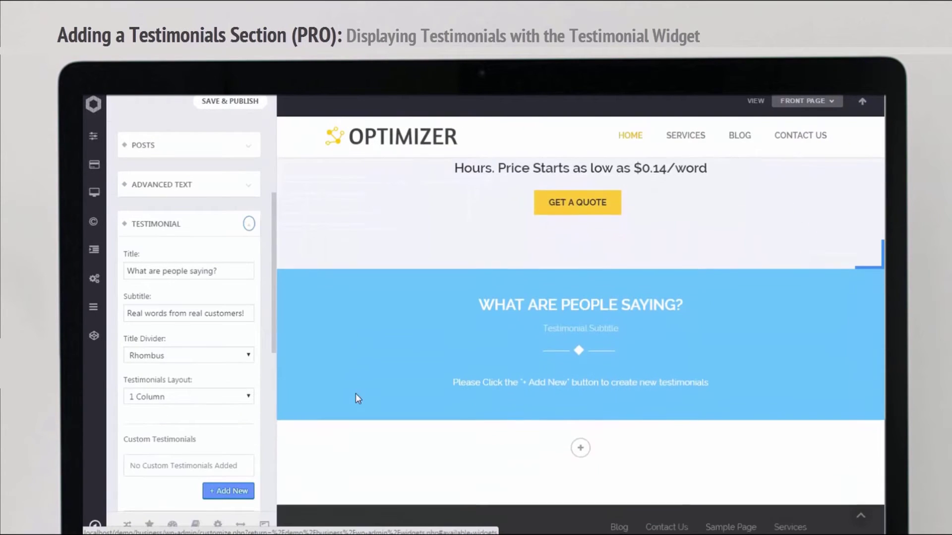
Add a testimonial entry with client name, occupation, pasted testimony and the glasses-wearing man's photo.
scroll(264, 400, "down", 4)
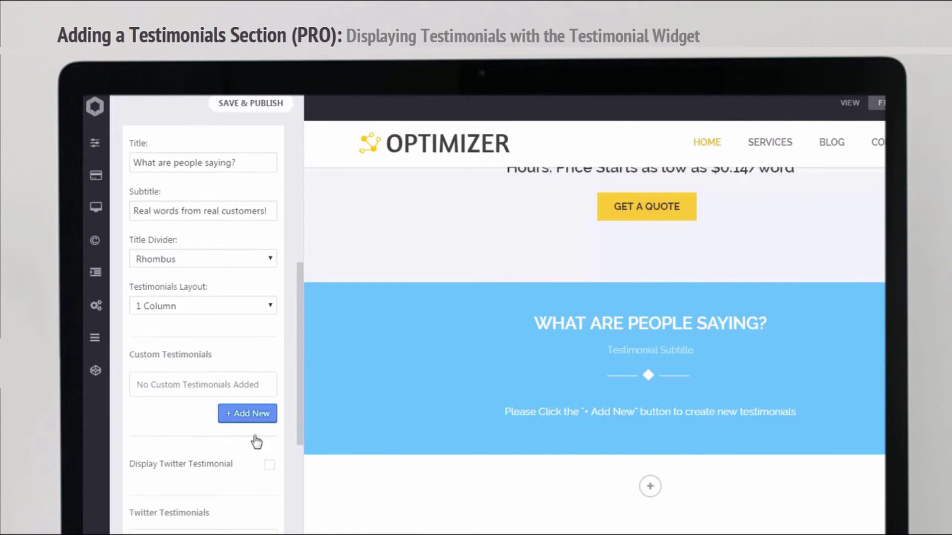
left_click(252, 414)
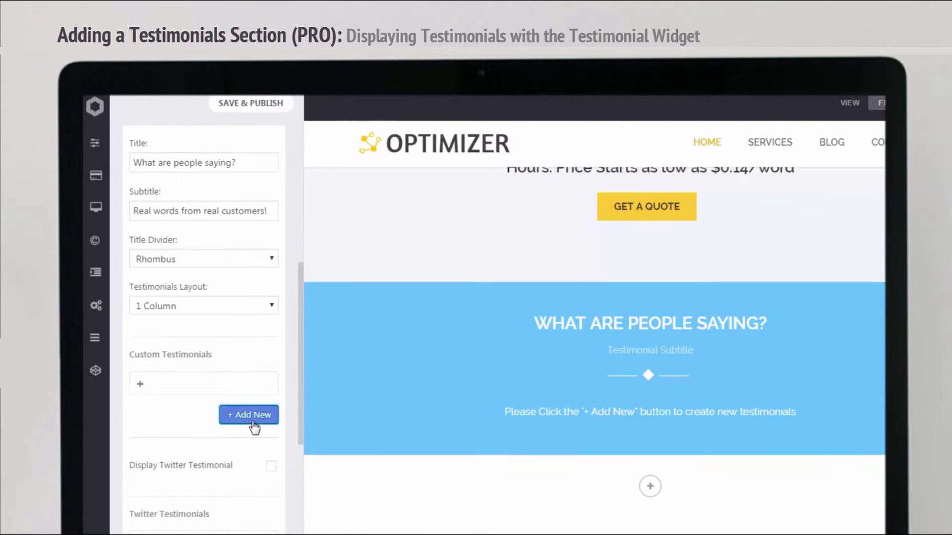
scroll(223, 397, "down", 2)
left_click(207, 352)
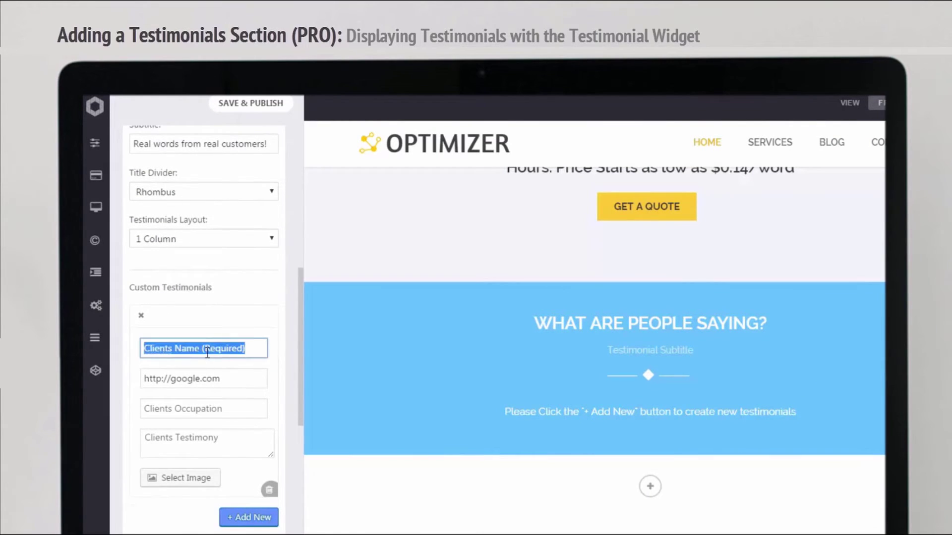
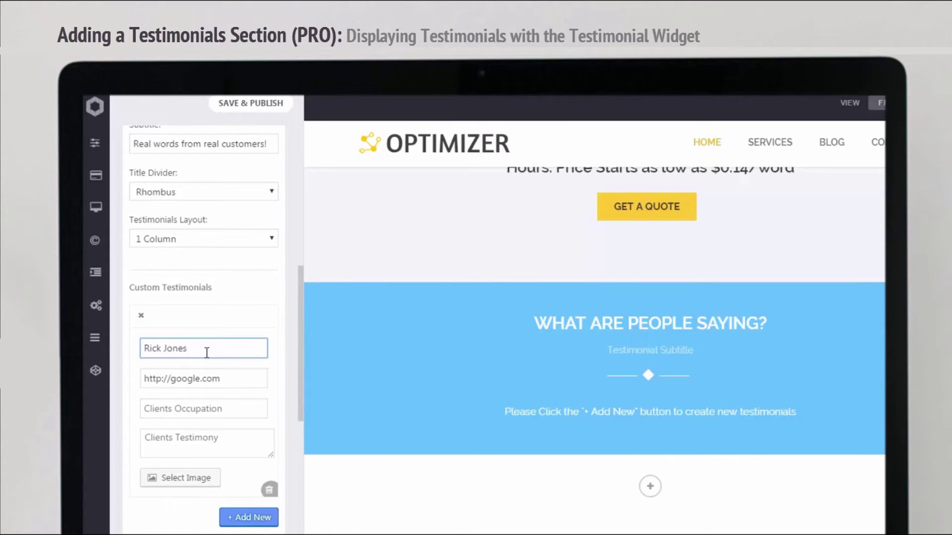
left_click(216, 404)
left_click(159, 441)
key("ctrl+v")
left_click(176, 478)
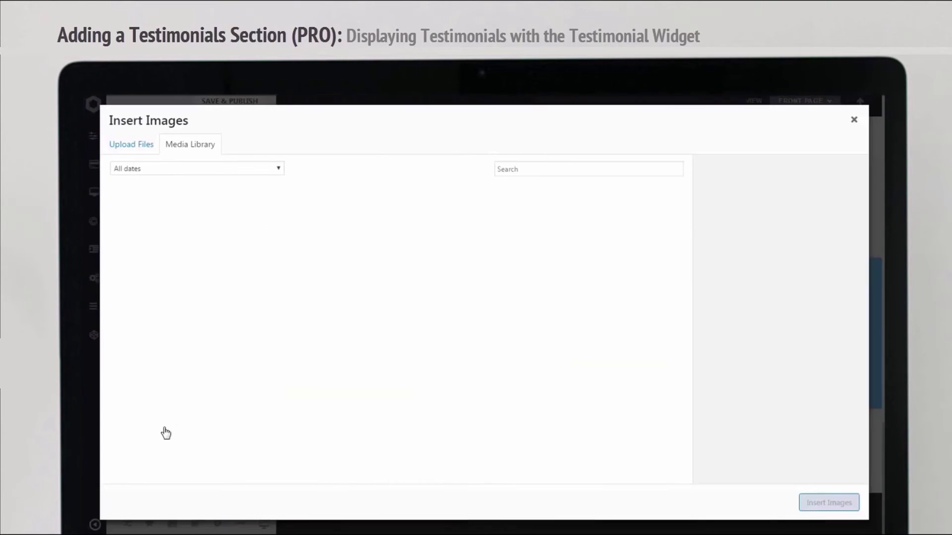
left_click(310, 250)
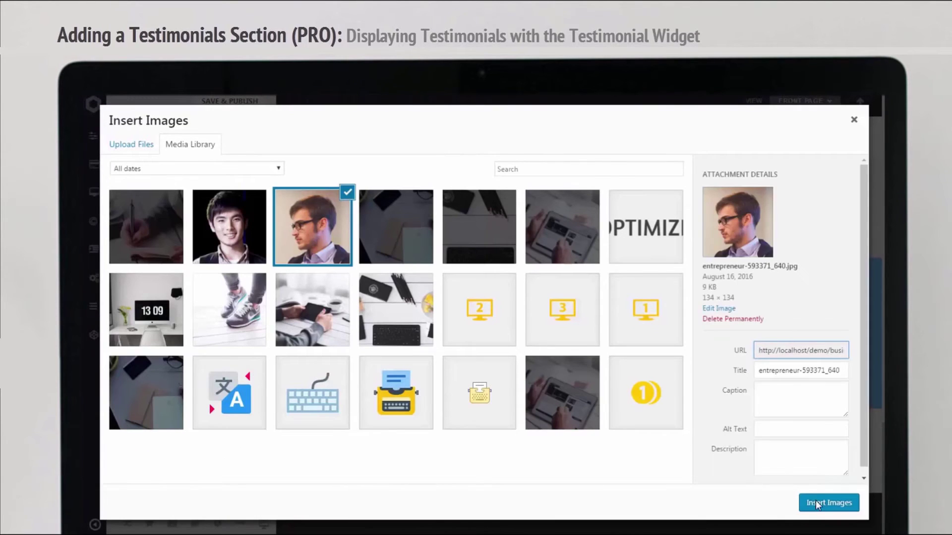
left_click(816, 502)
left_click(191, 296)
Add another testimonial with the client's name, pasted testimony and the young man's portrait.
left_click(219, 319)
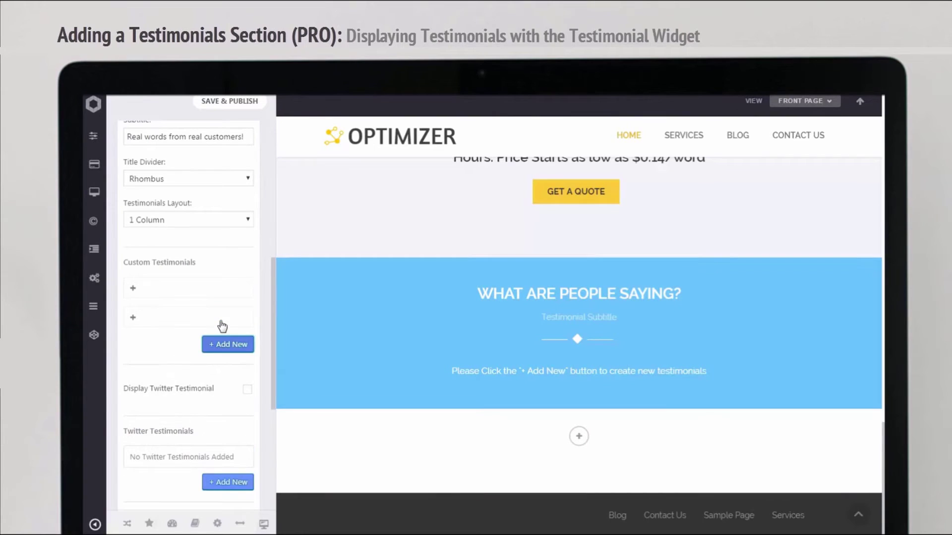
left_click(182, 319)
triple_click(173, 344)
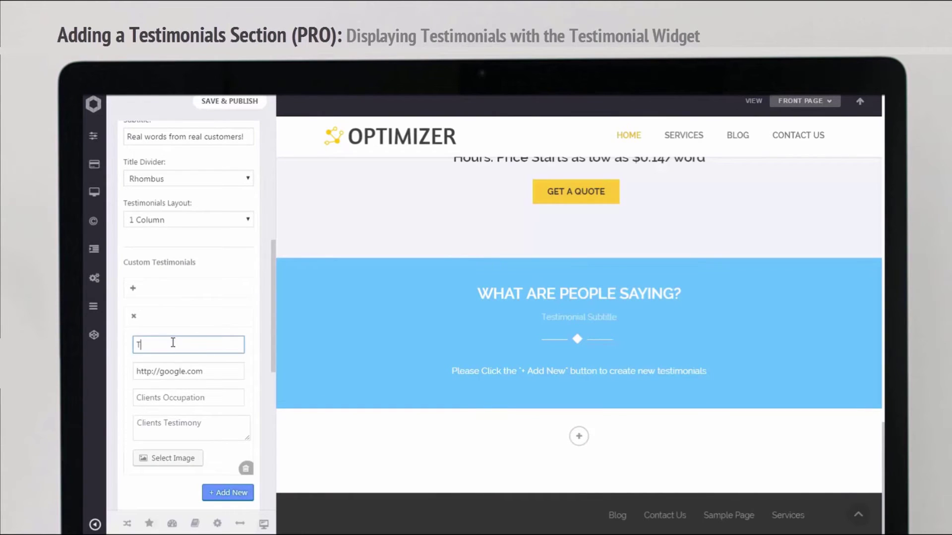
scroll(187, 354, "down", 2)
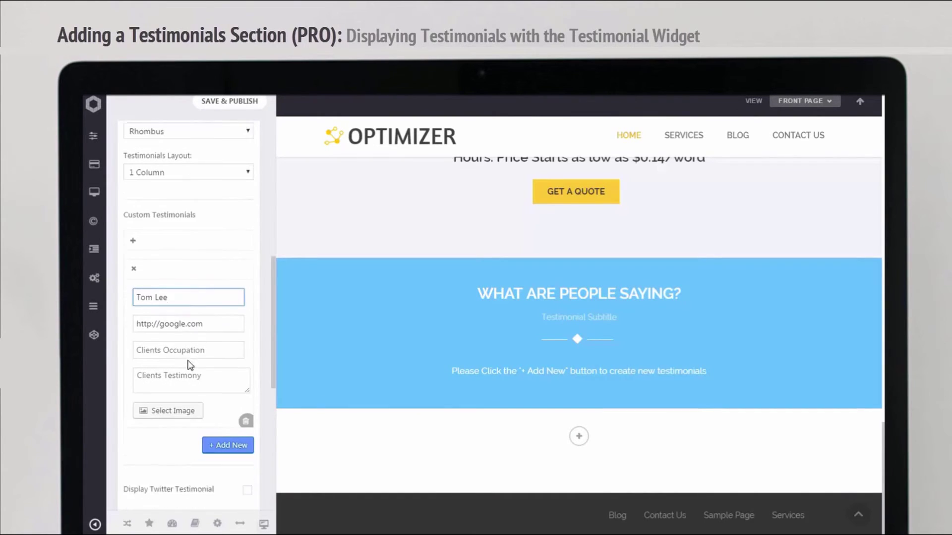
left_click(189, 370)
key("ctrl+v")
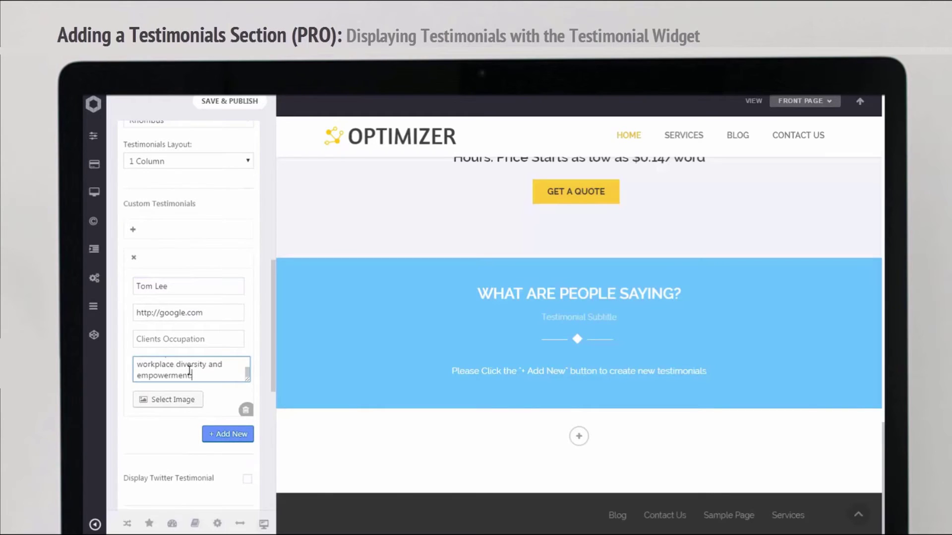
left_click(183, 400)
left_click(255, 255)
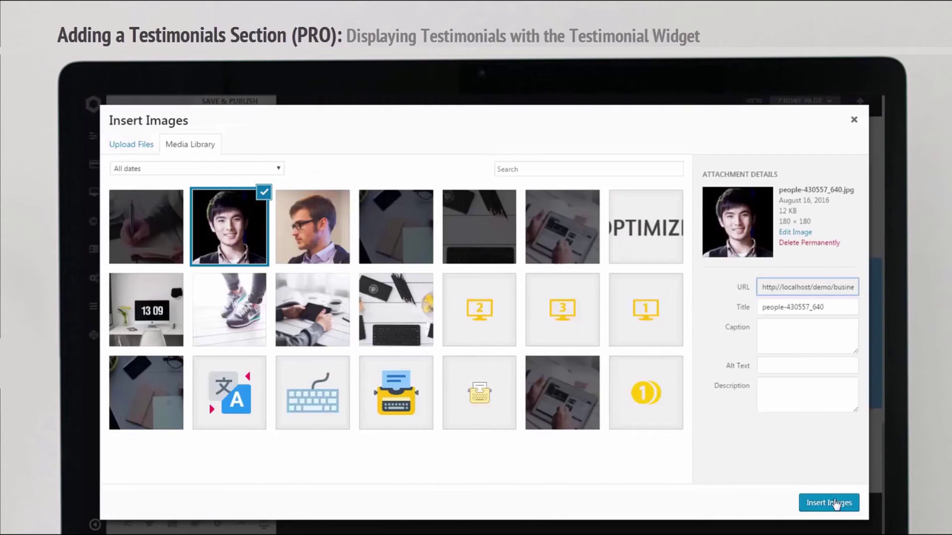
left_click(828, 502)
left_click(224, 267)
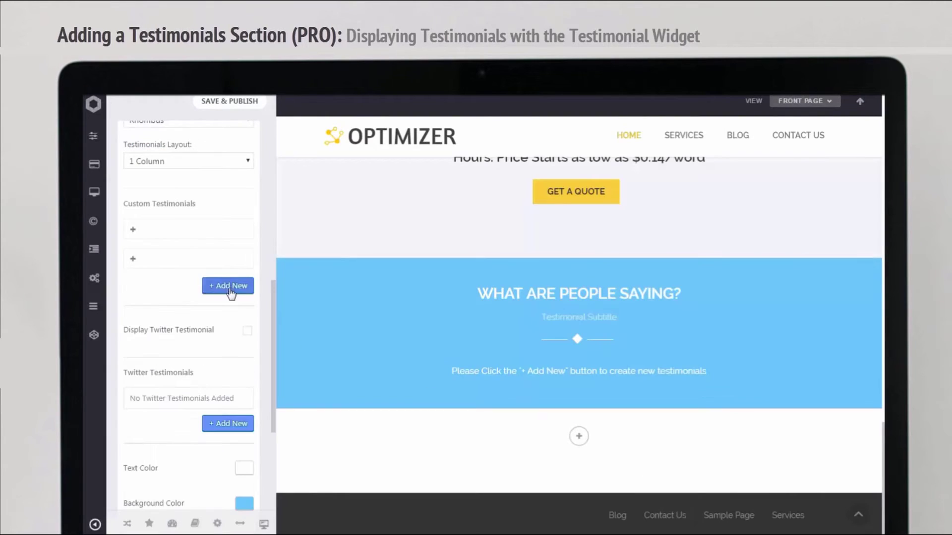
scroll(233, 372, "down", 5)
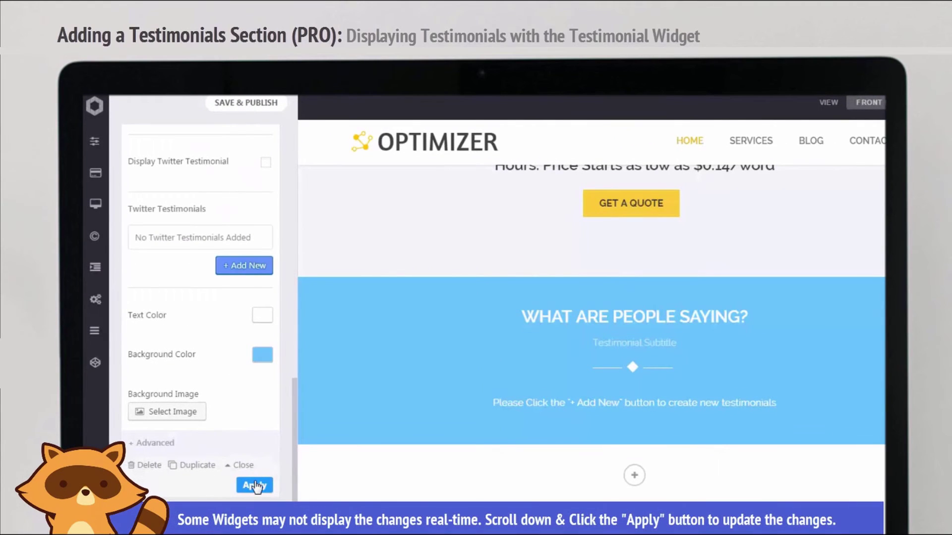
Apply the testimonials, set the hand-writing photo testimonial_bg as section background, and publish.
left_click(255, 486)
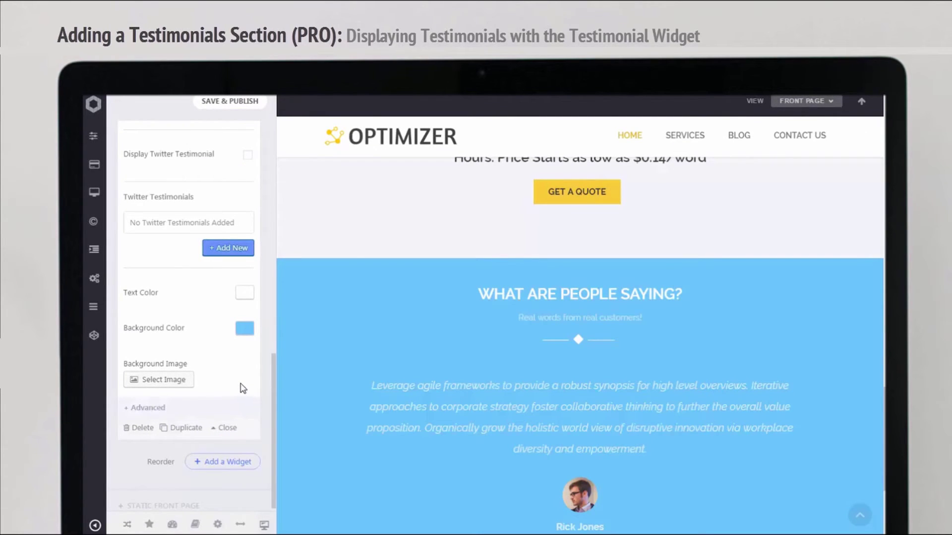
left_click(158, 379)
left_click(176, 231)
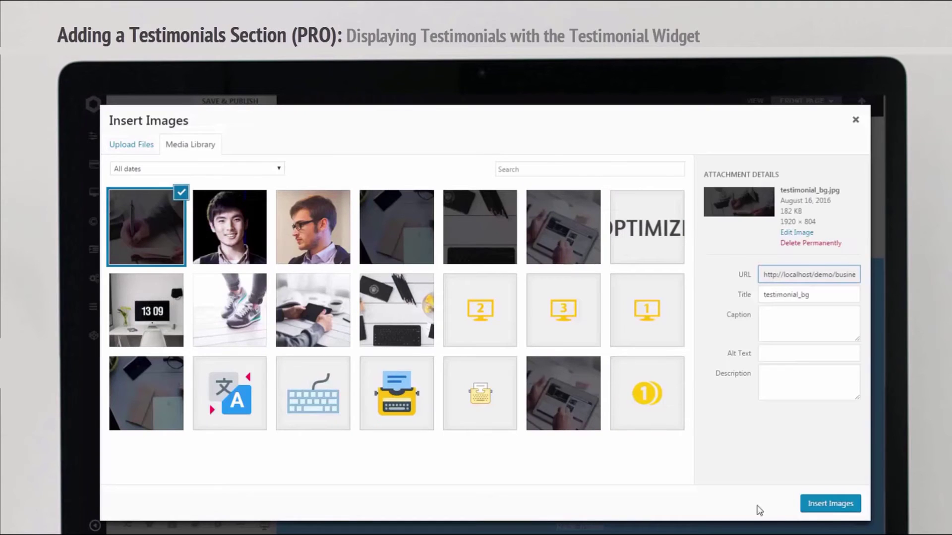
left_click(830, 503)
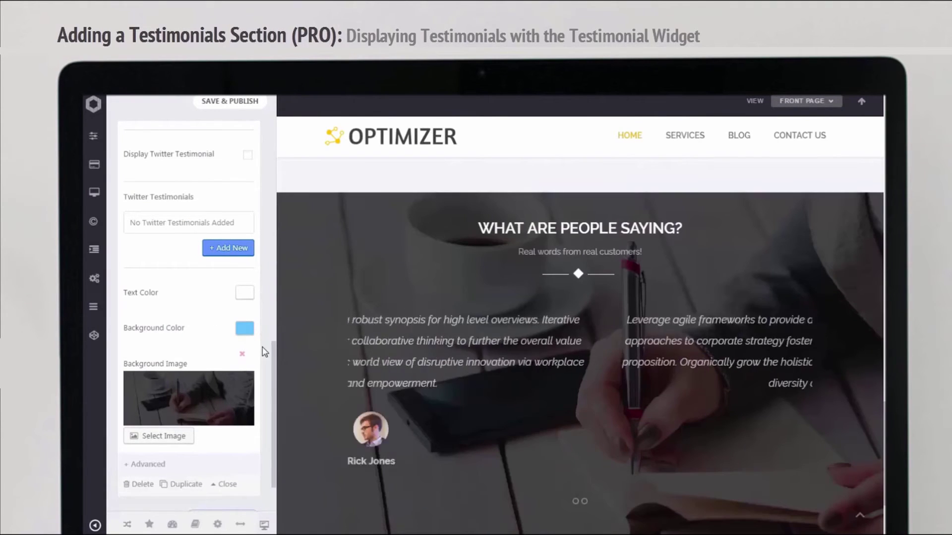
left_click(231, 107)
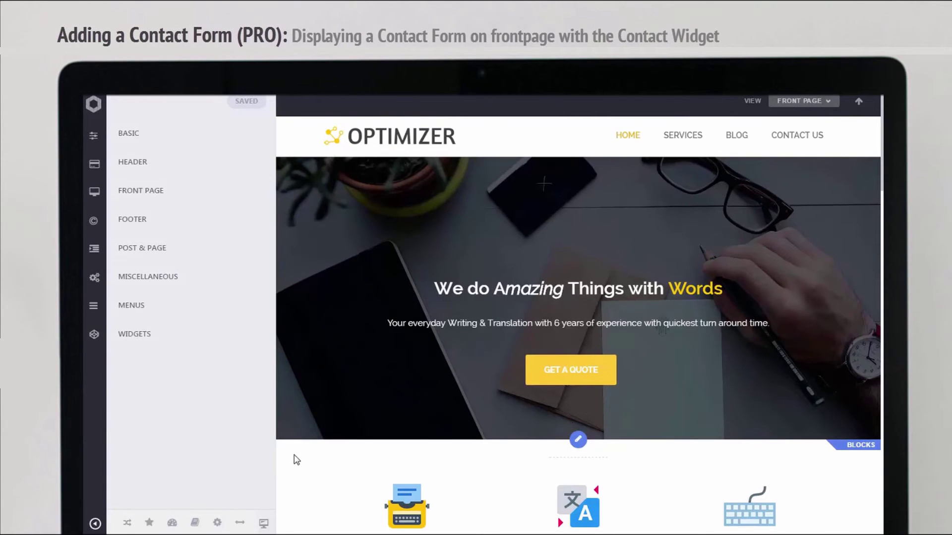
Add a Contact widget preset, giving a centred 'GET IN TOUCH' section with form Style 2.
scroll(296, 460, "down", 15)
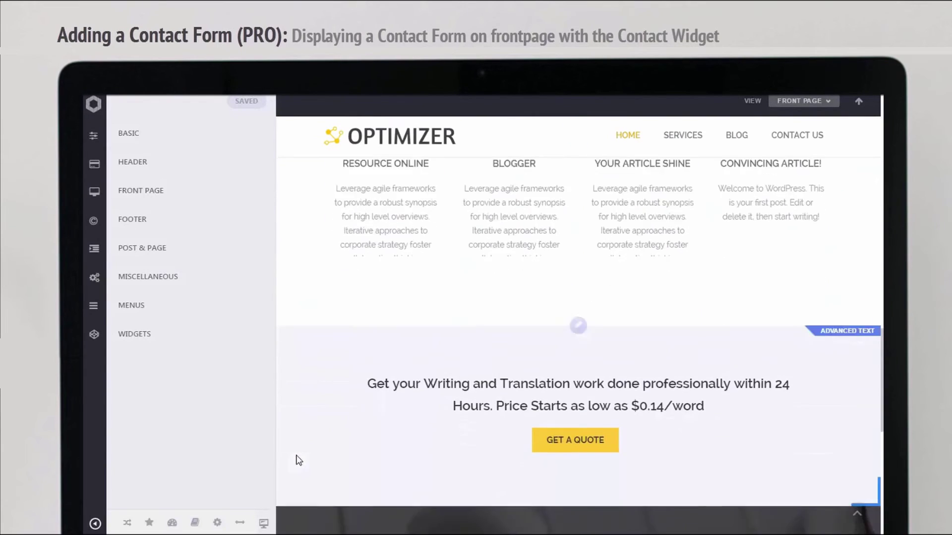
scroll(298, 458, "down", 10)
left_click(575, 436)
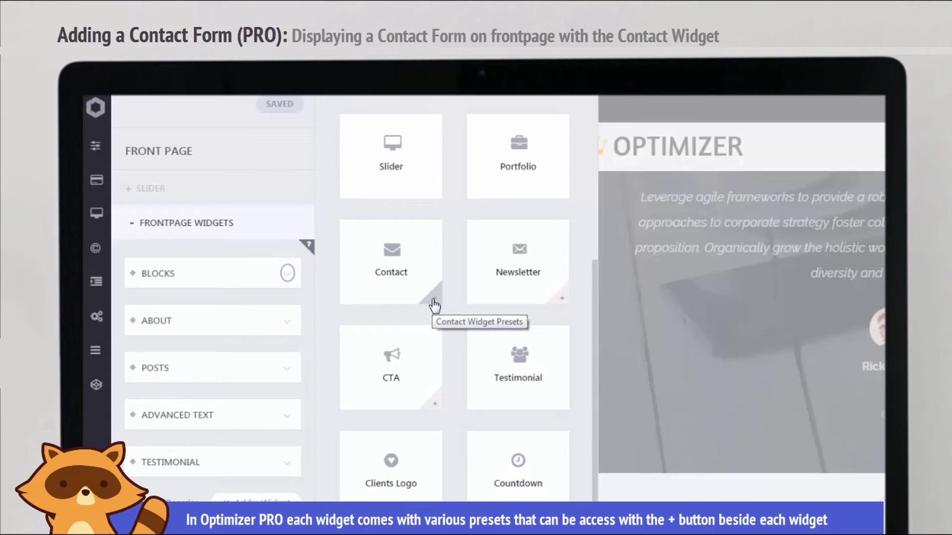
left_click(434, 303)
scroll(495, 365, "down", 3)
scroll(505, 374, "down", 3)
scroll(505, 377, "up", 5)
scroll(504, 376, "up", 2)
left_click(476, 334)
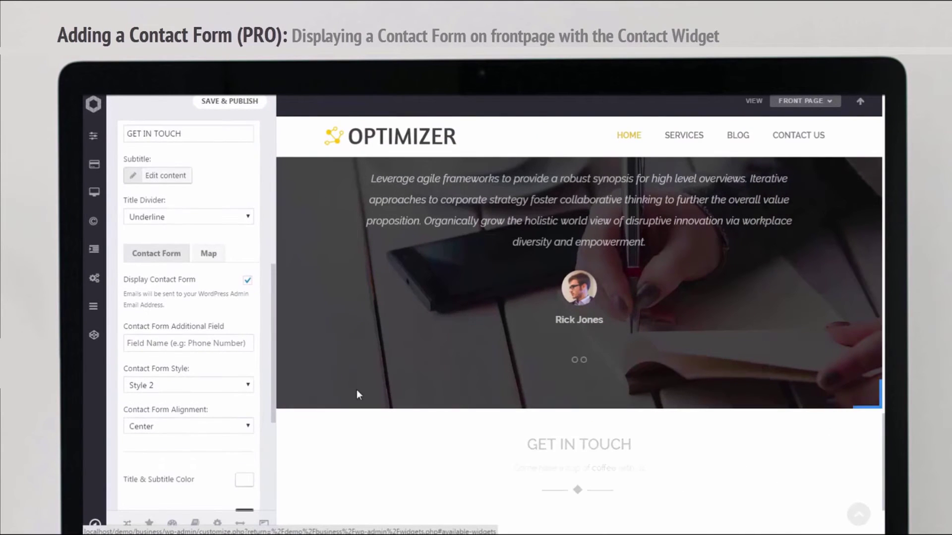
Set man-791049_1920.jpg, the man-at-laptop photo, as the Contact widget background image.
scroll(355, 391, "down", 5)
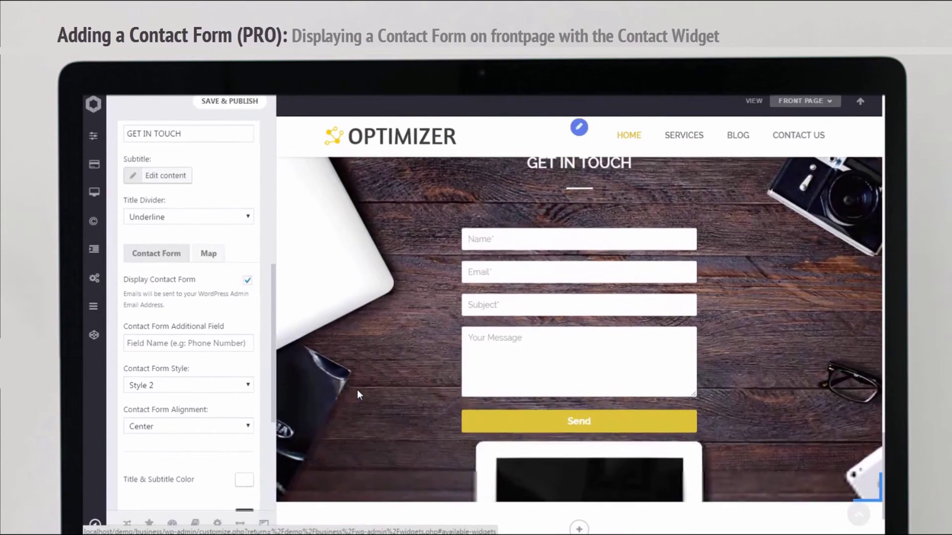
scroll(246, 382, "down", 2)
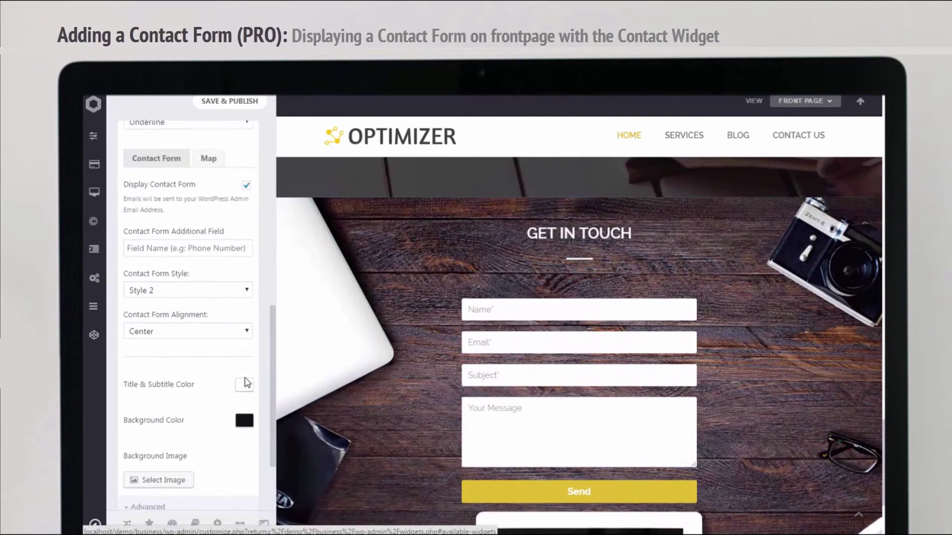
scroll(246, 382, "down", 3)
left_click(178, 400)
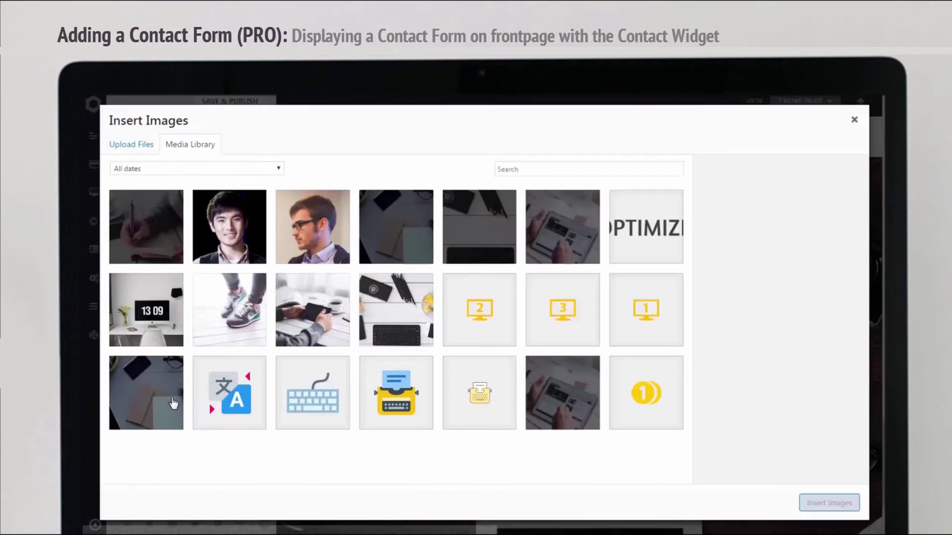
left_click(562, 420)
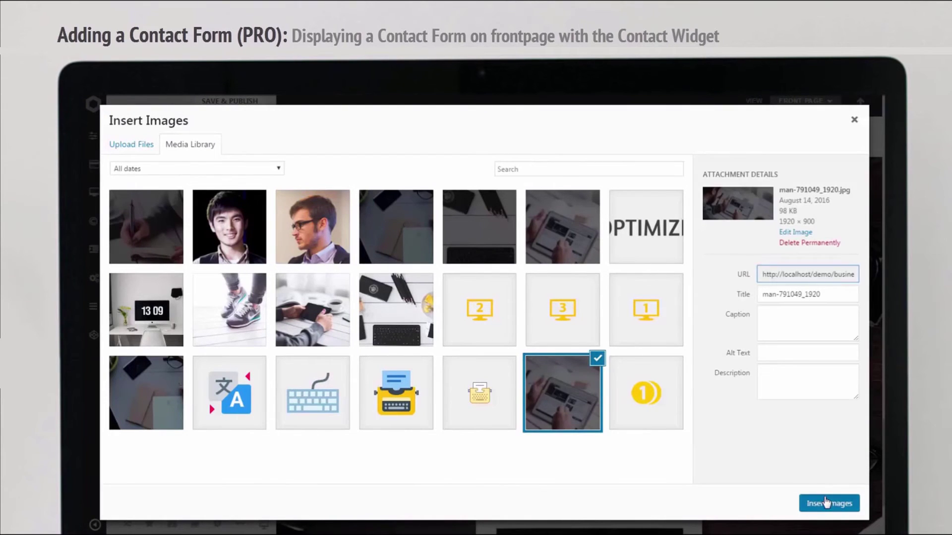
left_click(825, 502)
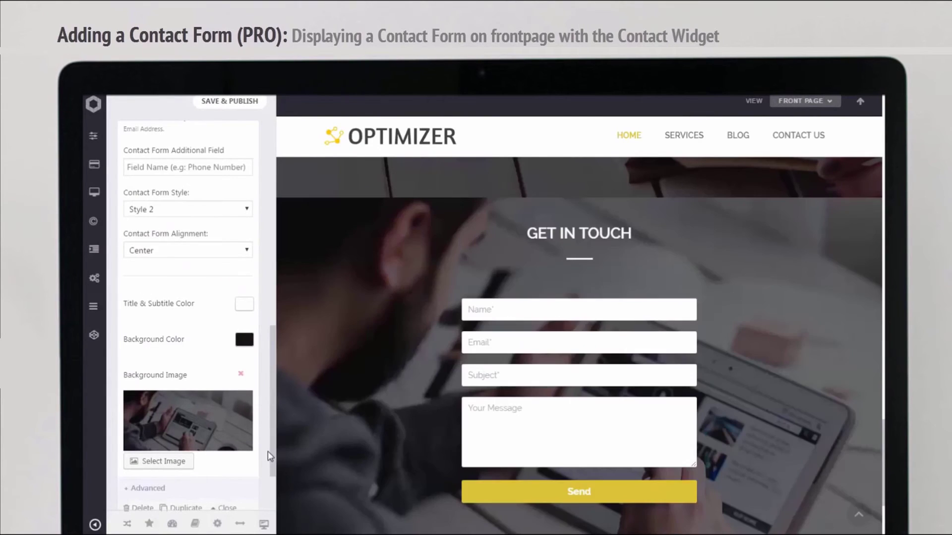
scroll(334, 432, "down", 2)
scroll(184, 233, "up", 2)
scroll(181, 223, "up", 4)
Clear the 'GET IN TOUCH' title and paste the 24-hour writing and translation sentence as content.
left_click(189, 193)
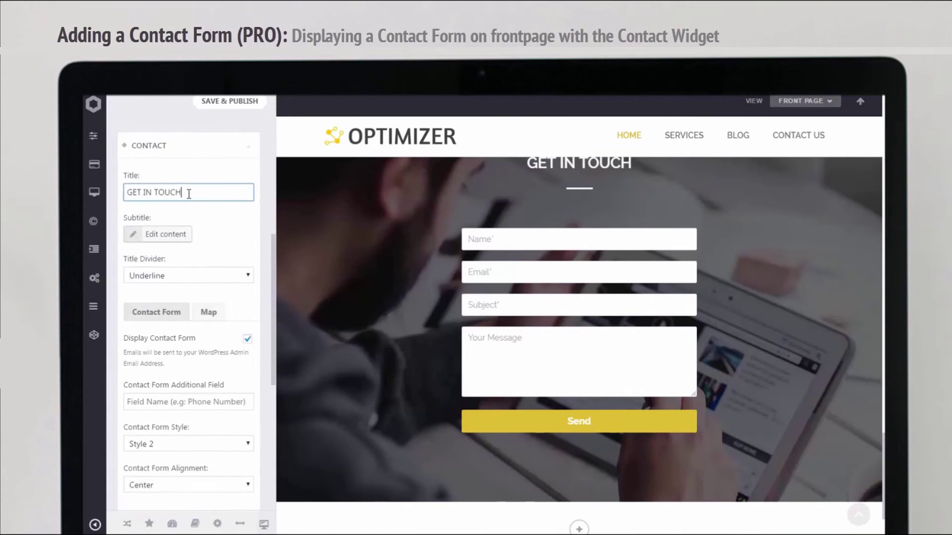
left_click_drag(194, 194, 129, 191)
left_click(202, 218)
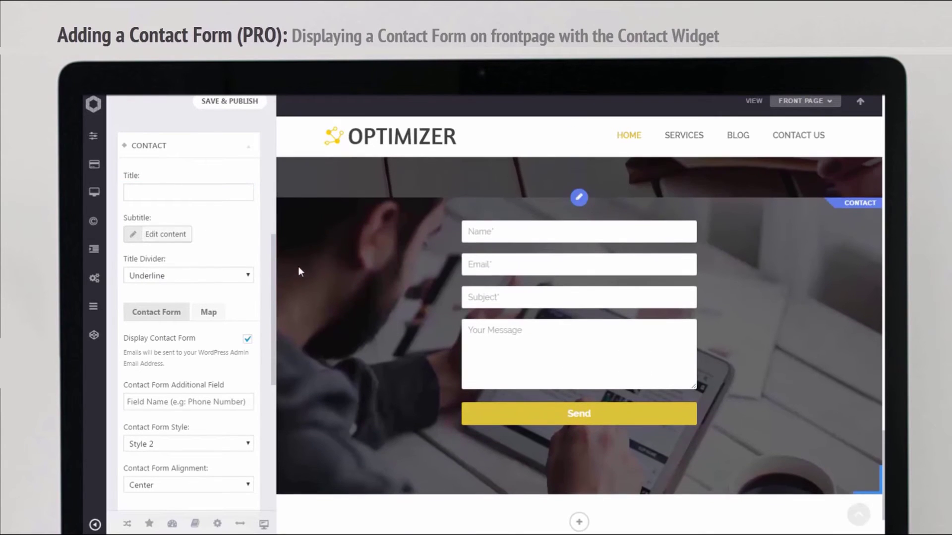
left_click(177, 237)
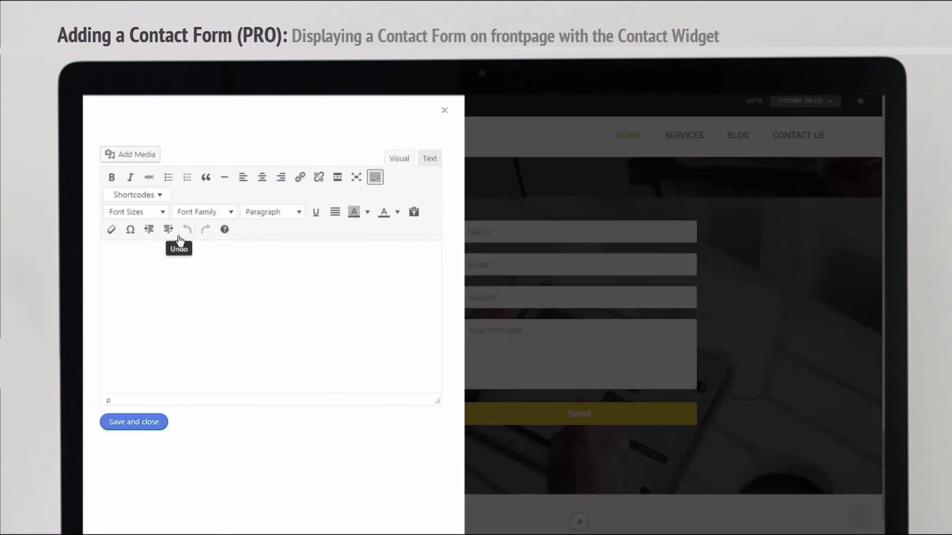
type("Get Your Writing & Translation Work Done Professionally Within 24 Hours.")
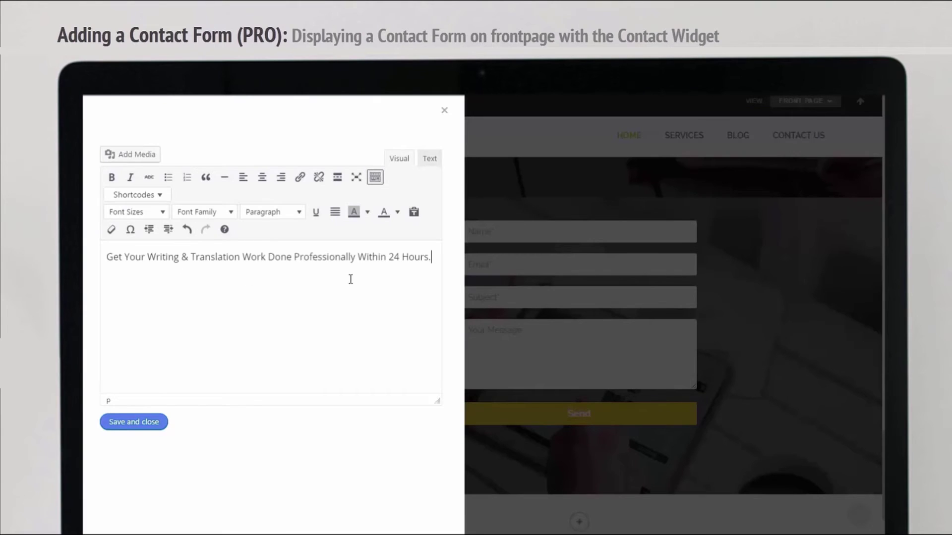
Format the sentence as a centred 24px Heading 2, save the content, and publish.
left_click_drag(432, 260, 88, 260)
left_click(261, 177)
left_click(253, 218)
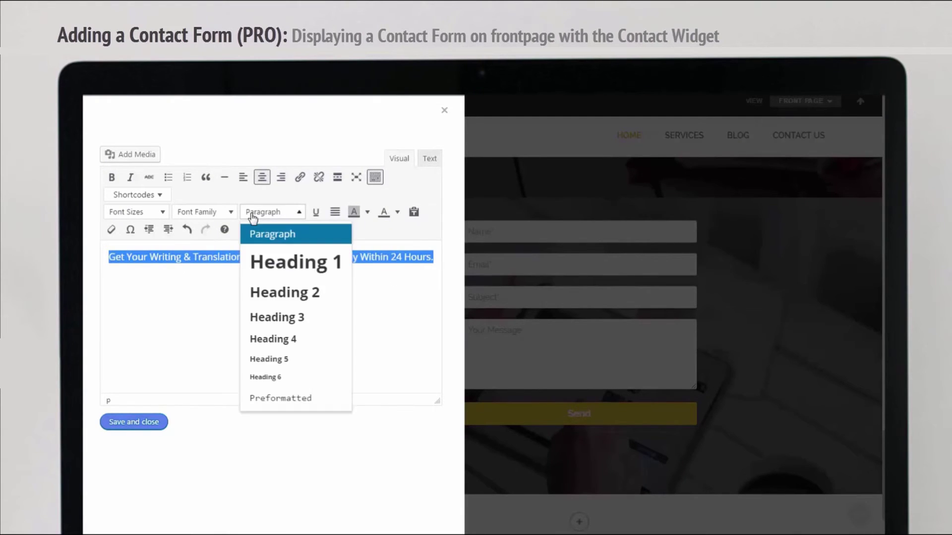
left_click(284, 292)
left_click(152, 216)
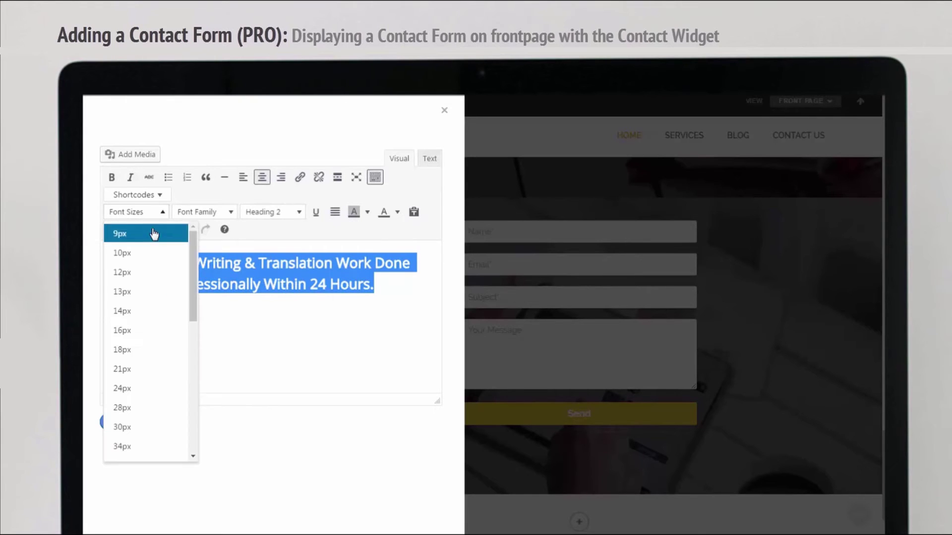
left_click(153, 387)
left_click(391, 291)
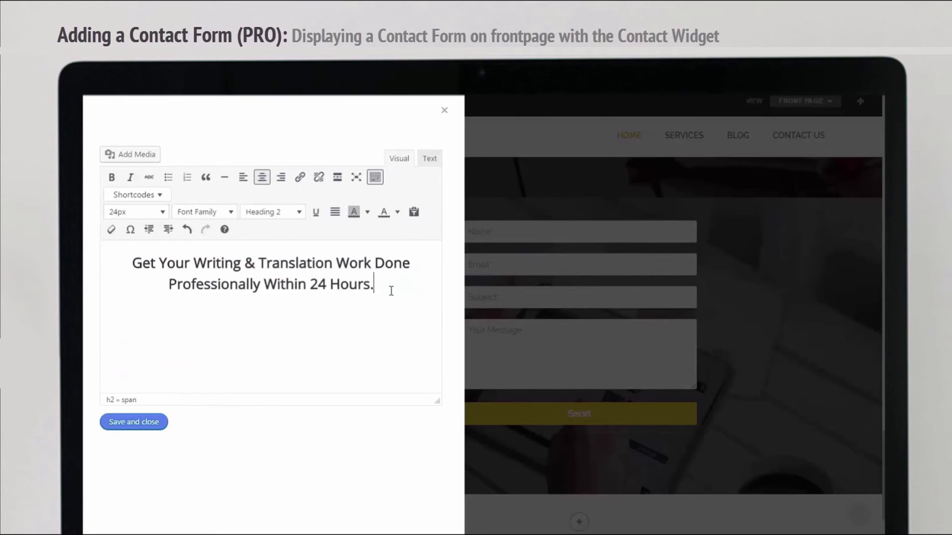
left_click(133, 423)
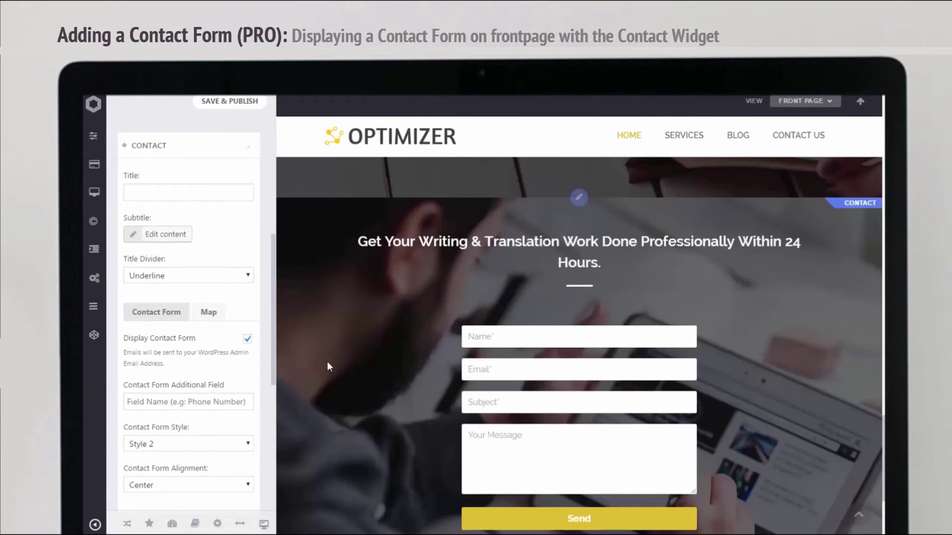
scroll(317, 366, "down", 2)
left_click(220, 103)
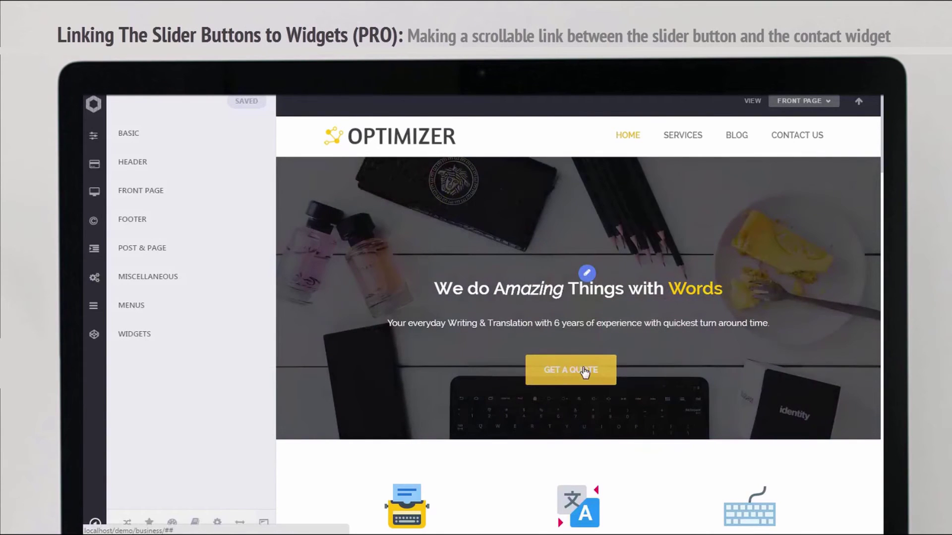
Test where the GET A QUOTE link leads in the preview, then go to Front Page settings.
left_click(570, 375)
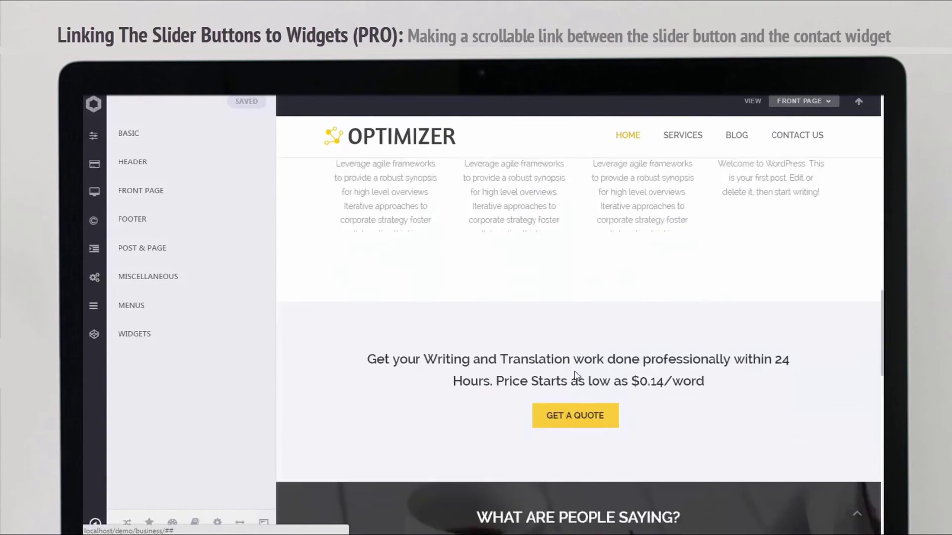
scroll(575, 375, "up", 3)
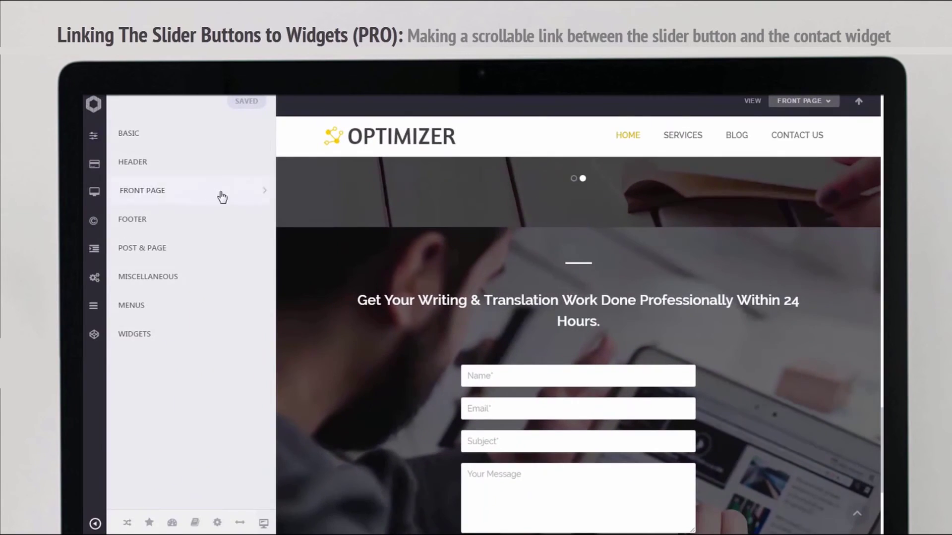
left_click(201, 191)
Set slider Button 1's link to optimizer_front_map-3=get-a-quote, publish, and test GET A QUOTE.
left_click(207, 185)
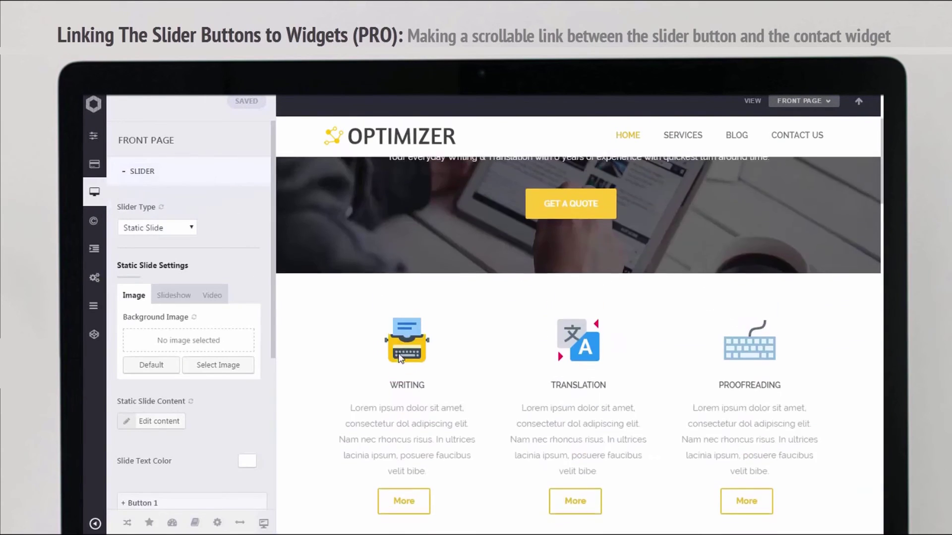
scroll(198, 386, "down", 3)
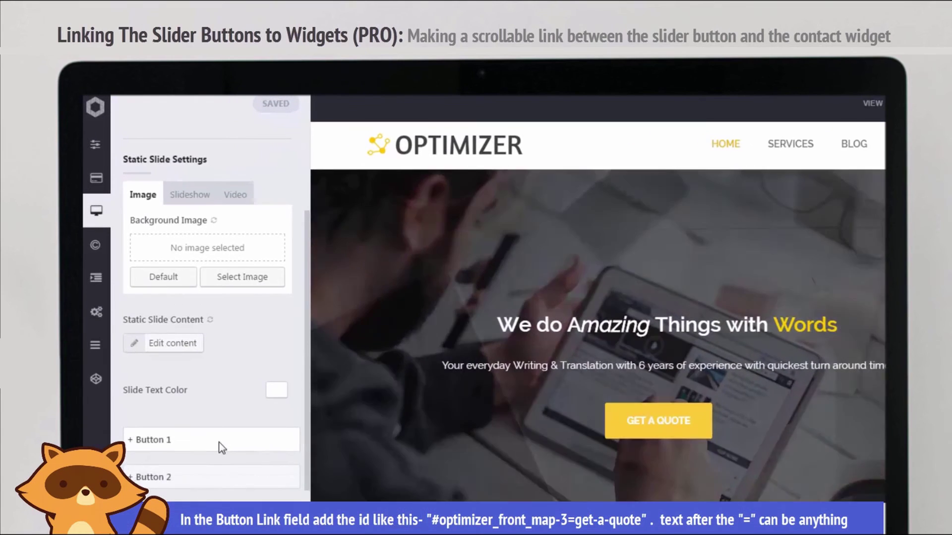
left_click(220, 443)
scroll(223, 436, "down", 2)
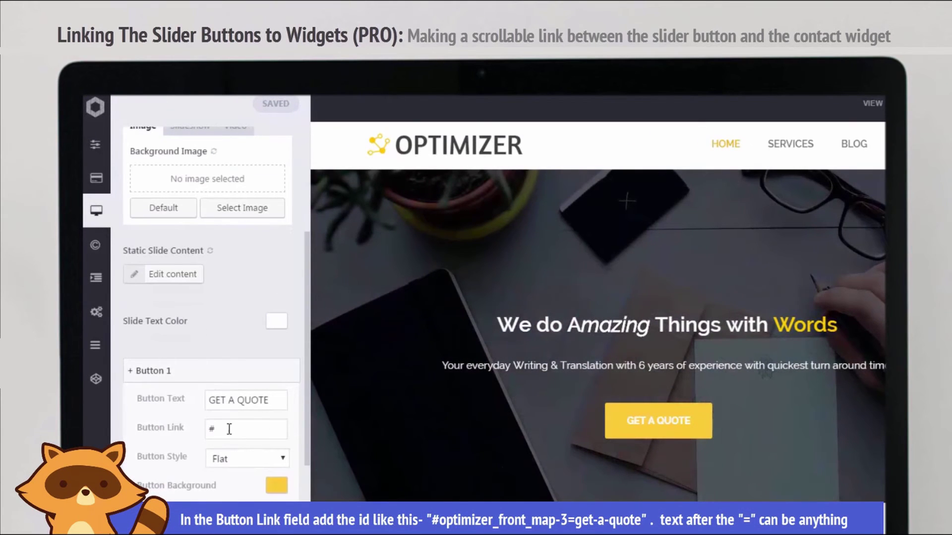
left_click(229, 429)
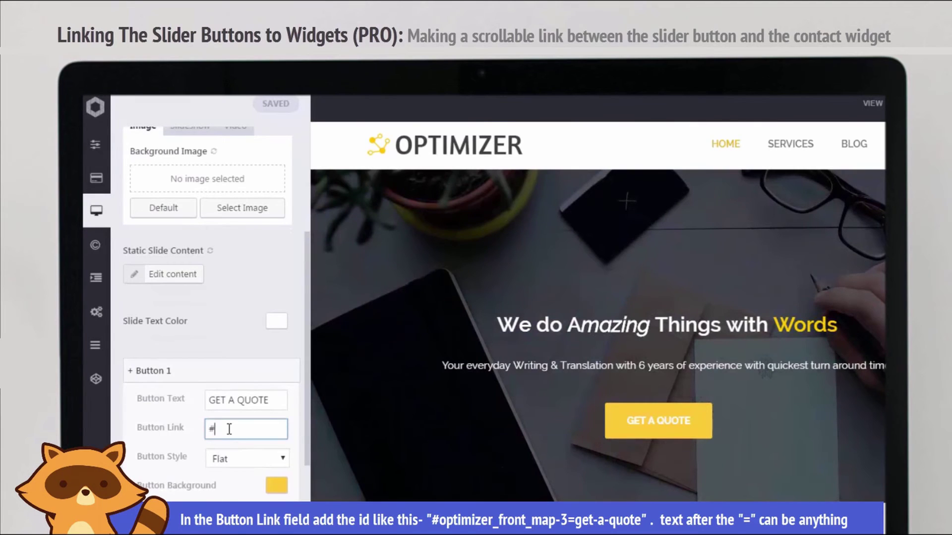
type("optimizer")
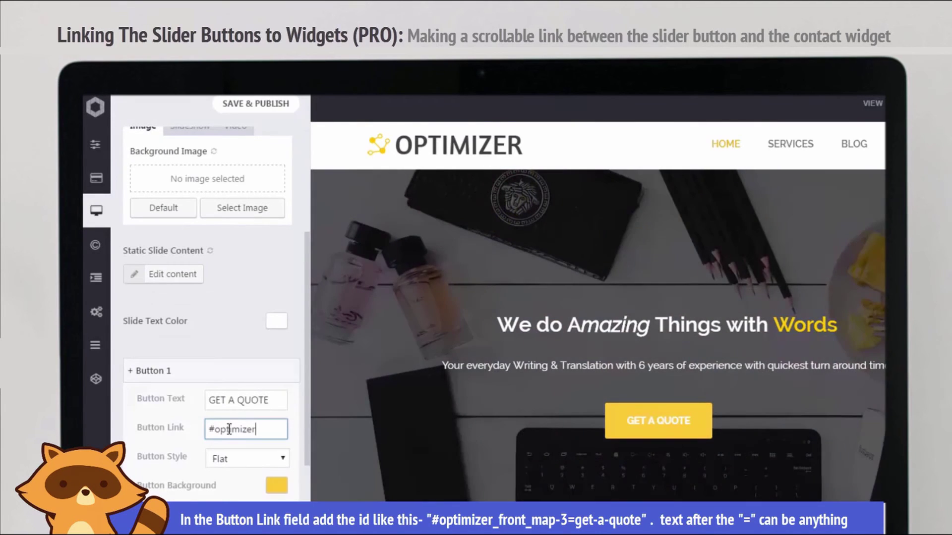
type("_front_map-3=")
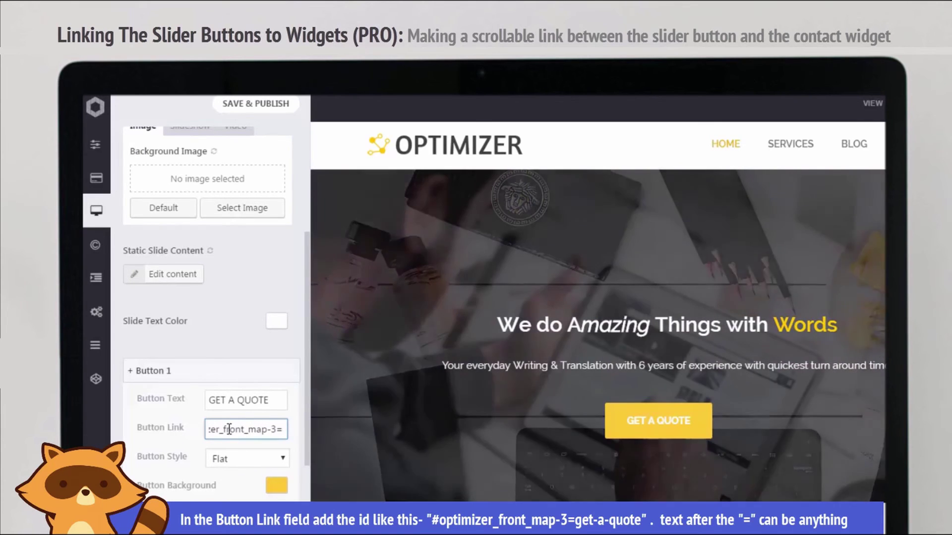
type("get-a")
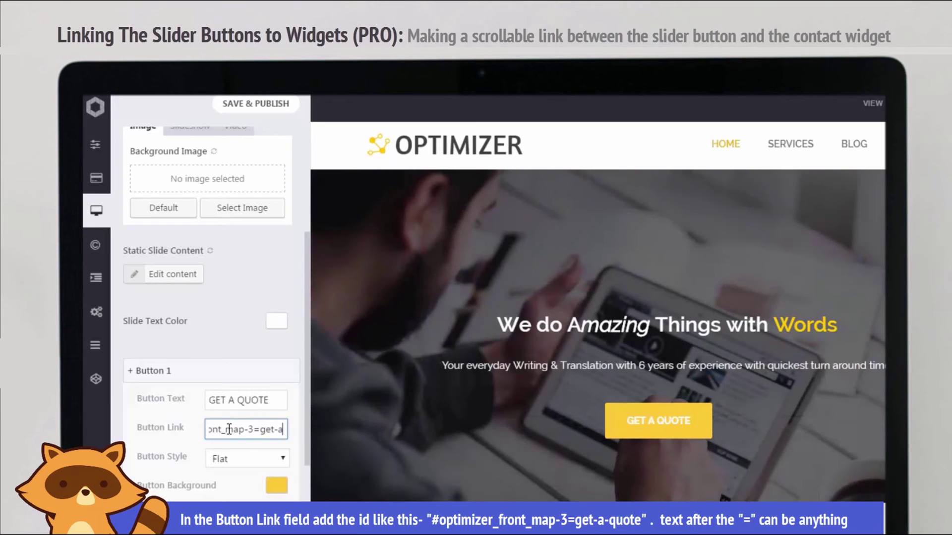
type("-quote")
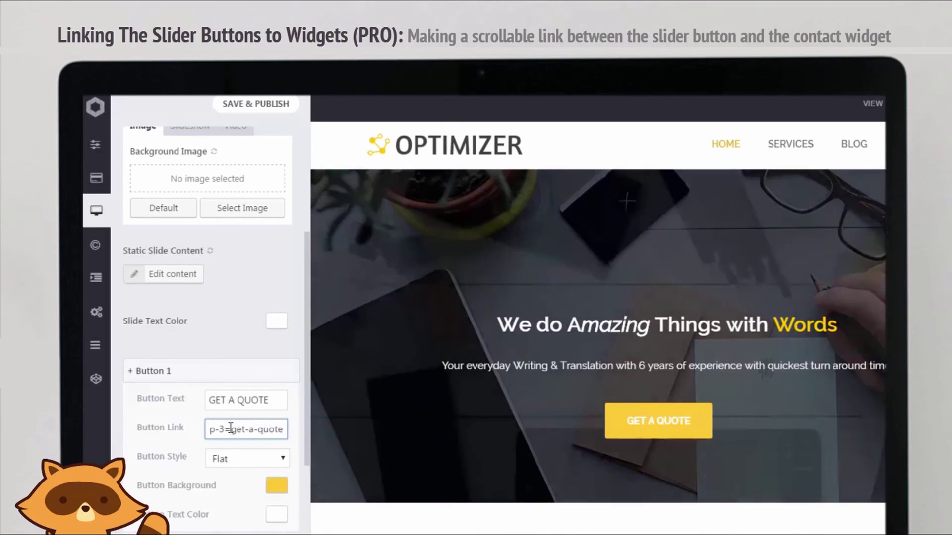
left_click(262, 113)
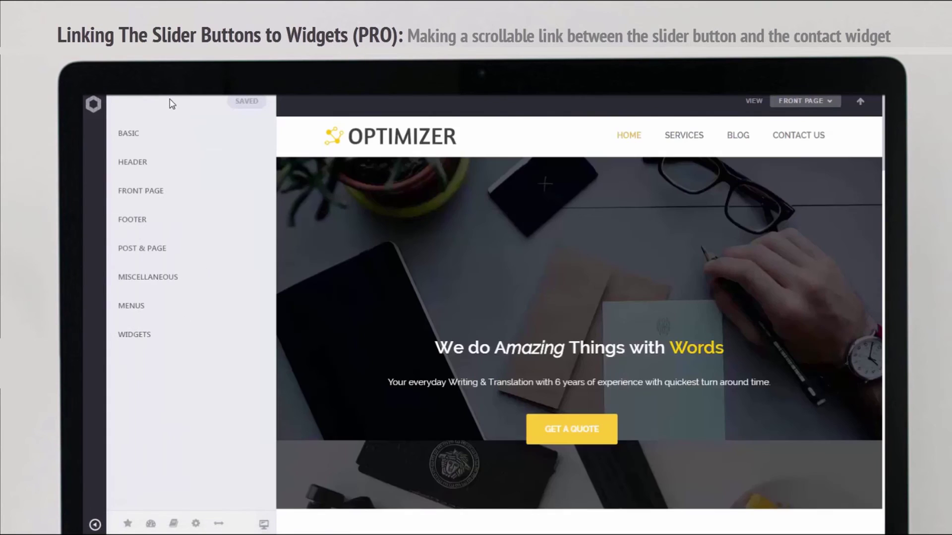
left_click(558, 373)
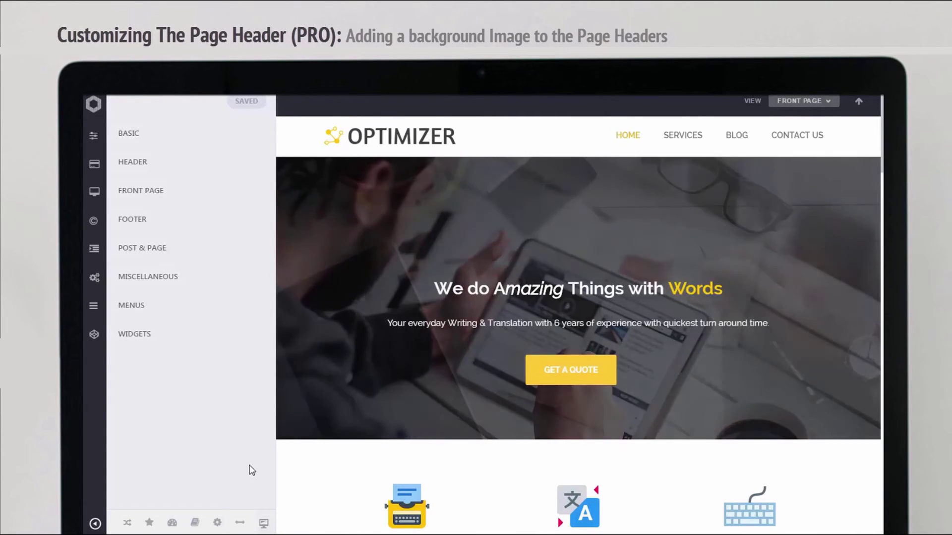
Preview the Blog page and expand Post & Page > Page Header Settings.
left_click(828, 101)
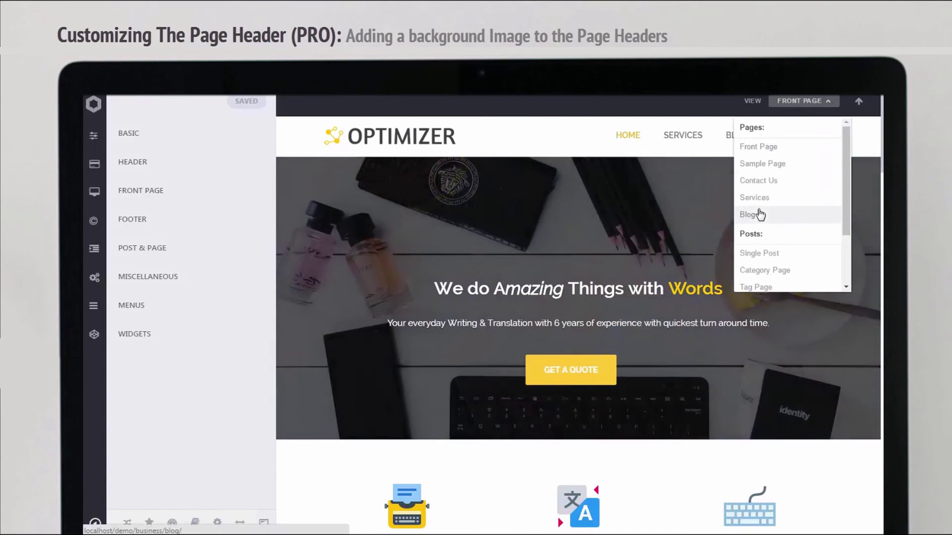
left_click(756, 213)
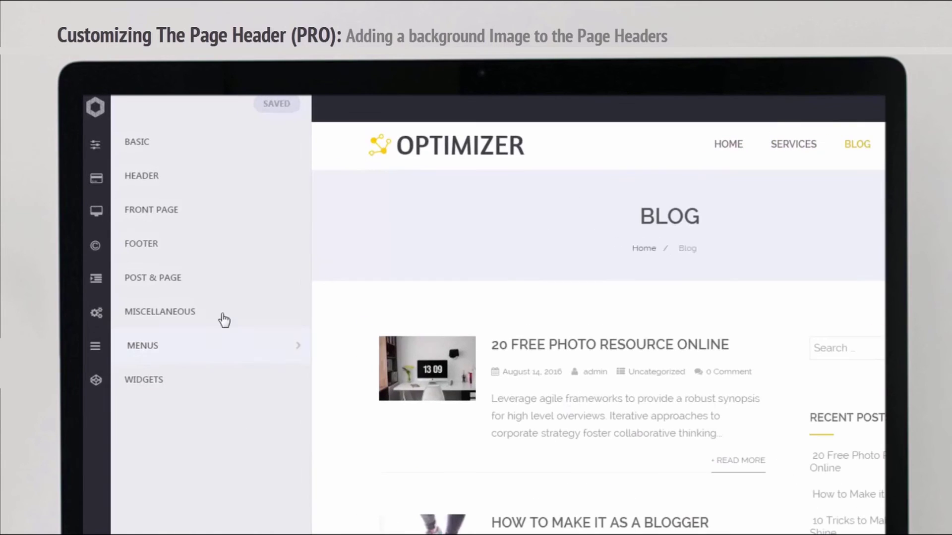
left_click(191, 254)
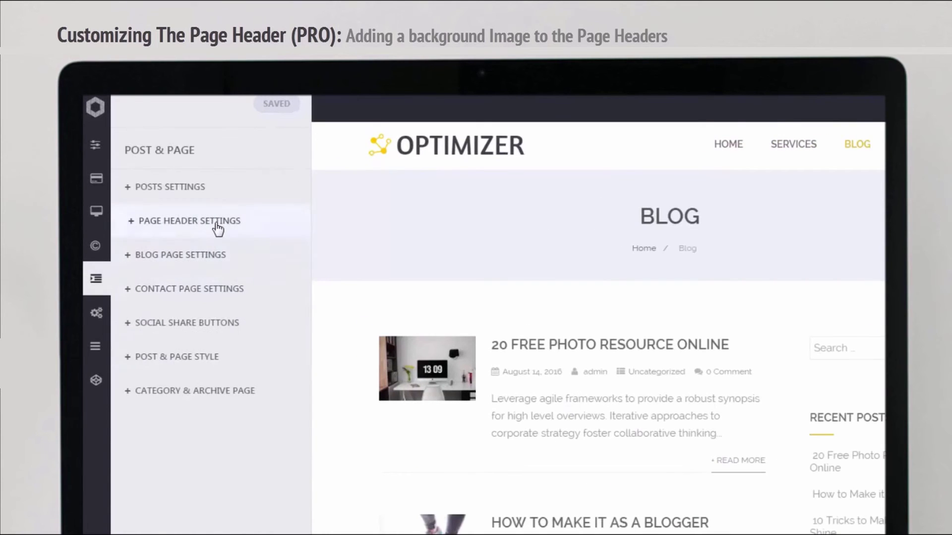
left_click(231, 228)
scroll(229, 297, "down", 2)
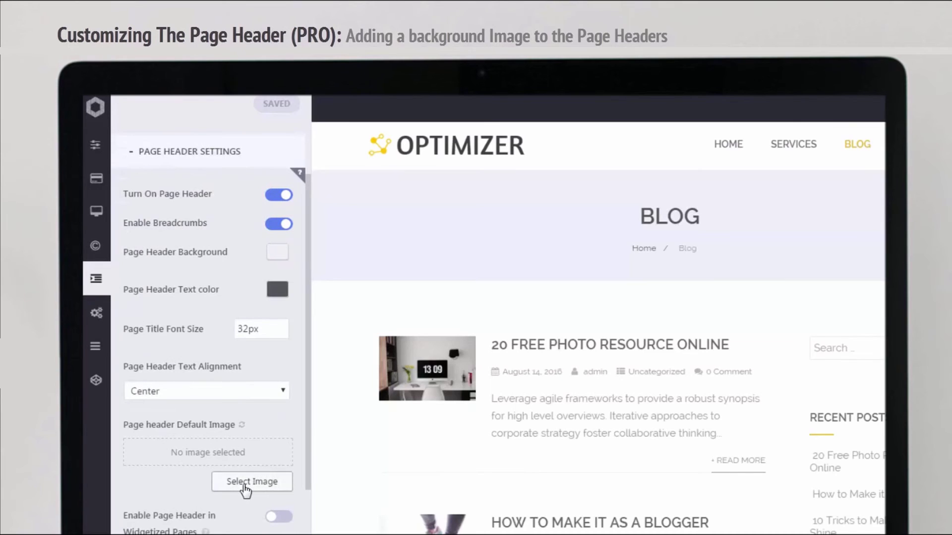
Set page_header.jpg as the default page header image with #efefef header text, and publish.
left_click(244, 486)
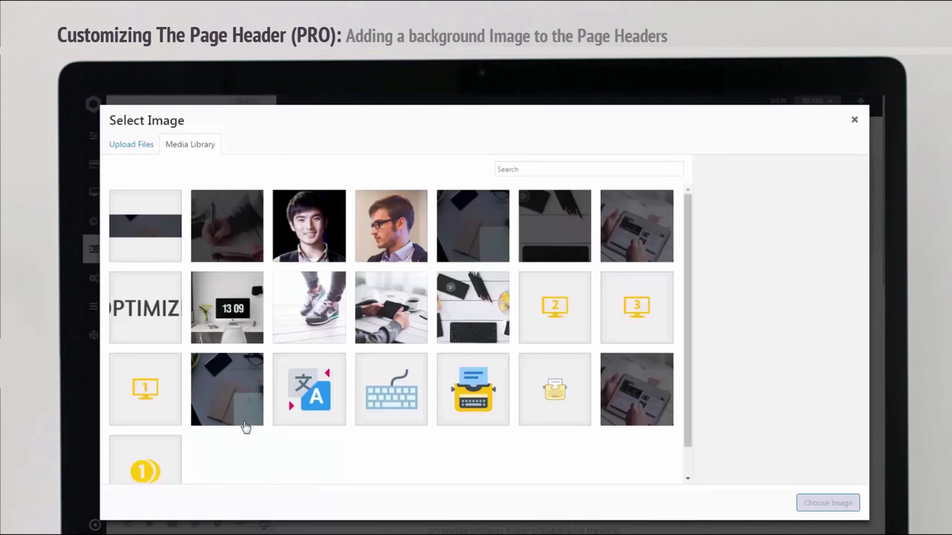
left_click(160, 224)
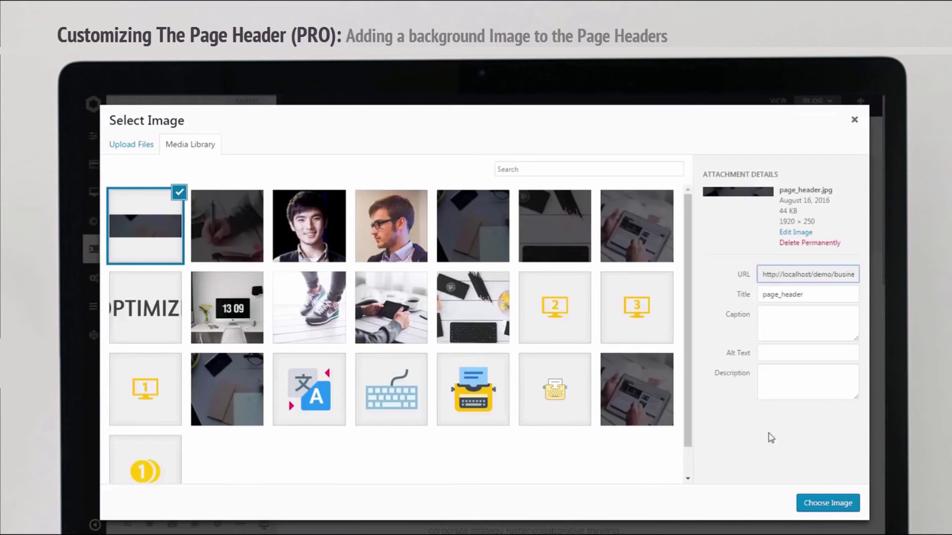
left_click(808, 503)
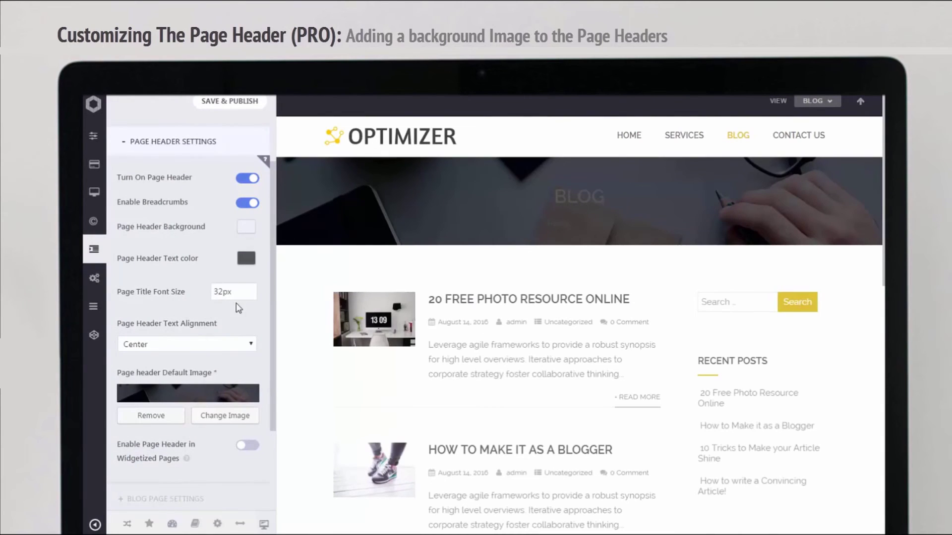
left_click(246, 258)
left_click_drag(164, 337, 122, 303)
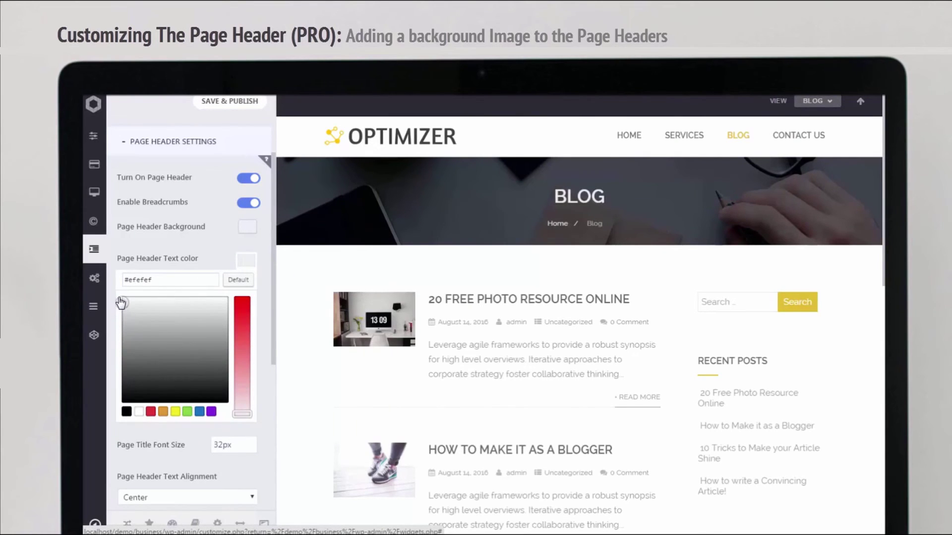
left_click(245, 262)
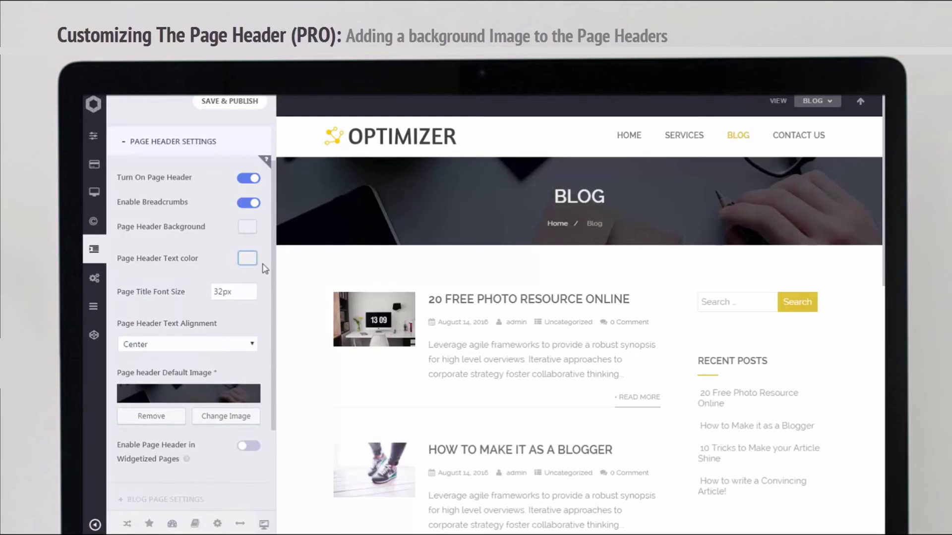
left_click(240, 105)
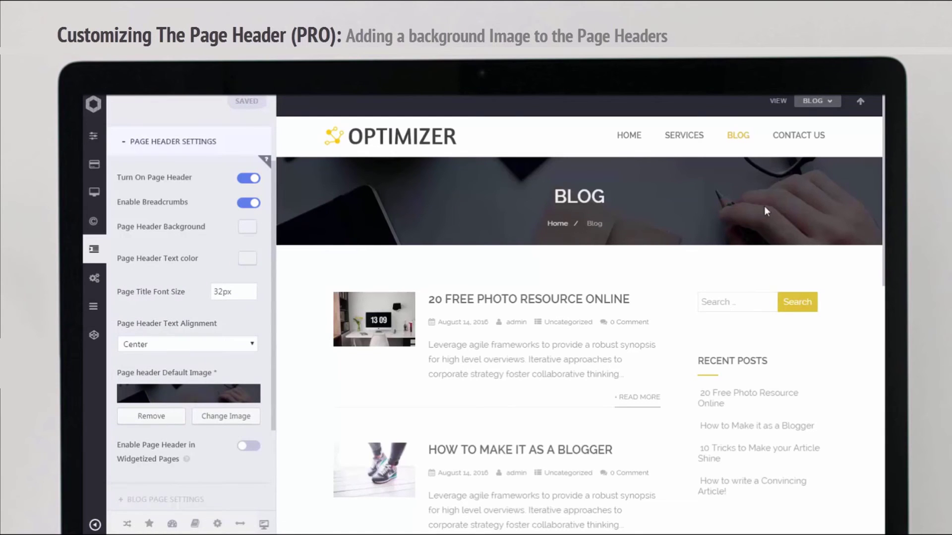
Preview the Services page to check the new page header.
left_click(817, 101)
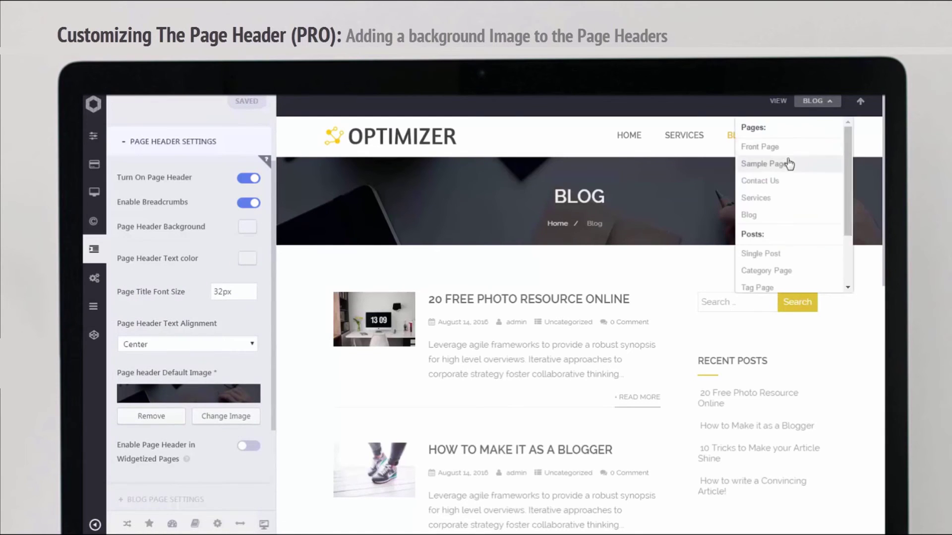
left_click(771, 199)
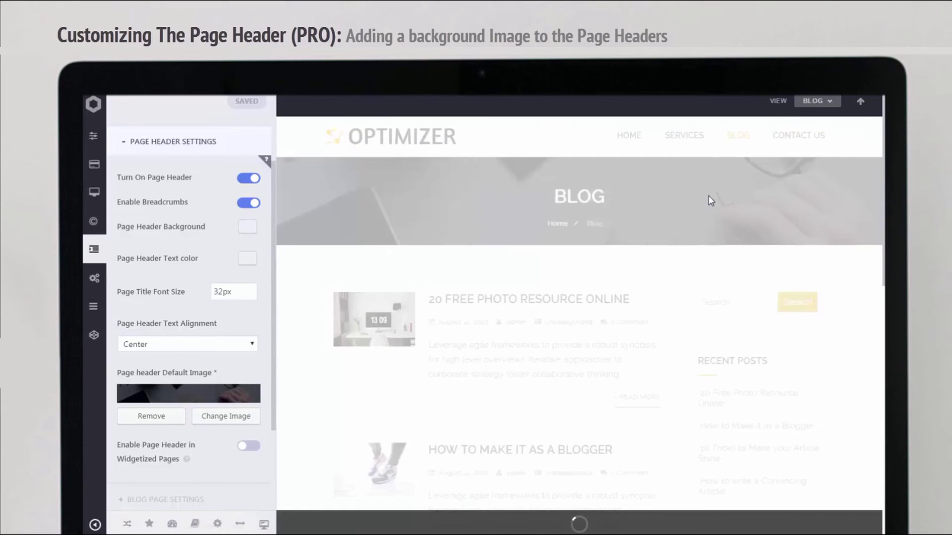
scroll(709, 201, "down", 3)
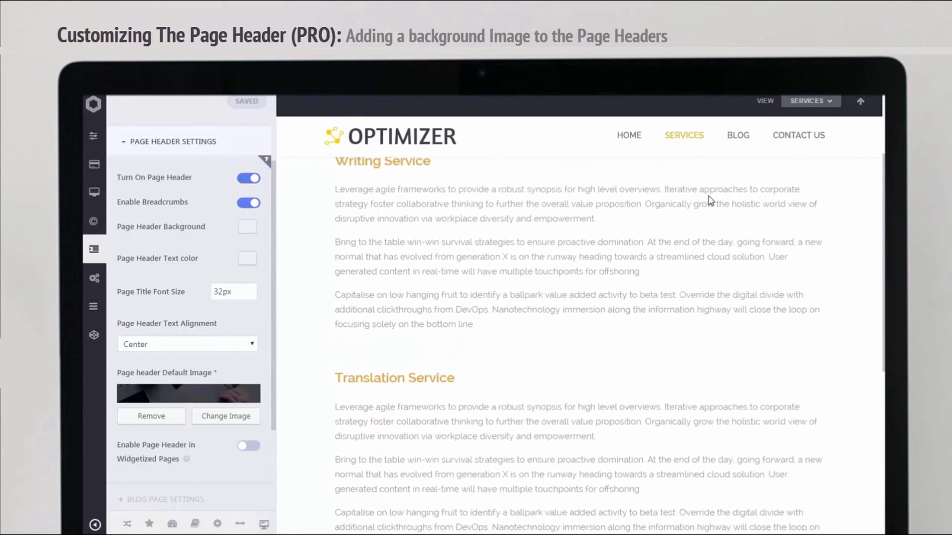
scroll(709, 200, "up", 3)
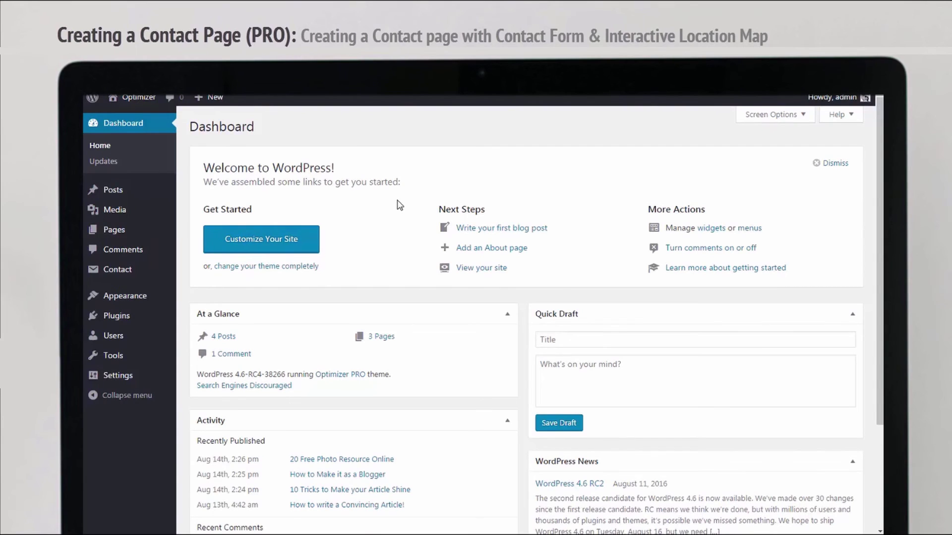
Create the 'Contact Us' page, assign the Contact Page template, and publish it.
mouse_move(149, 230)
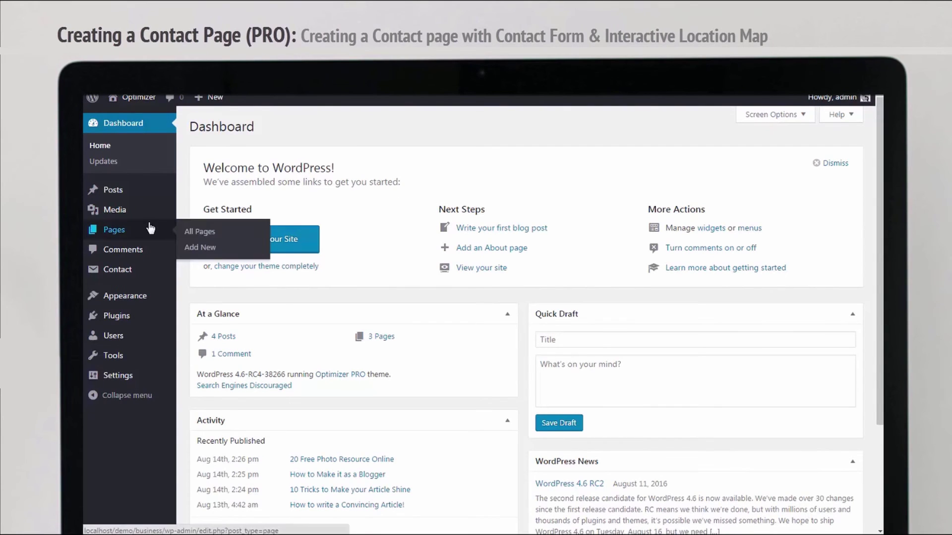
left_click(217, 249)
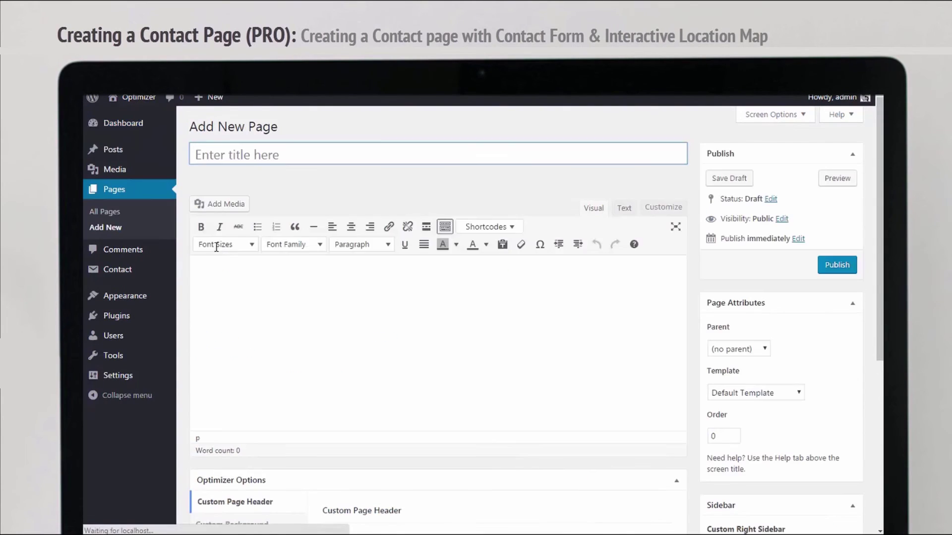
left_click(251, 155)
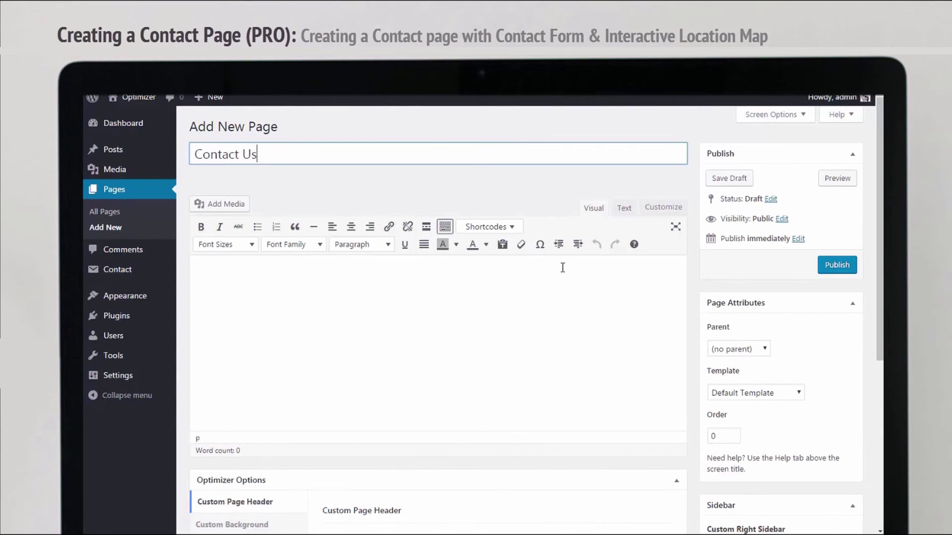
left_click(754, 393)
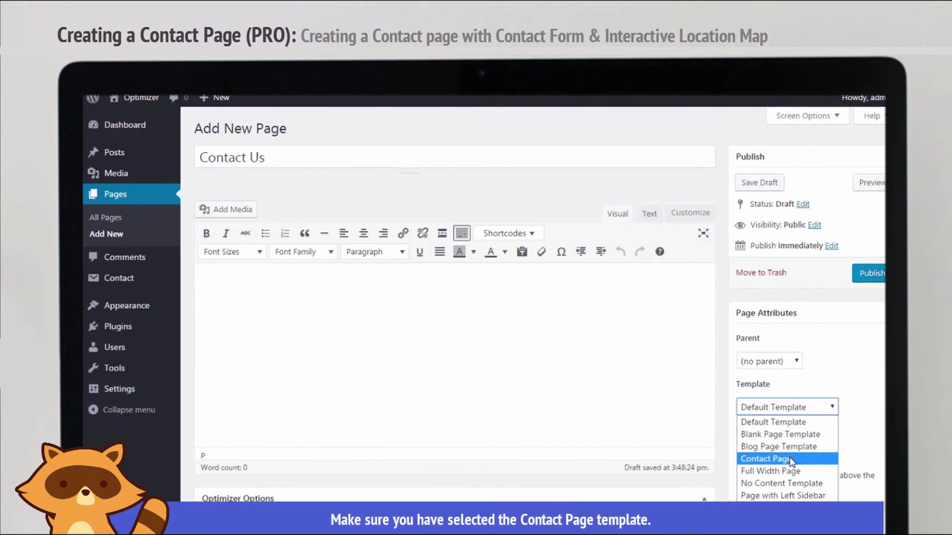
left_click(791, 461)
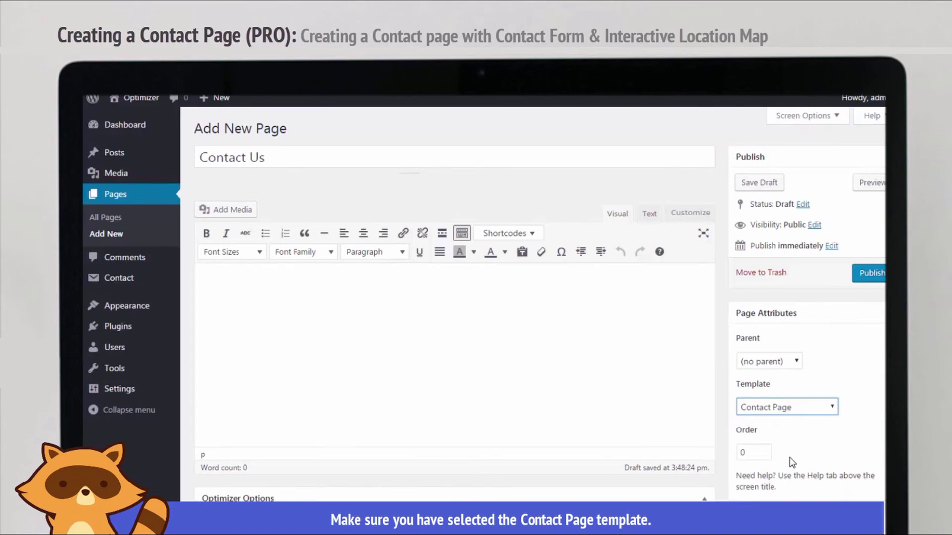
left_click(868, 274)
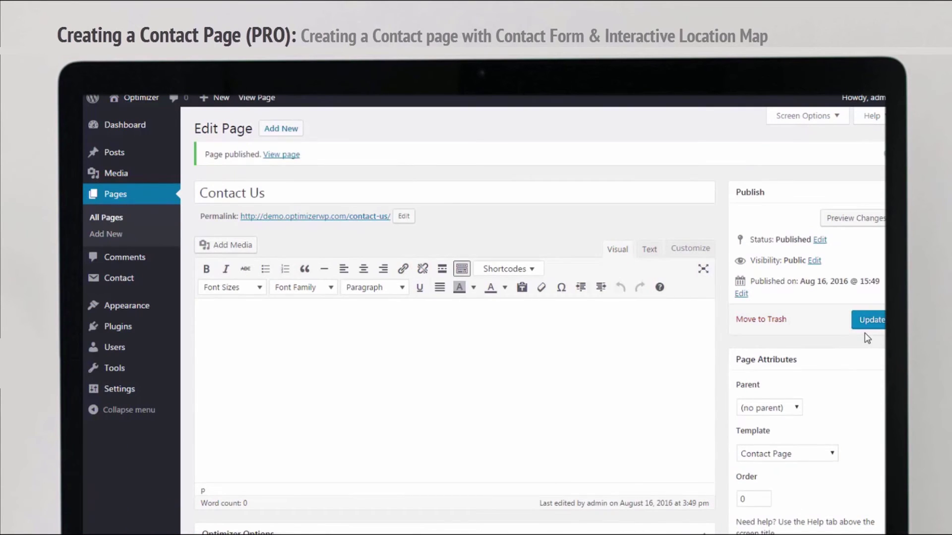
Paste the Google Maps API key into Miscellaneous > Other Settings and Save & Publish.
left_click(375, 221)
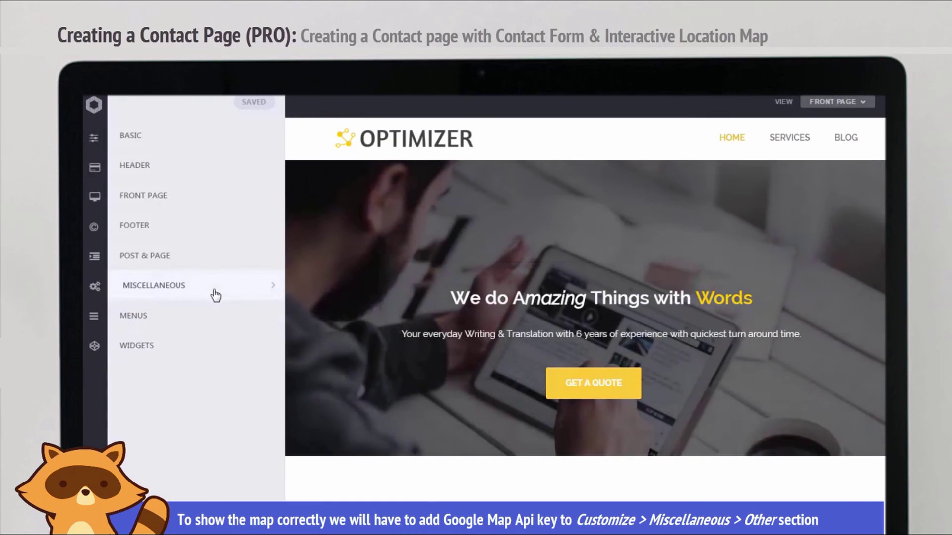
left_click(216, 295)
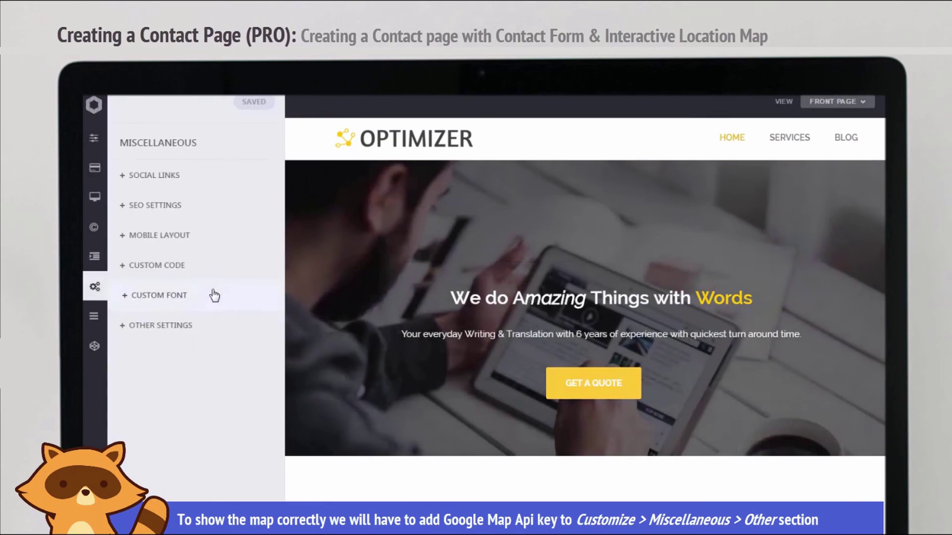
left_click(177, 332)
scroll(194, 381, "down", 2)
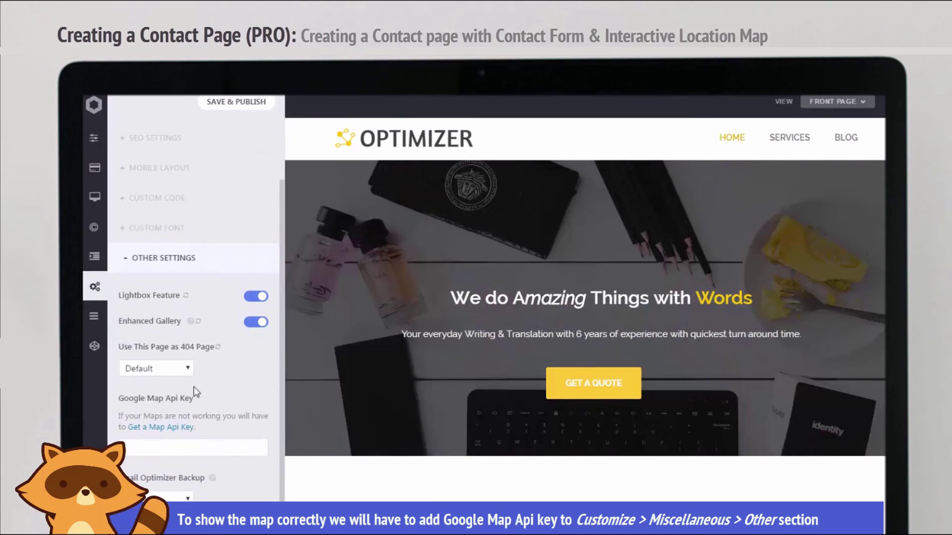
left_click(194, 447)
key("ctrl+v")
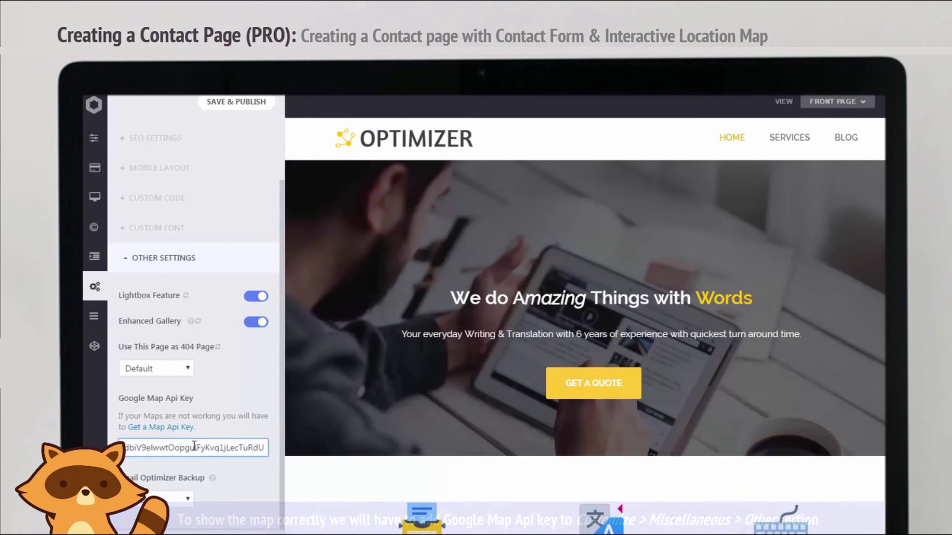
left_click(224, 103)
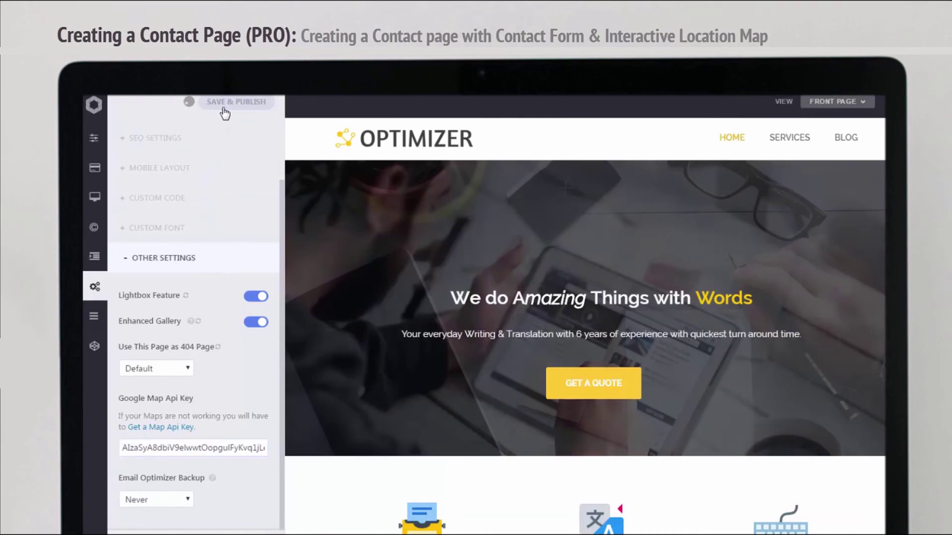
left_click(242, 263)
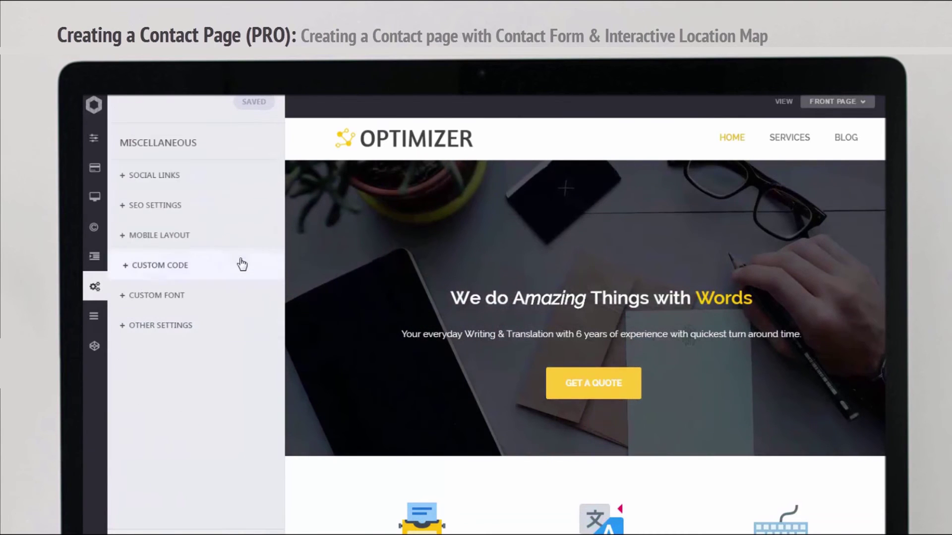
left_click(130, 144)
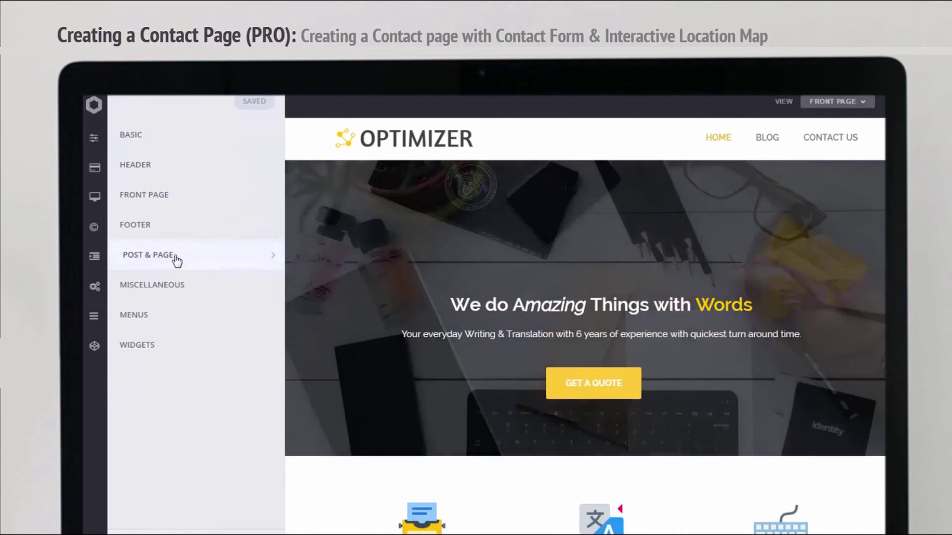
Preview the Contact Us page under Contact Page Settings and begin entering the contact email address.
left_click(169, 254)
left_click(218, 278)
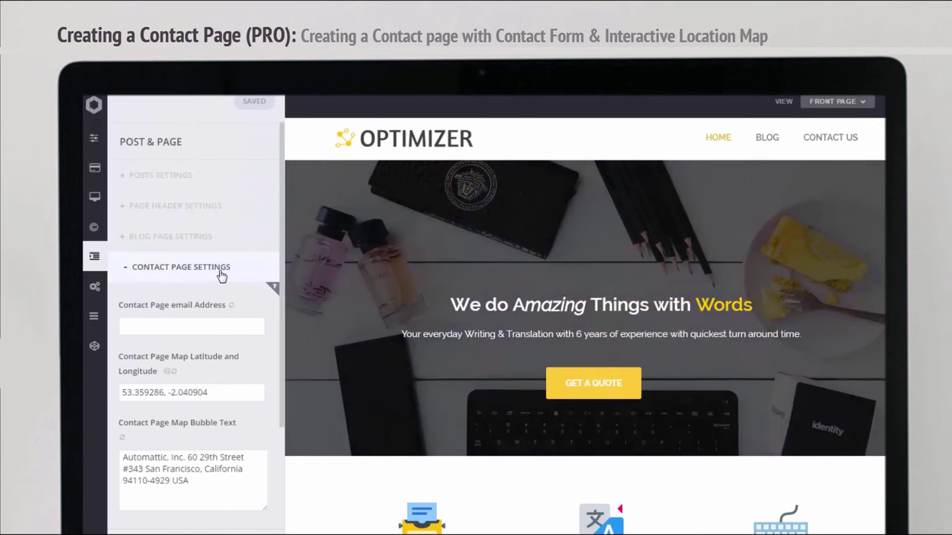
scroll(246, 328, "down", 3)
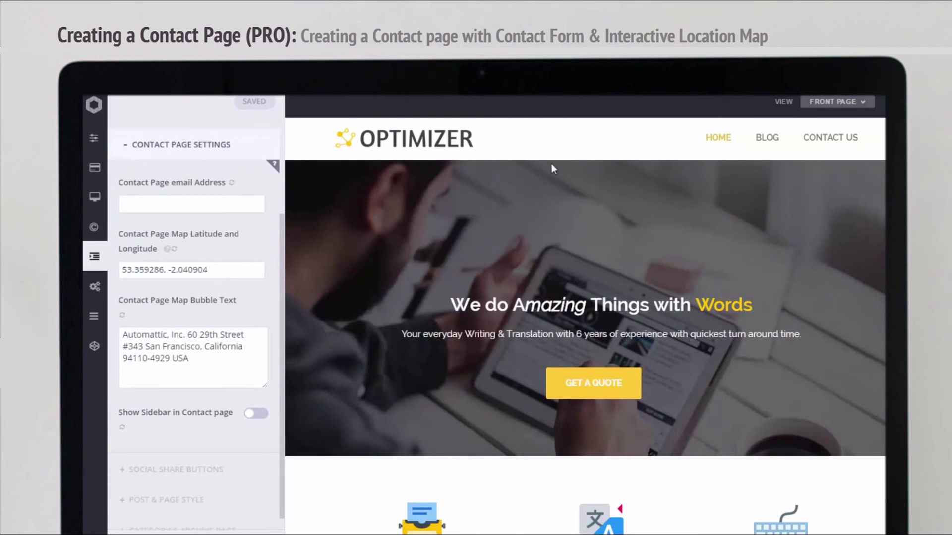
left_click(854, 103)
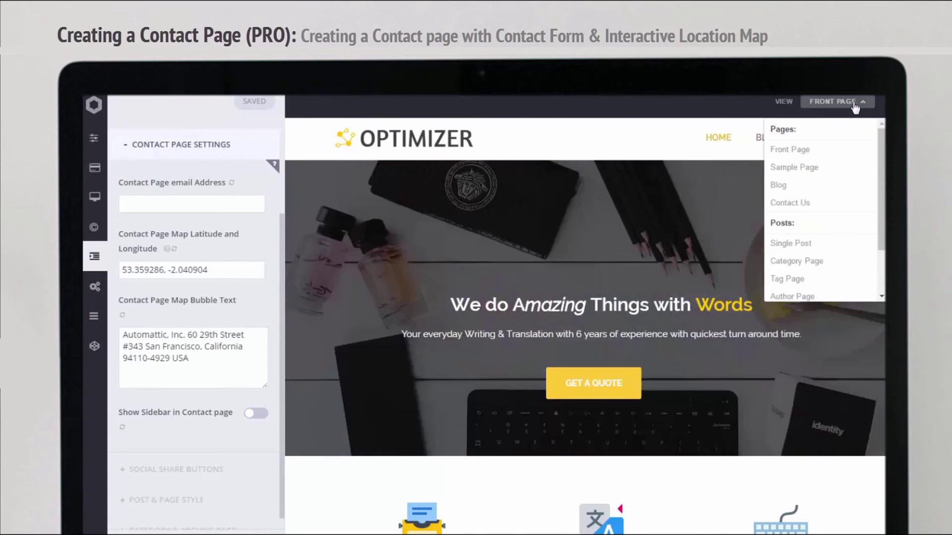
left_click(793, 204)
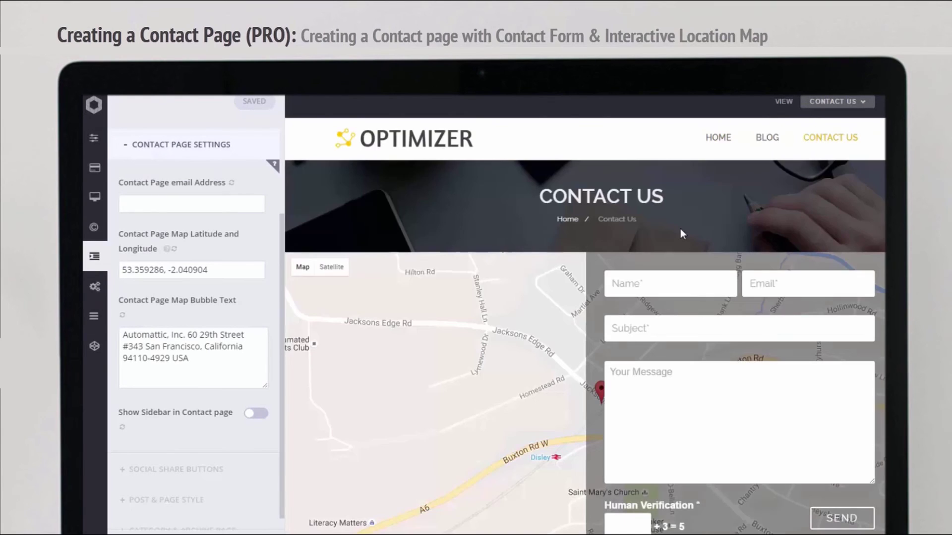
left_click(119, 532)
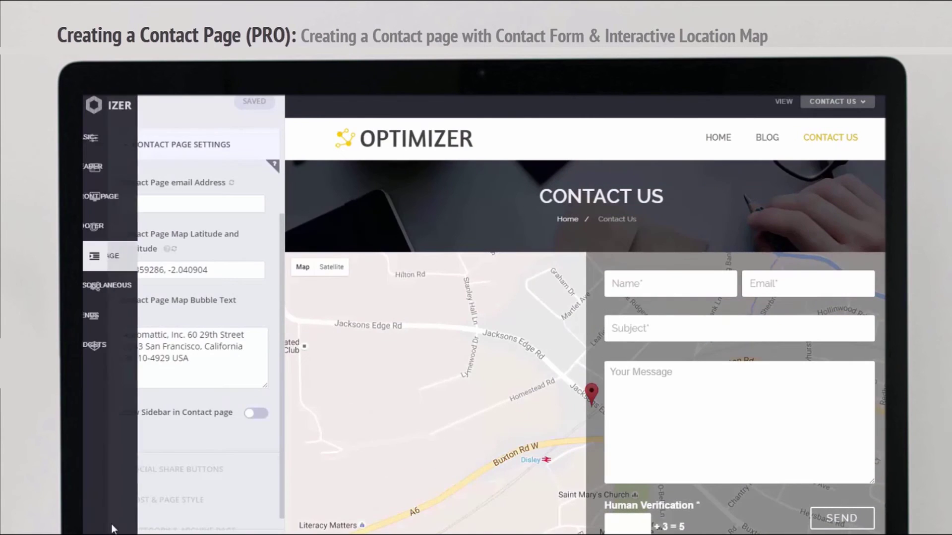
left_click(162, 205)
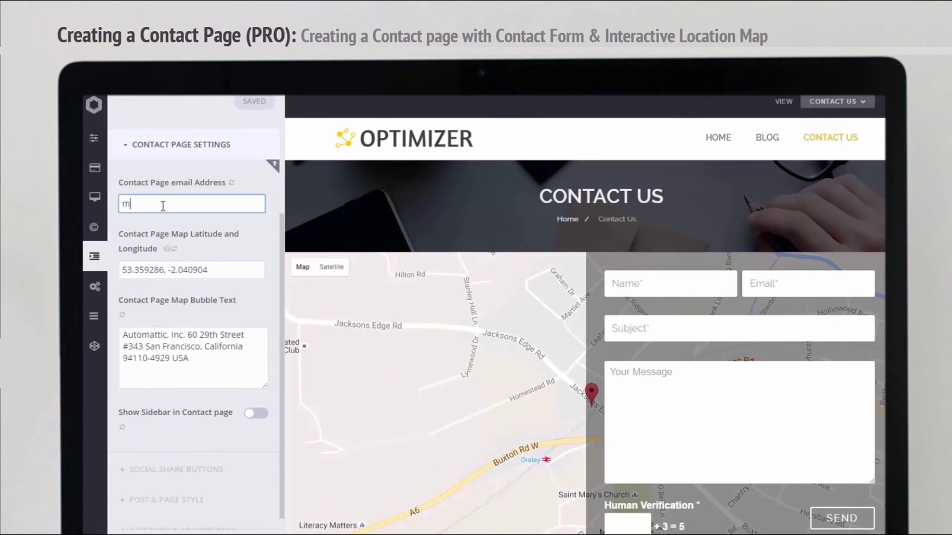
type("myemail@gmai")
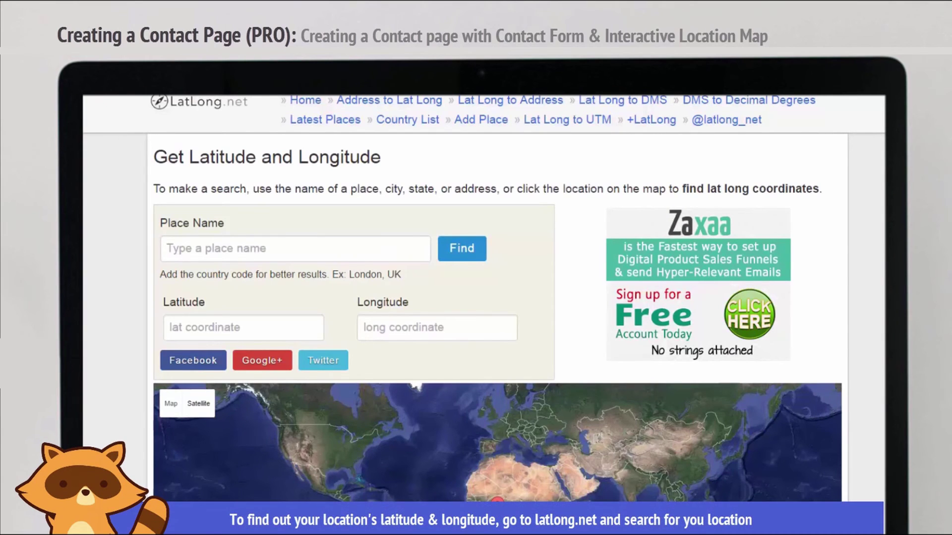
Look up 'United States Mint, Denver' on LatLong.net and copy coordinates 39.739338, -104.992341.
left_click(287, 249)
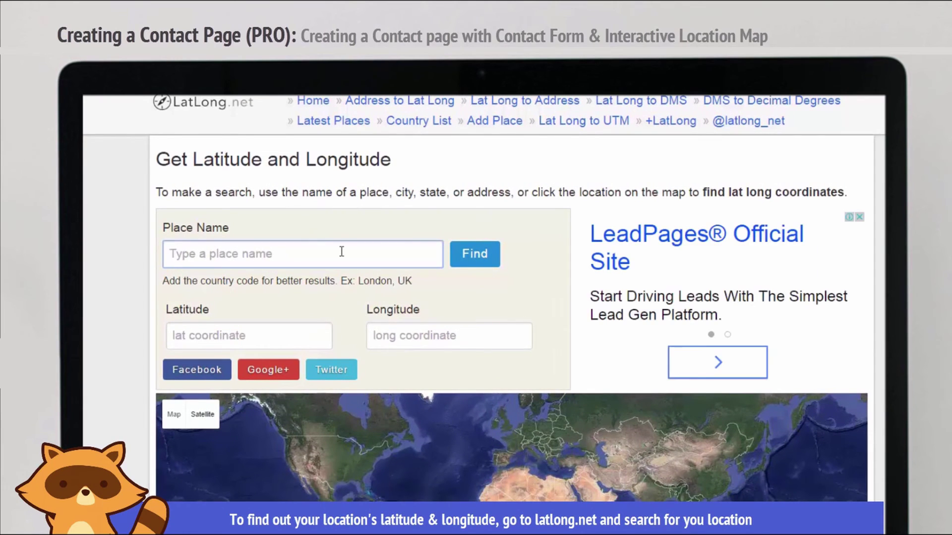
type("United States Mint")
type(", Denver")
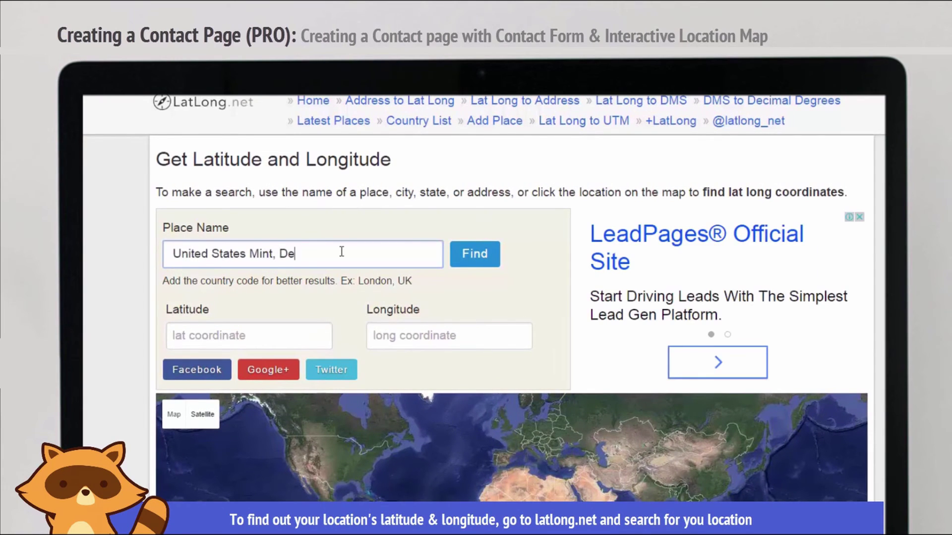
left_click(462, 250)
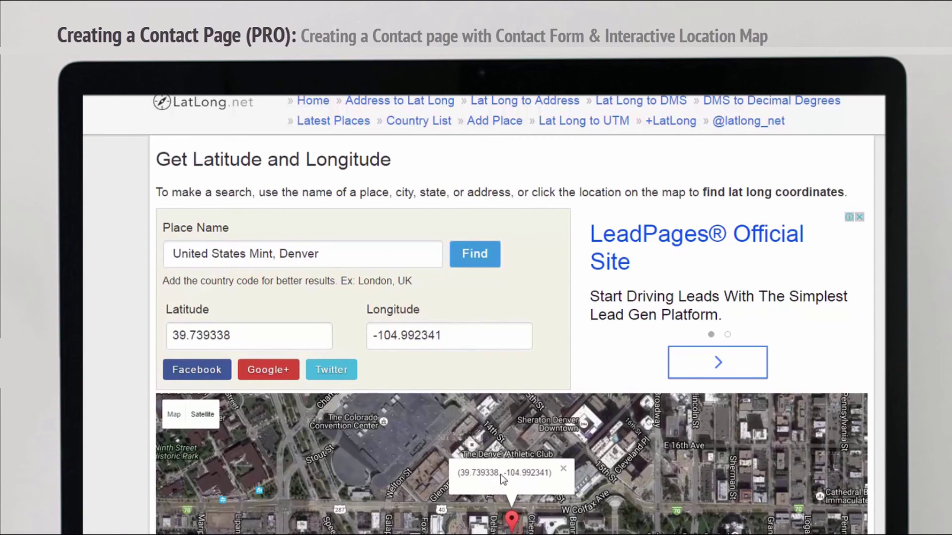
left_click_drag(548, 474, 506, 474)
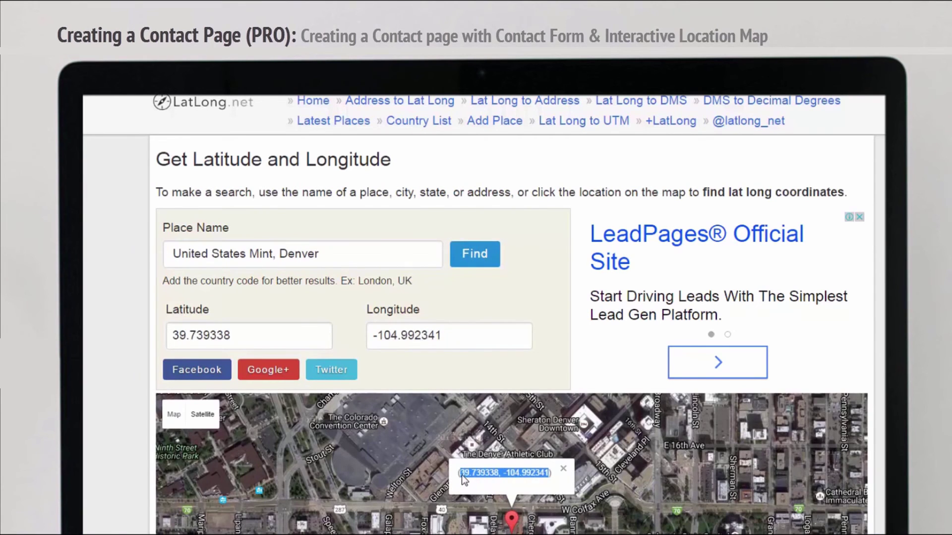
right_click(477, 468)
left_click(492, 473)
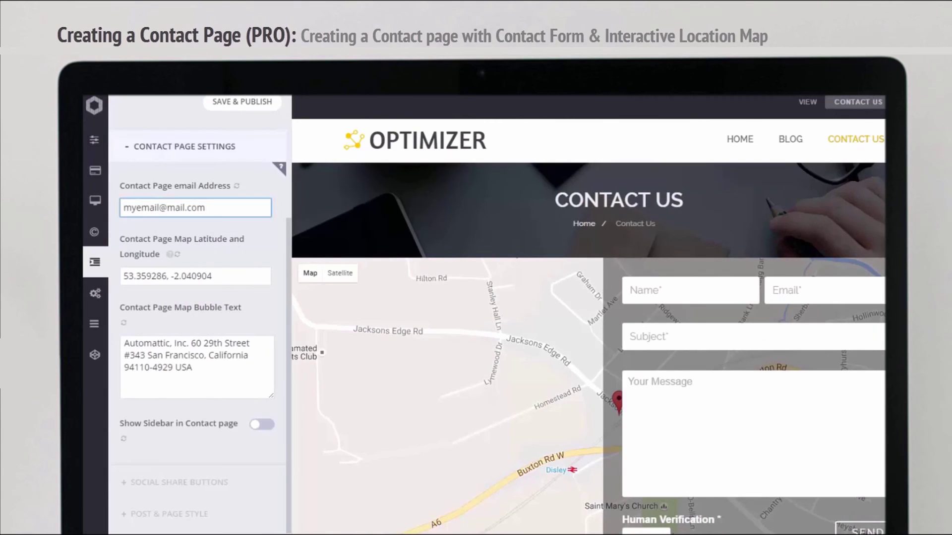
Replace the map coordinates with 39.739338, -104.992341 and show the Denver marker's address bubble.
left_click_drag(235, 275, 122, 275)
key("ctrl+v")
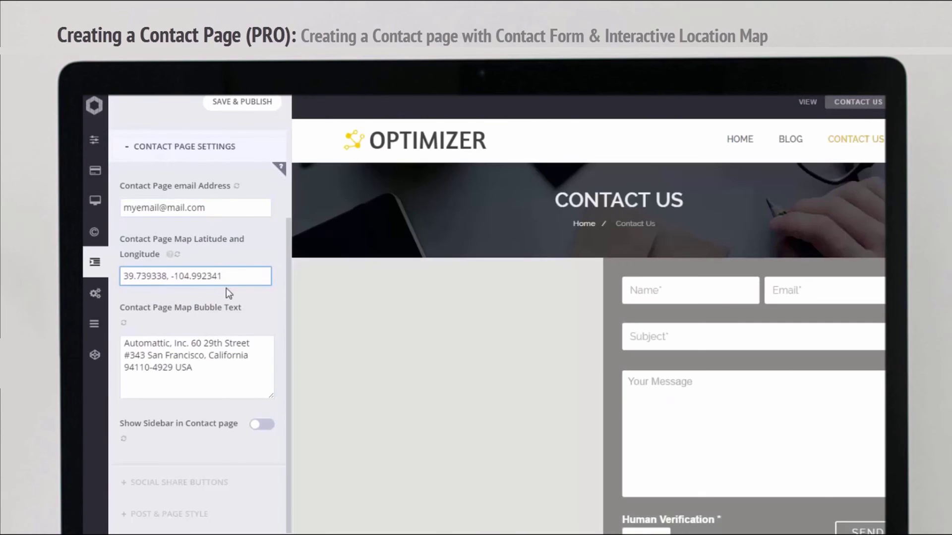
left_click_drag(486, 400, 369, 411)
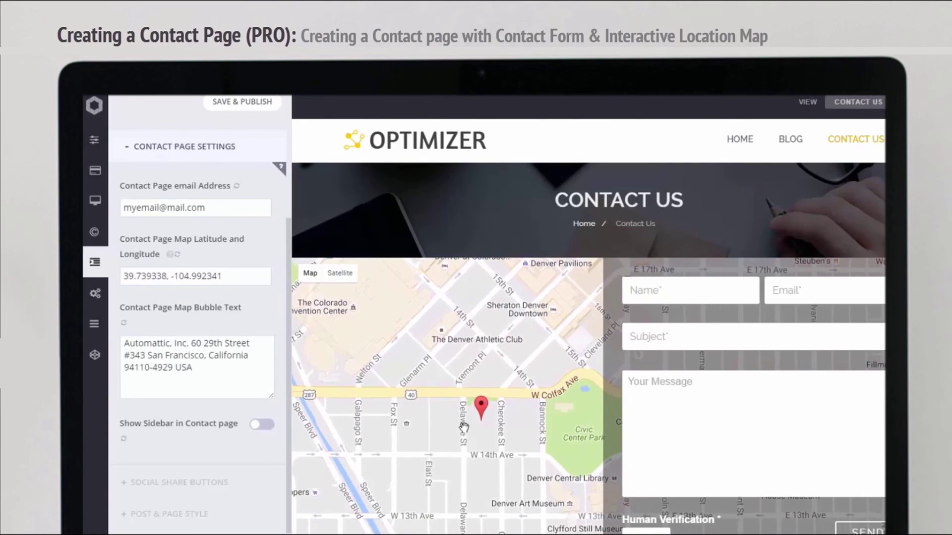
left_click(480, 407)
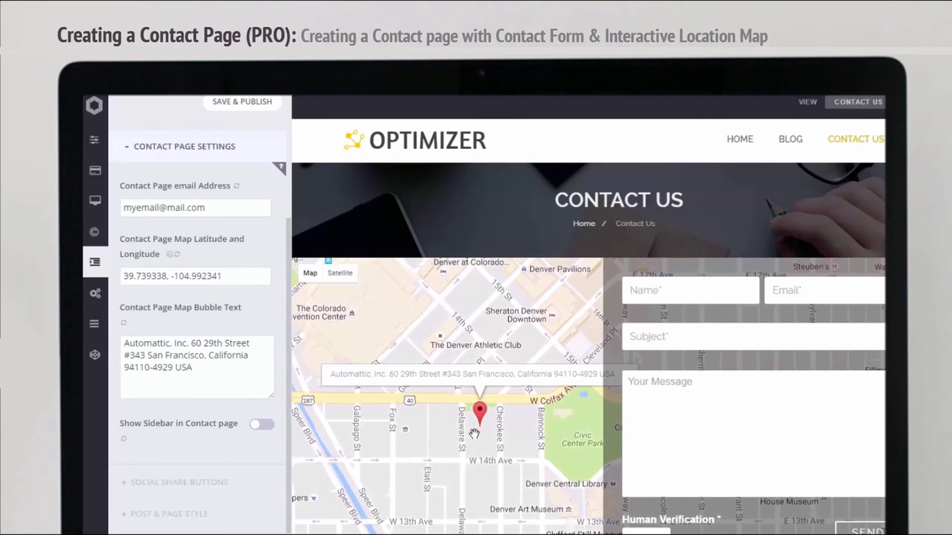